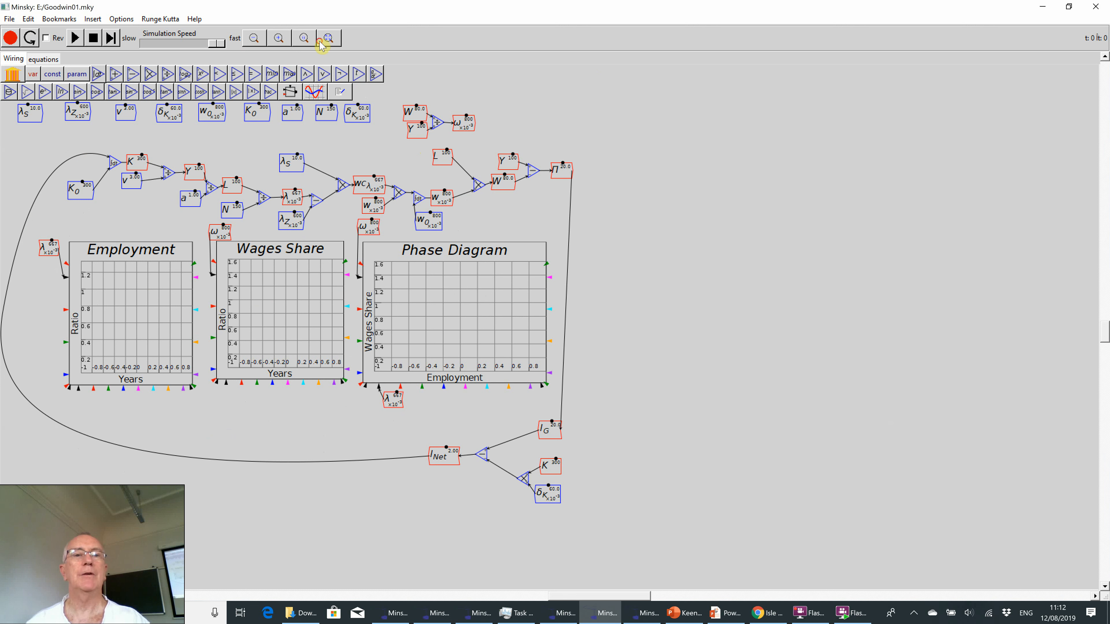
Step: Move the a and N parameters from the parameter row to the empty canvas beside the profit equation, with a above N
{"action": "left_click", "coordinate": [327, 38]}
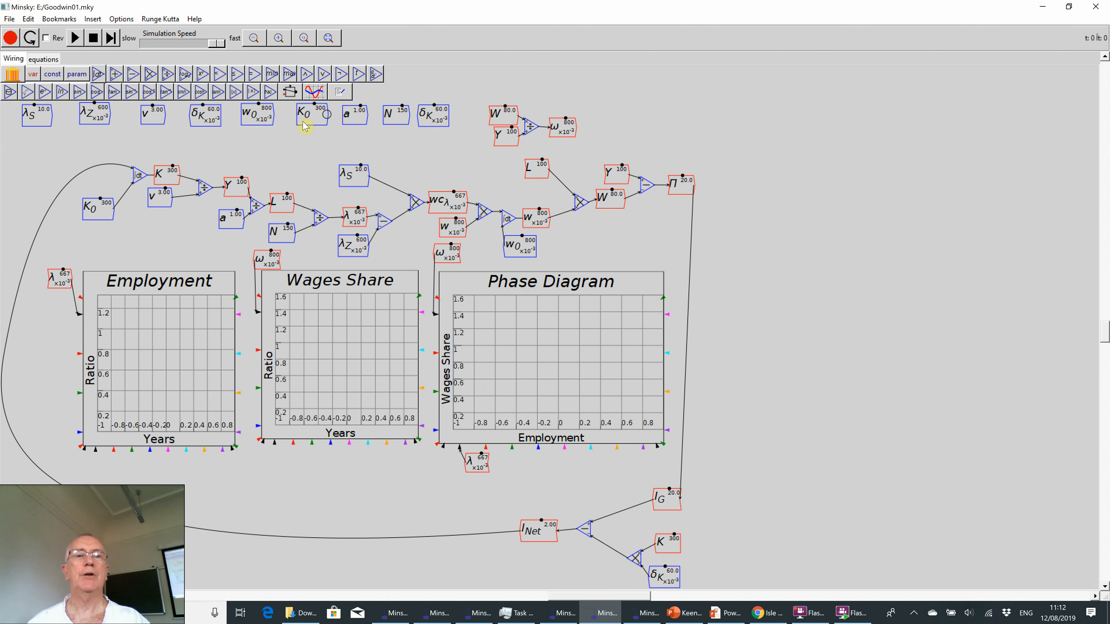
{"action": "left_click_drag", "start_coordinate": [351, 119], "coordinate": [741, 143]}
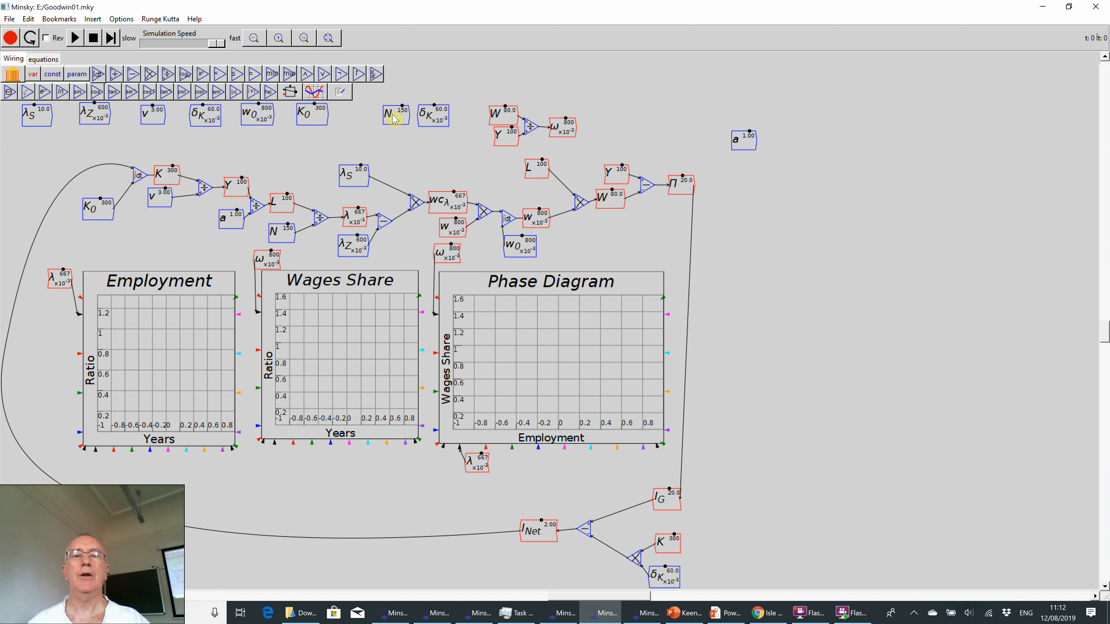
{"action": "left_click_drag", "start_coordinate": [396, 114], "coordinate": [779, 306]}
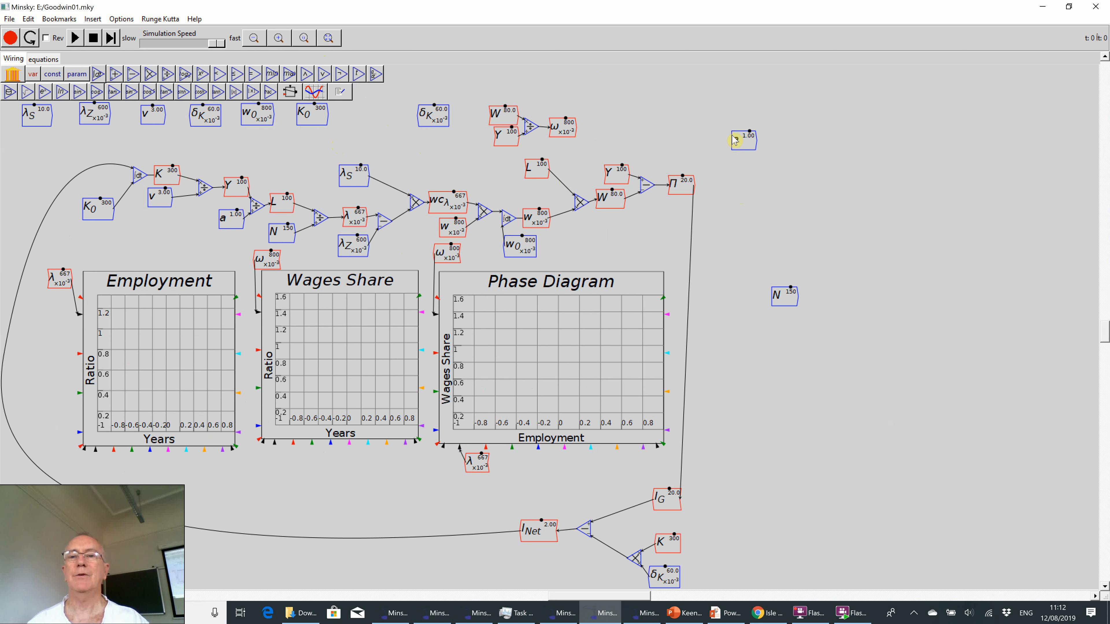
{"action": "left_click_drag", "start_coordinate": [742, 142], "coordinate": [777, 192]}
Step: Change the type of the separated a parameter to flow
{"action": "right_click", "coordinate": [777, 192]}
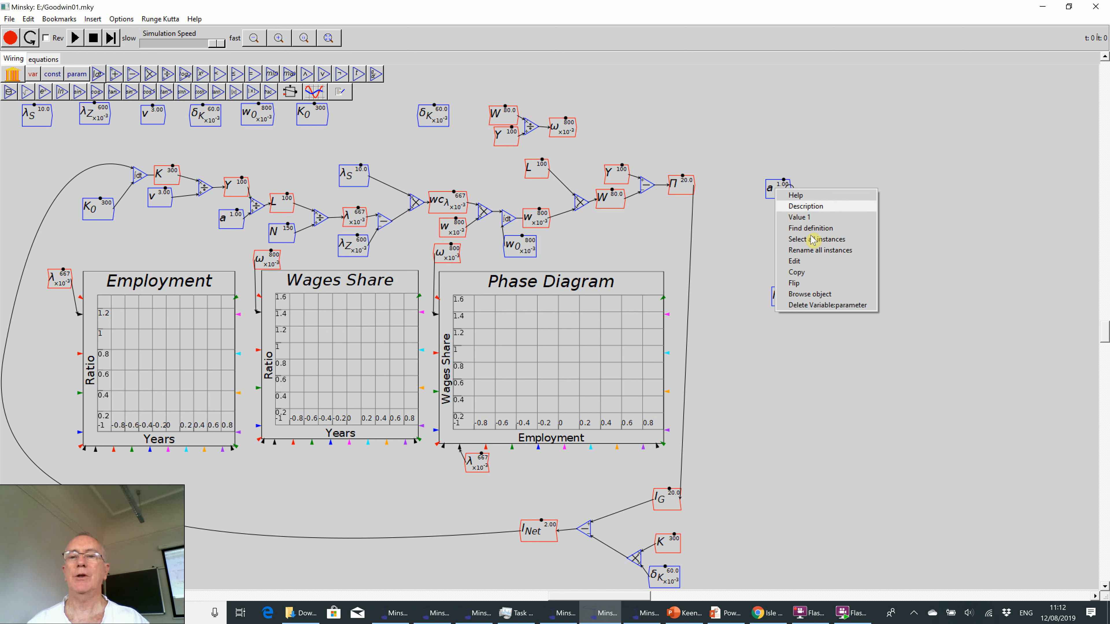
{"action": "left_click", "coordinate": [817, 261]}
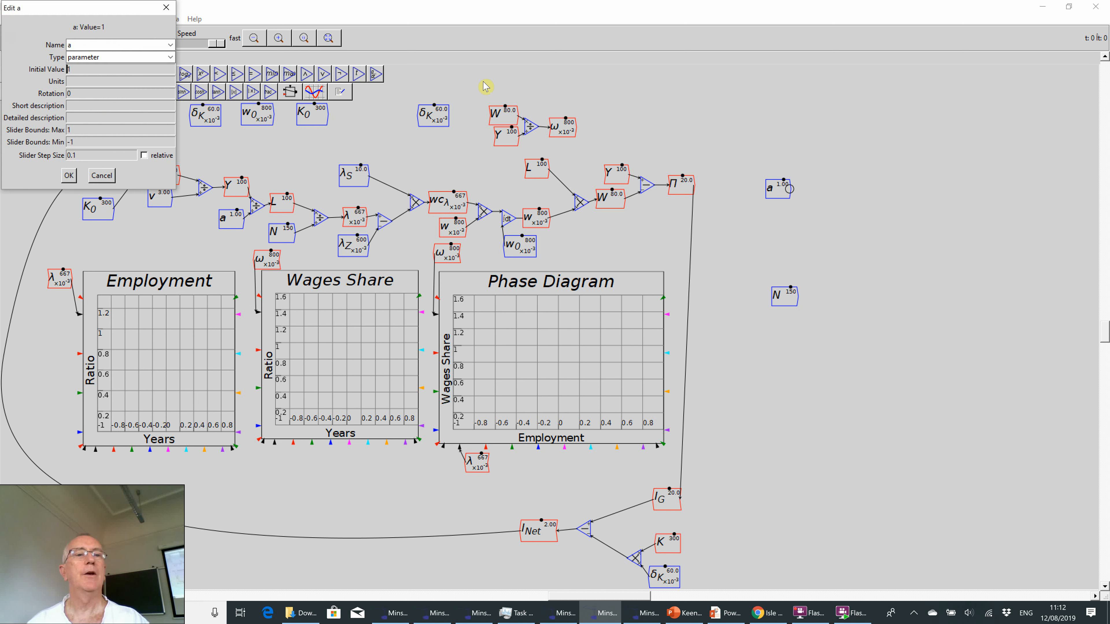
{"action": "left_click", "coordinate": [170, 57]}
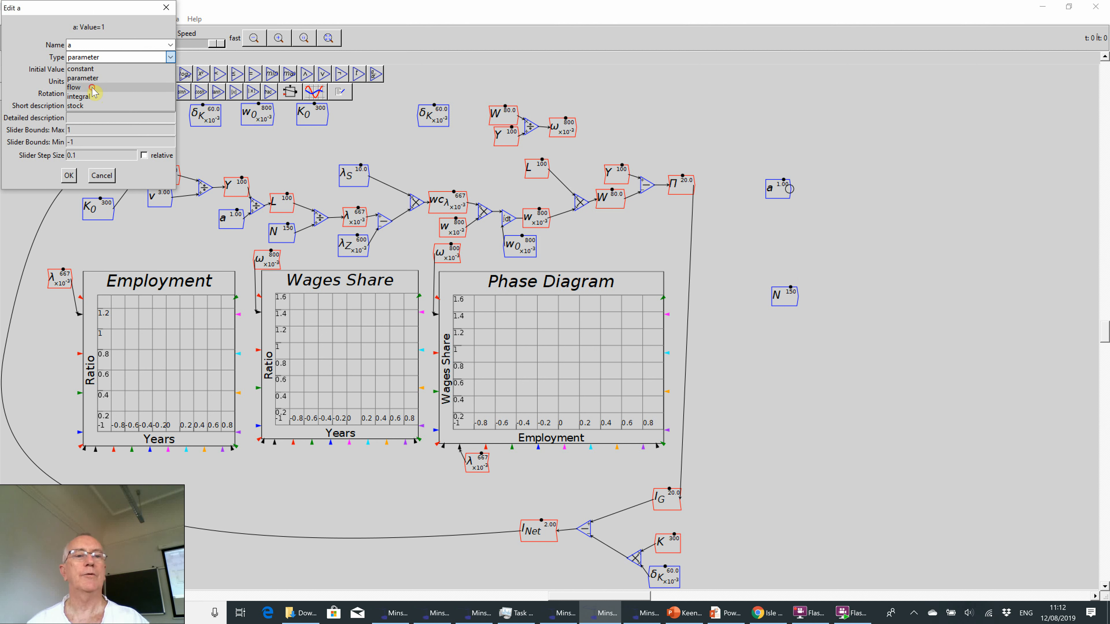
{"action": "left_click", "coordinate": [79, 87]}
{"action": "left_click", "coordinate": [69, 176]}
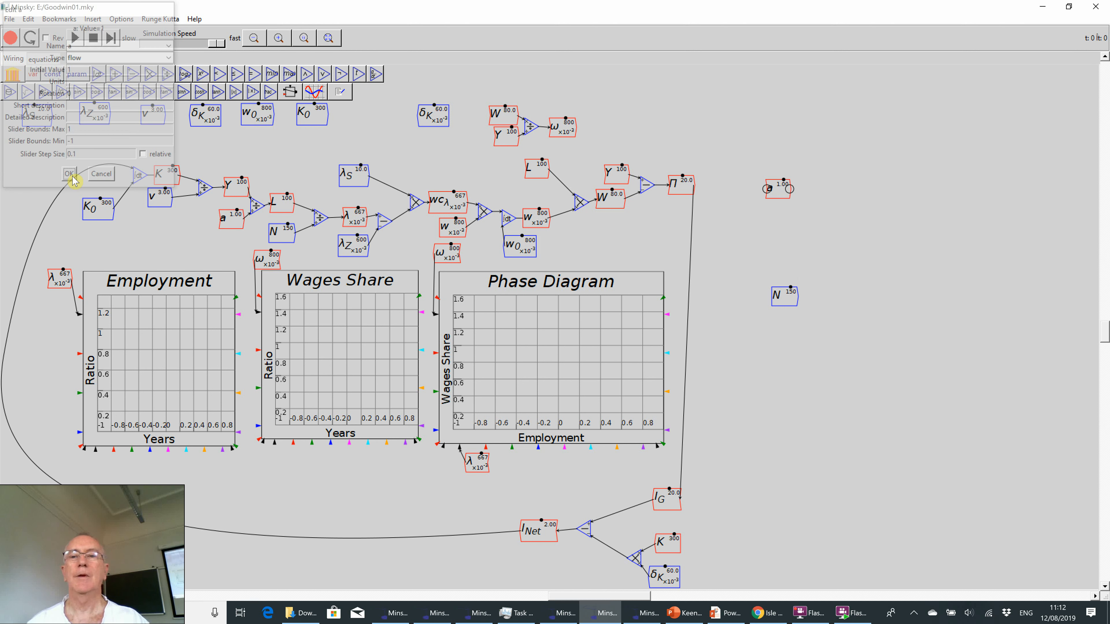
Step: Change the type of the separated N parameter to flow
{"action": "right_click", "coordinate": [781, 305]}
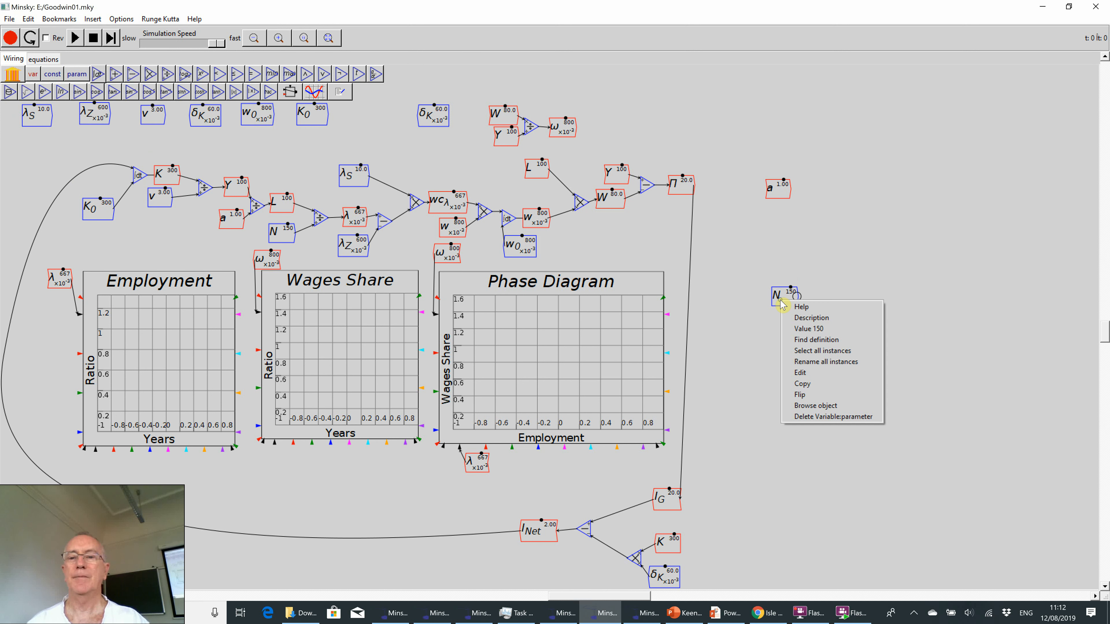
{"action": "left_click", "coordinate": [800, 375]}
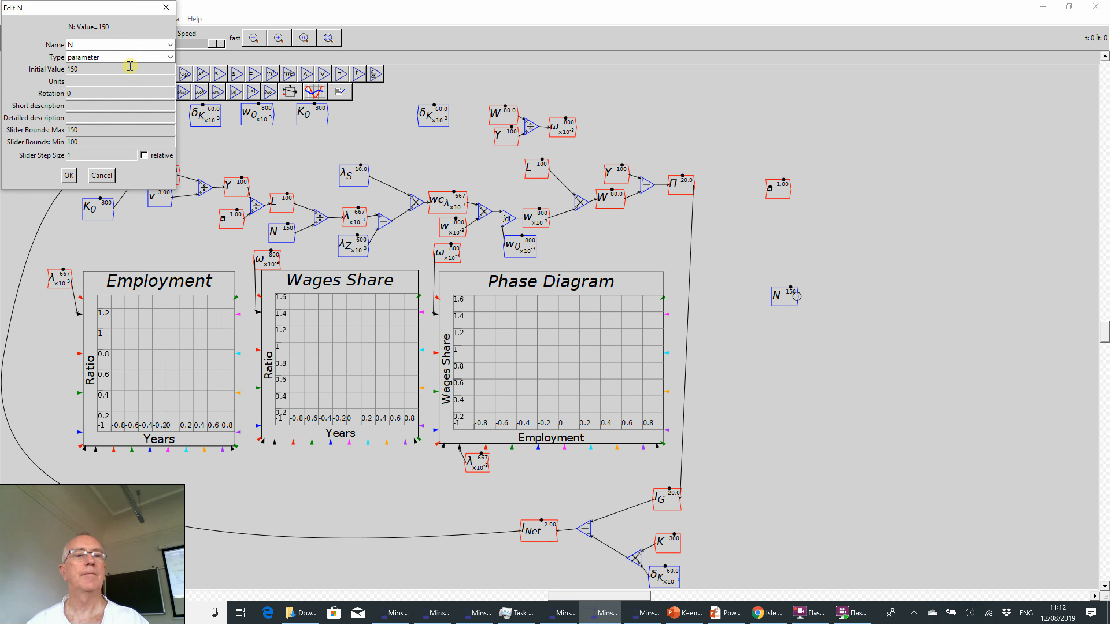
{"action": "left_click", "coordinate": [153, 59]}
{"action": "left_click", "coordinate": [163, 58]}
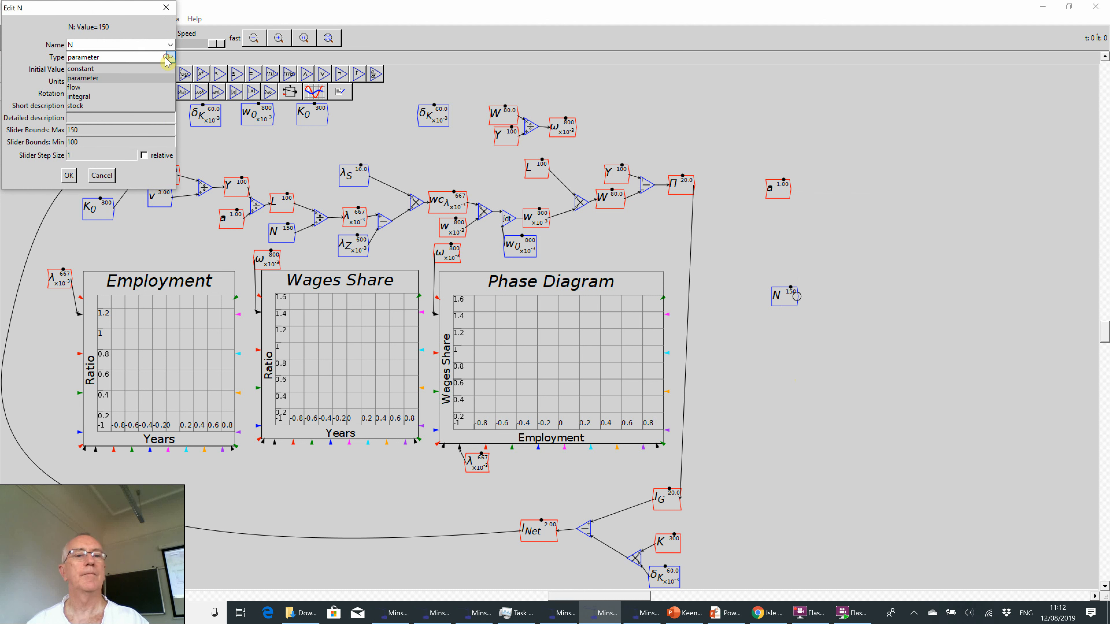
{"action": "left_click", "coordinate": [120, 87]}
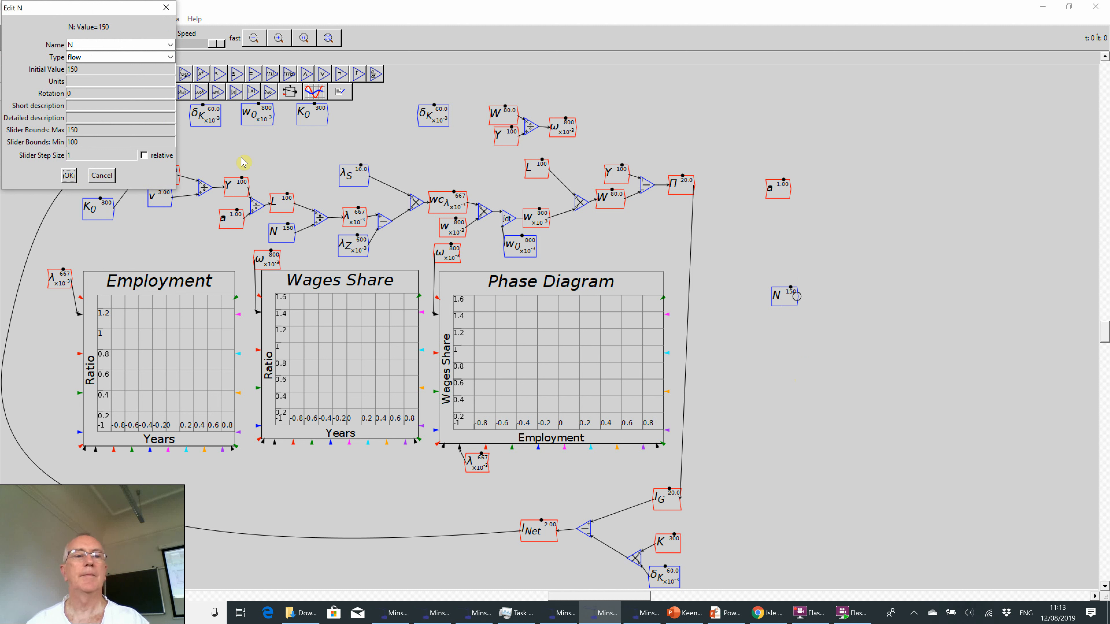
{"action": "left_click", "coordinate": [70, 176]}
Step: Add an integral to both the a and N variables and shift the two integral blocks further away from the model
{"action": "right_click", "coordinate": [783, 189]}
{"action": "left_click", "coordinate": [823, 285]}
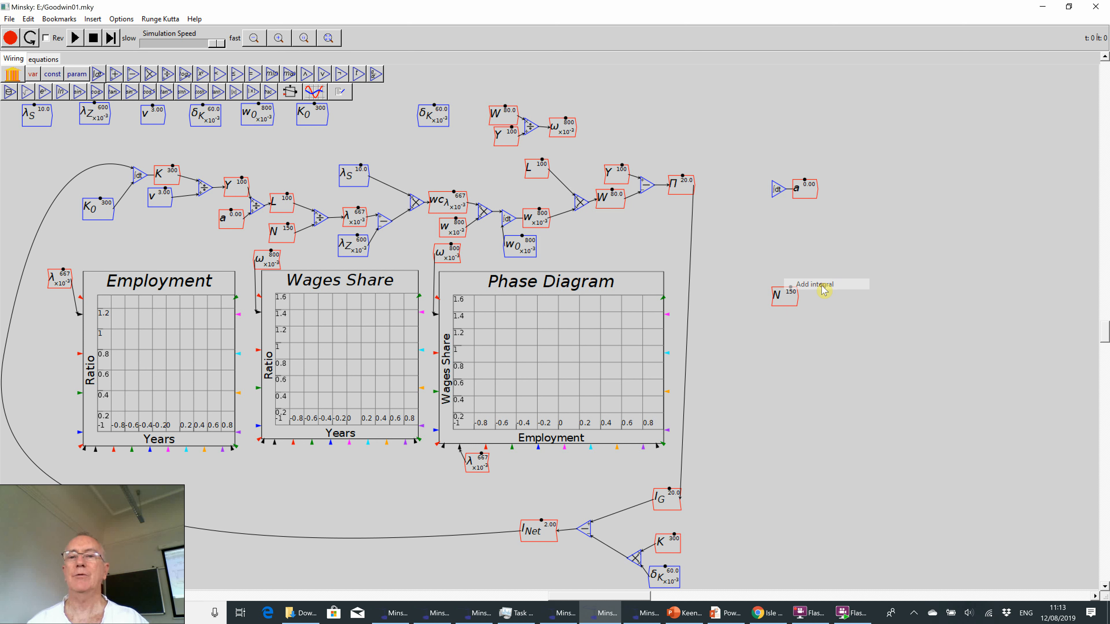
{"action": "right_click", "coordinate": [787, 301]}
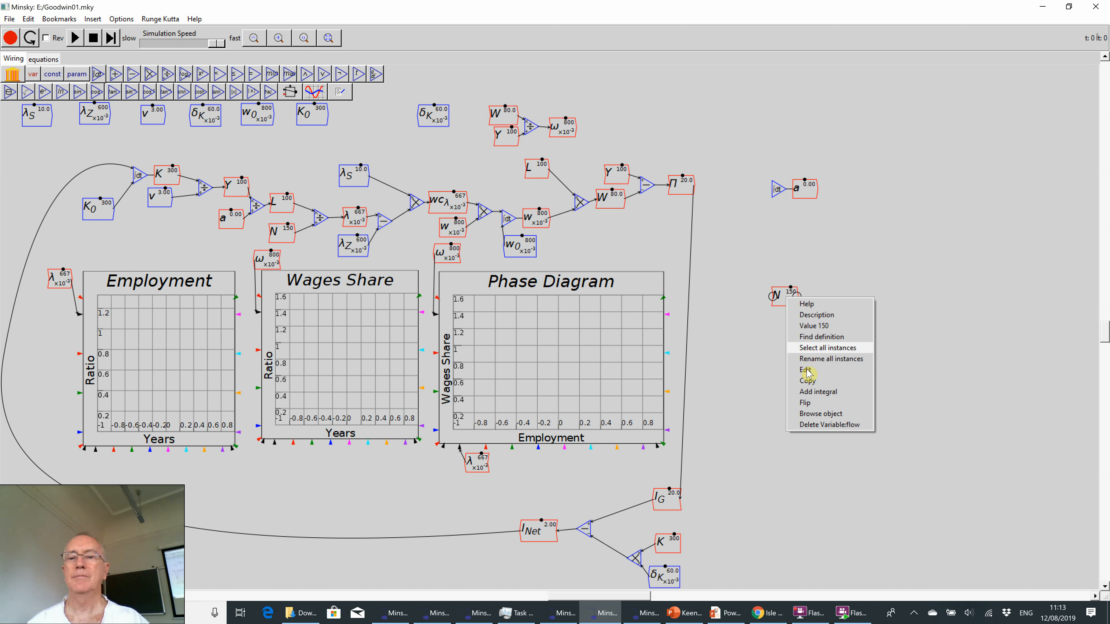
{"action": "left_click", "coordinate": [806, 394]}
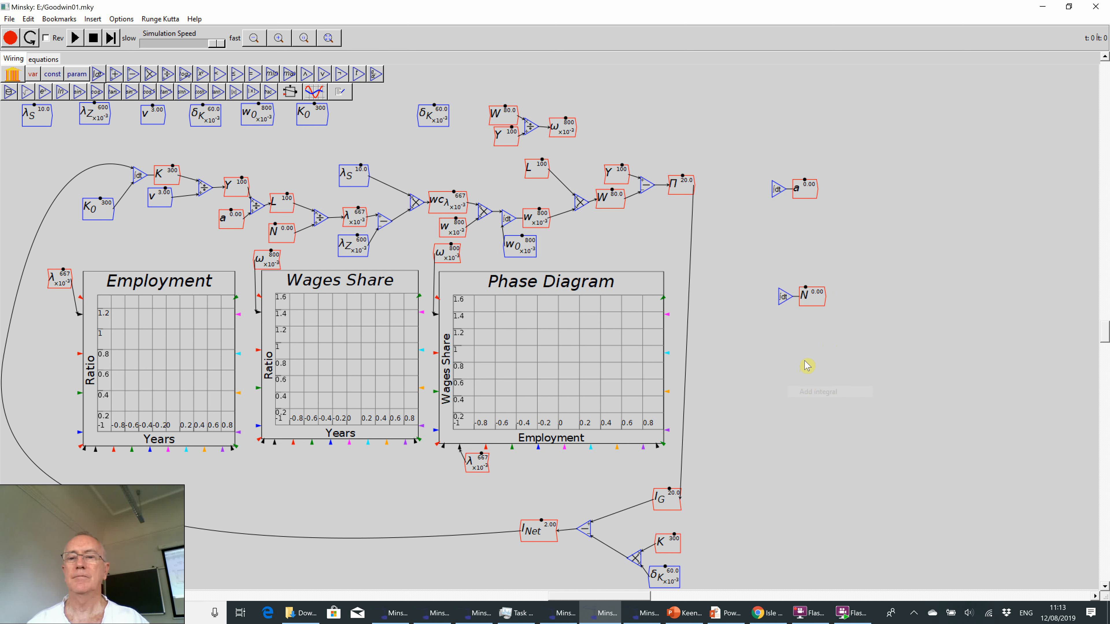
{"action": "left_click_drag", "start_coordinate": [813, 309], "coordinate": [848, 300]}
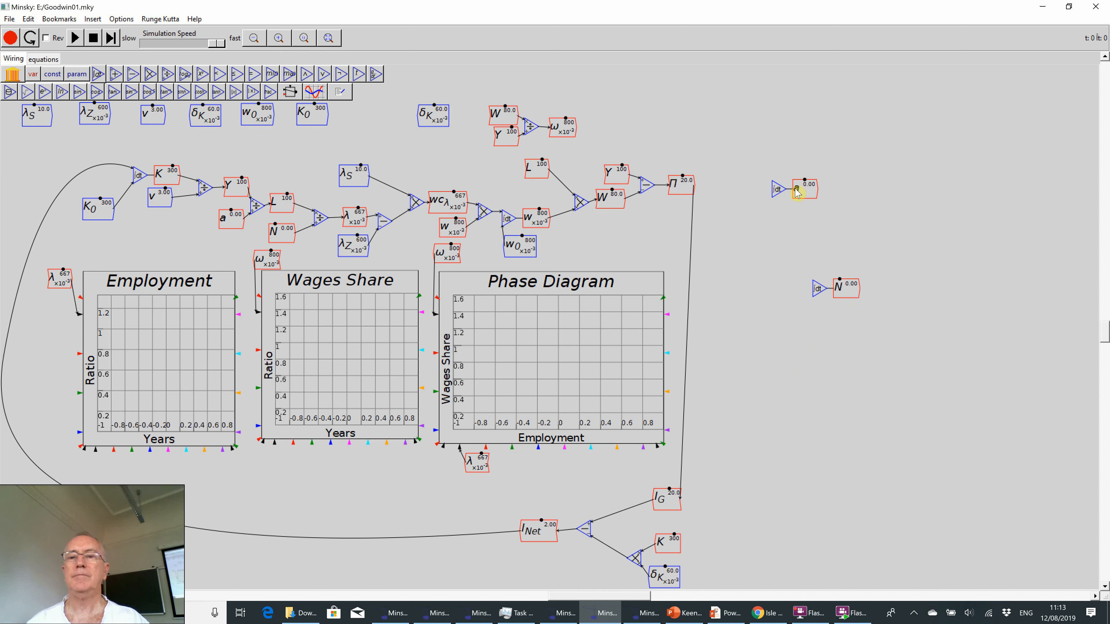
{"action": "left_click_drag", "start_coordinate": [820, 197], "coordinate": [859, 194]}
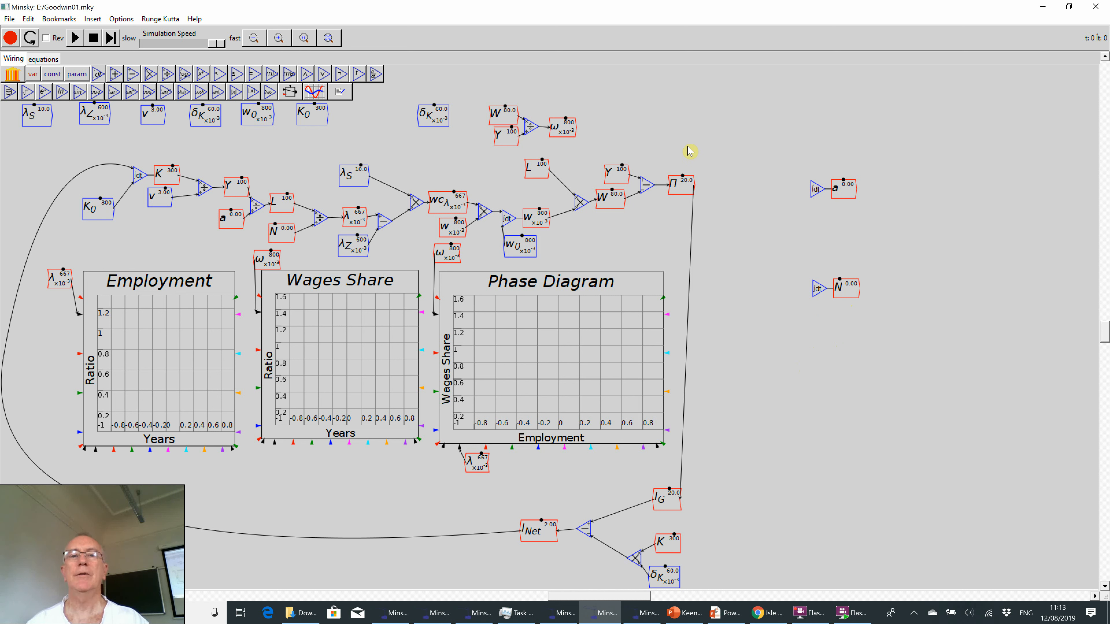
Step: Create a variable named \alpha above the profit equation as a parameter with an initial value of 0.015
{"action": "type", "text": "\\a"}
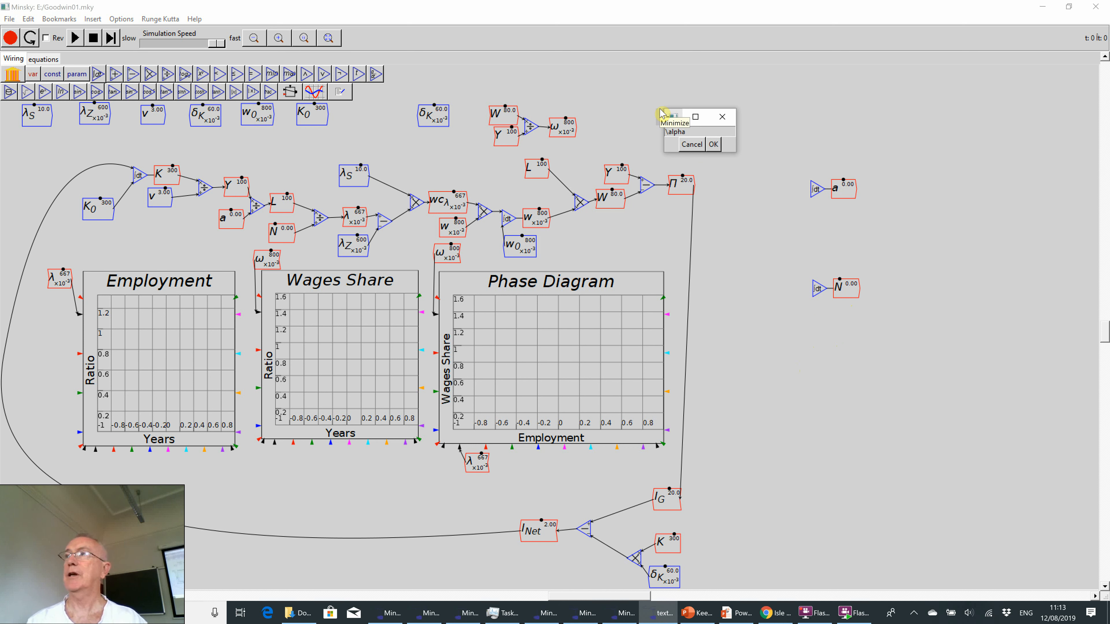
{"action": "type", "text": "lpha"}
{"action": "key", "text": "Return"}
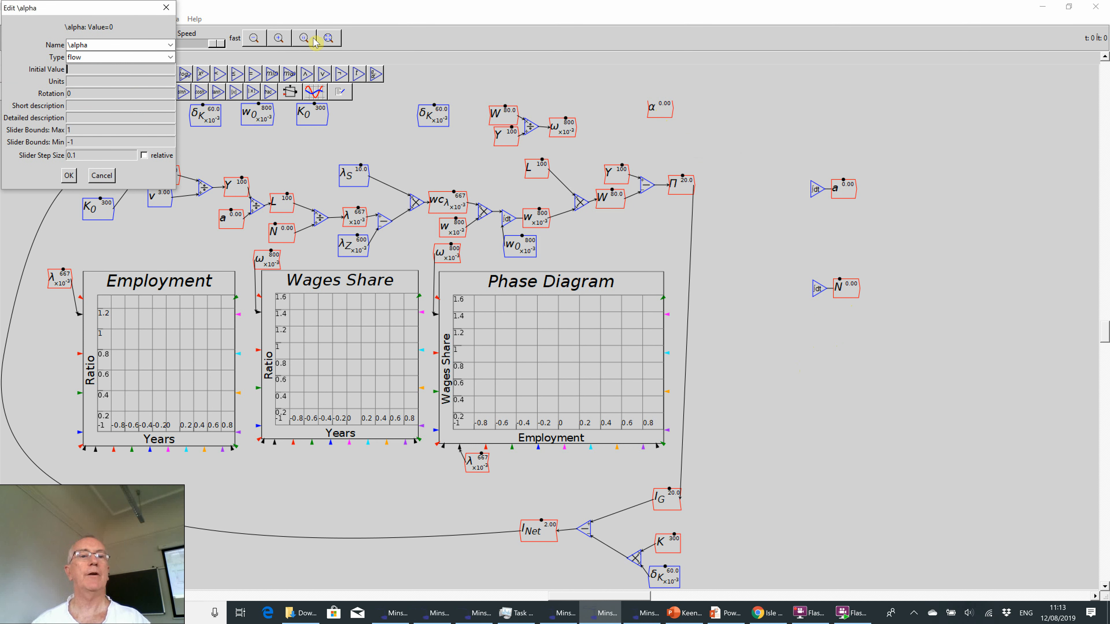
{"action": "left_click", "coordinate": [170, 57]}
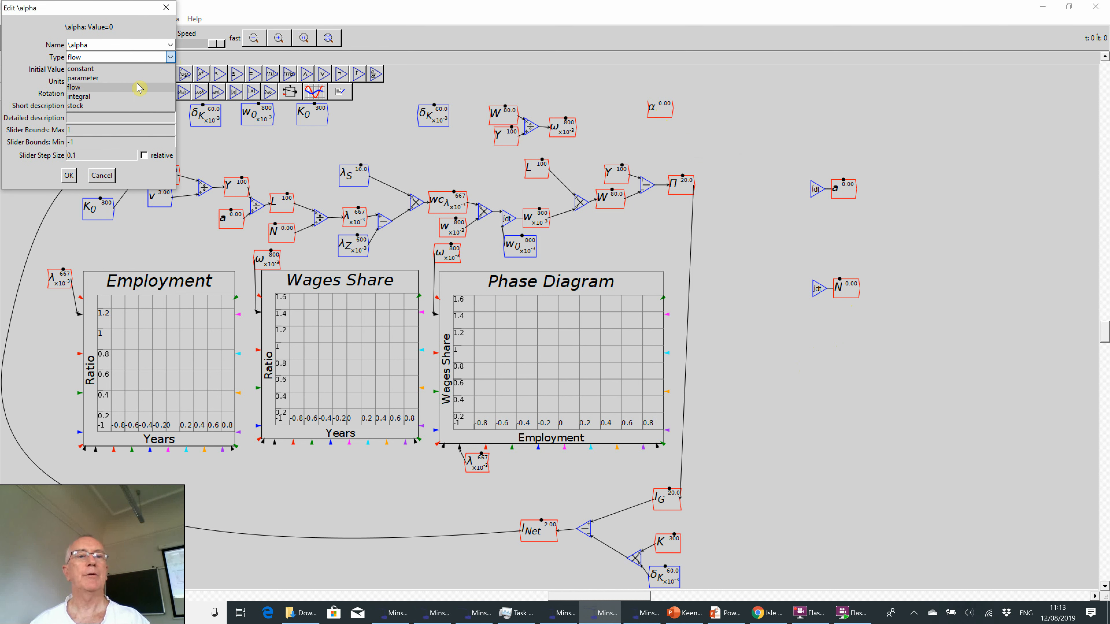
{"action": "left_click", "coordinate": [125, 77]}
{"action": "left_click", "coordinate": [118, 69]}
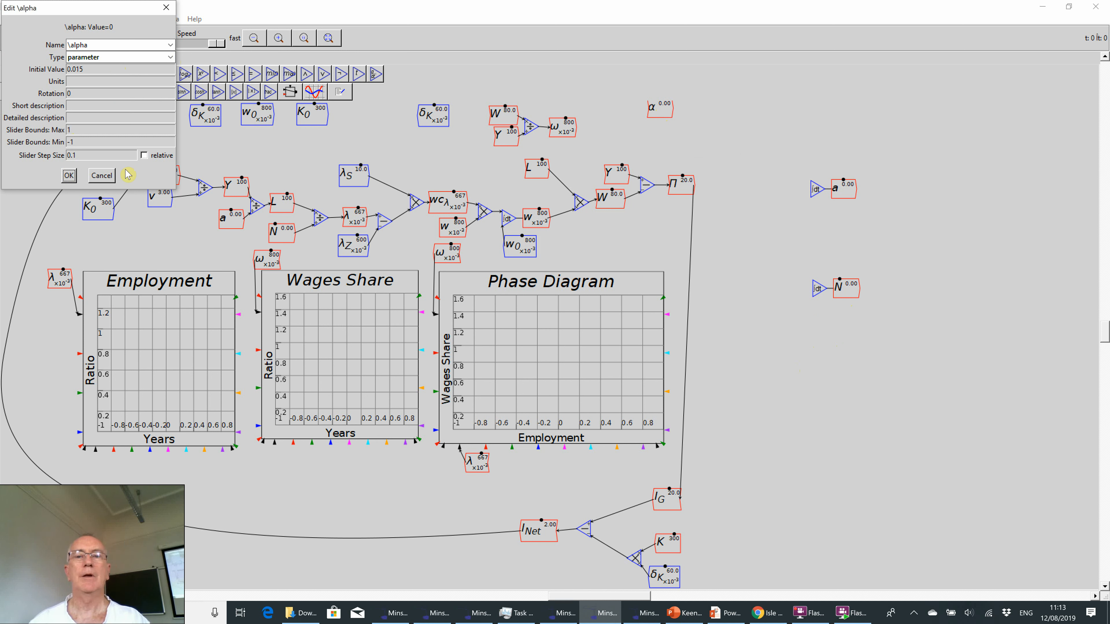
{"action": "key", "text": "Tab"}
{"action": "left_click", "coordinate": [74, 175]}
{"action": "left_click", "coordinate": [69, 177]}
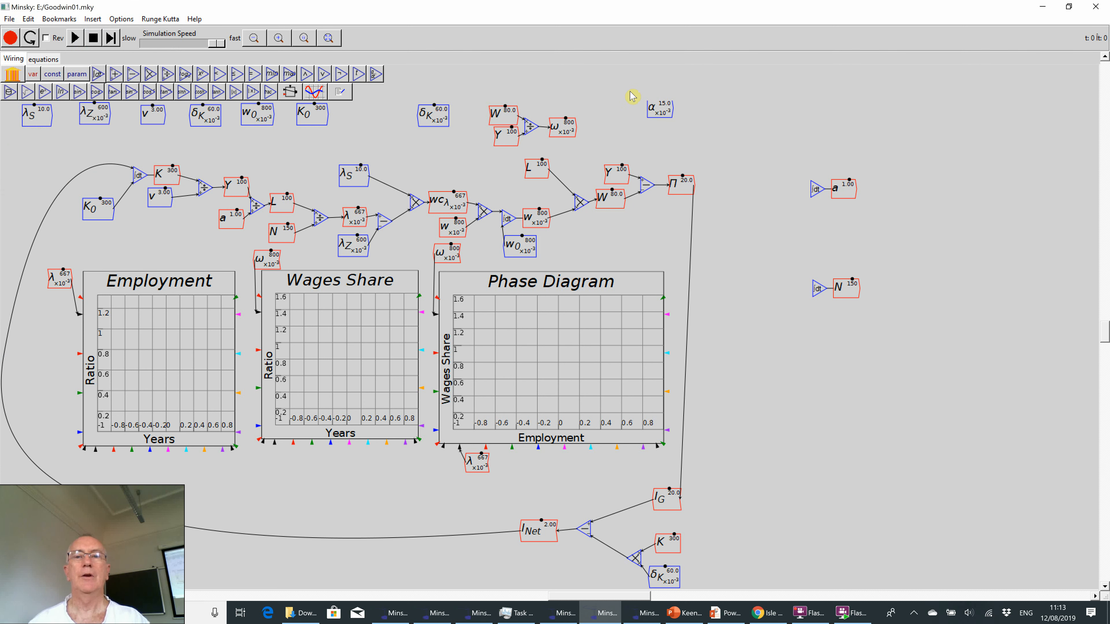
Step: Create a variable named \beta beside α with an initial value of 0.02
{"action": "key", "text": "backslash"}
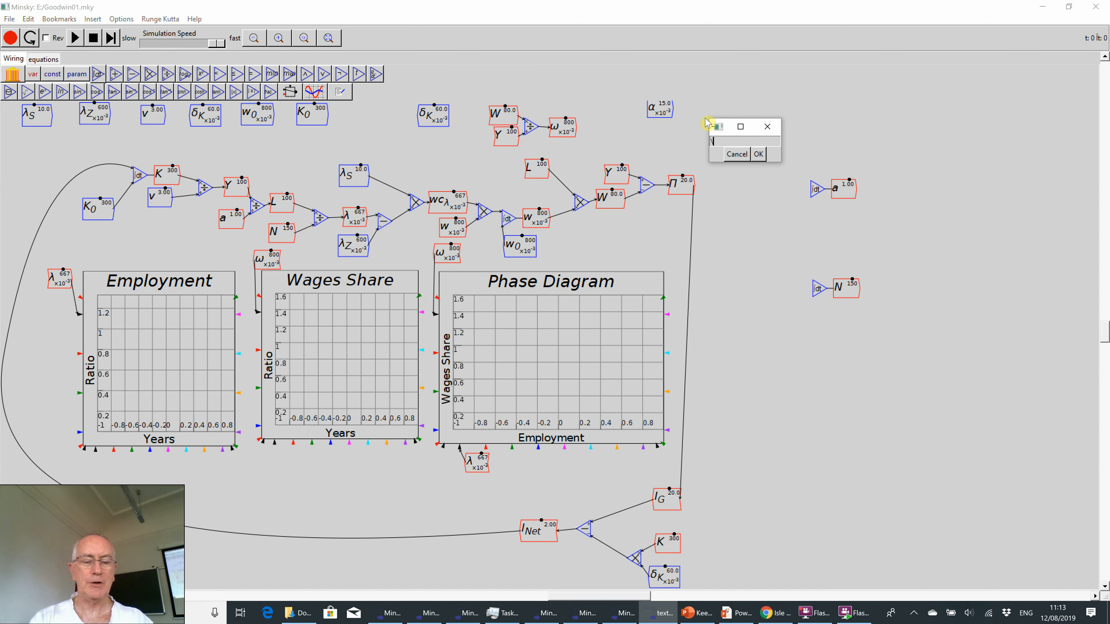
{"action": "key", "text": "Return"}
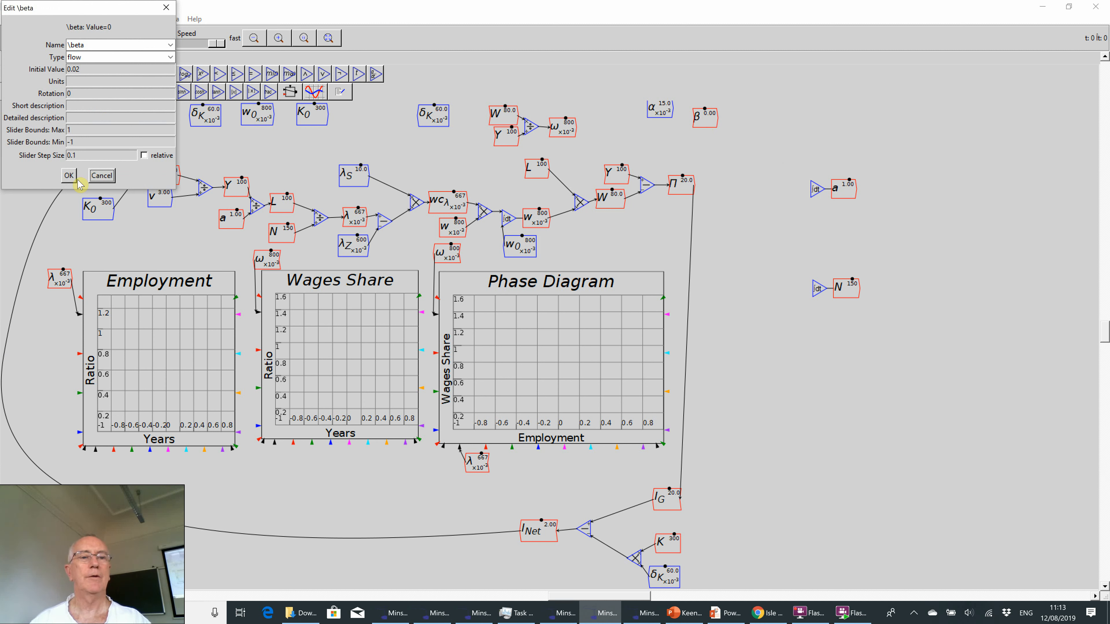
{"action": "left_click", "coordinate": [69, 176]}
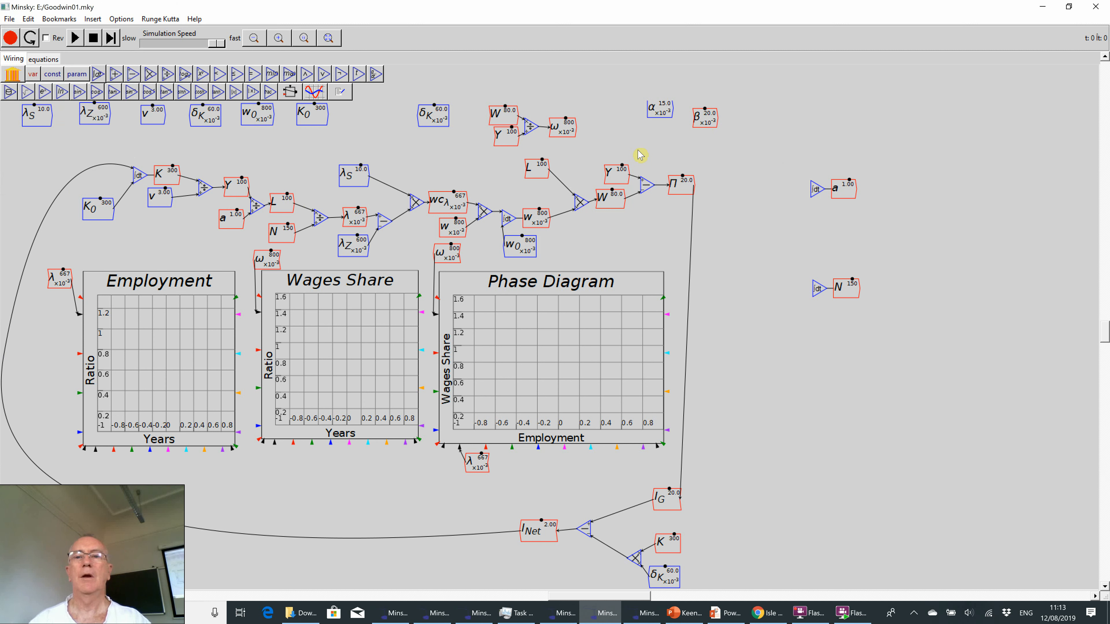
Step: Change the type of the β variable to parameter
{"action": "right_click", "coordinate": [701, 124]}
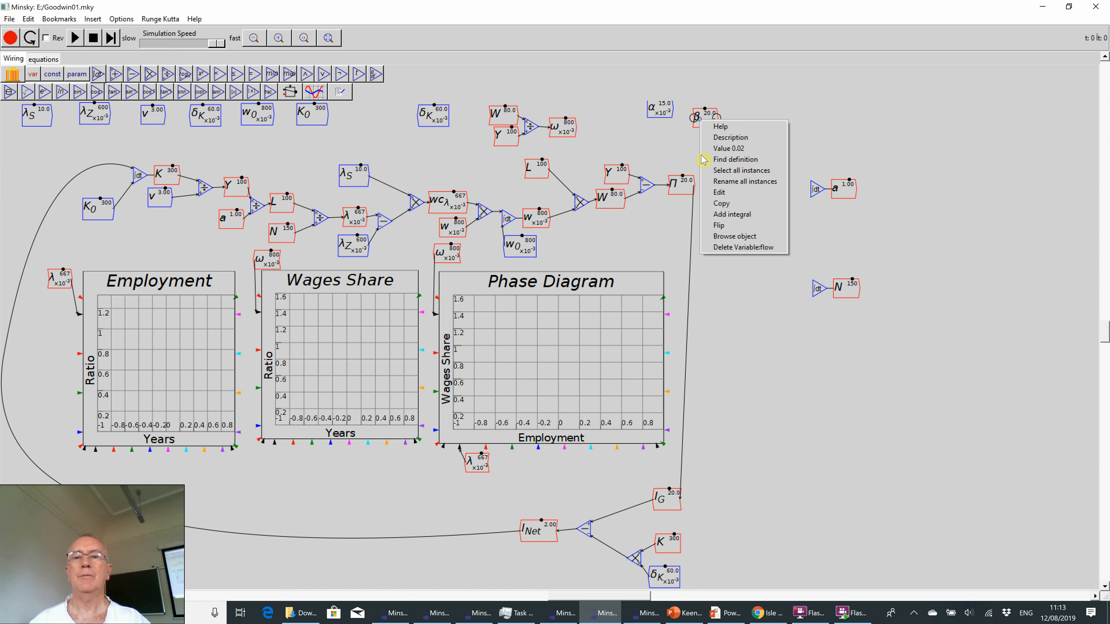
{"action": "left_click", "coordinate": [721, 192]}
{"action": "left_click", "coordinate": [169, 57]}
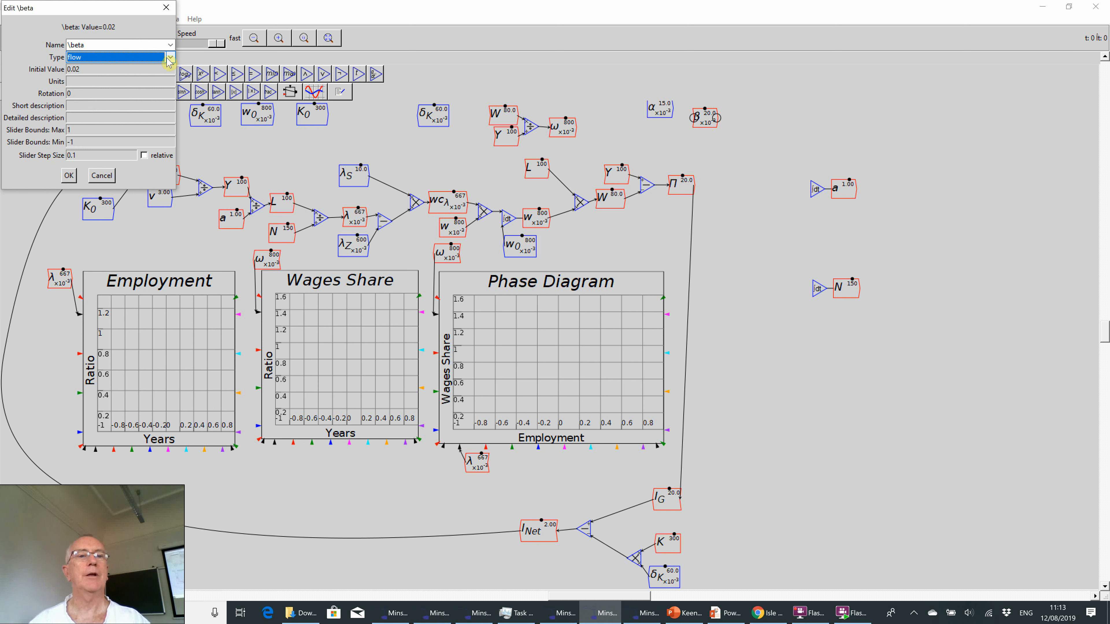
{"action": "left_click", "coordinate": [139, 83]}
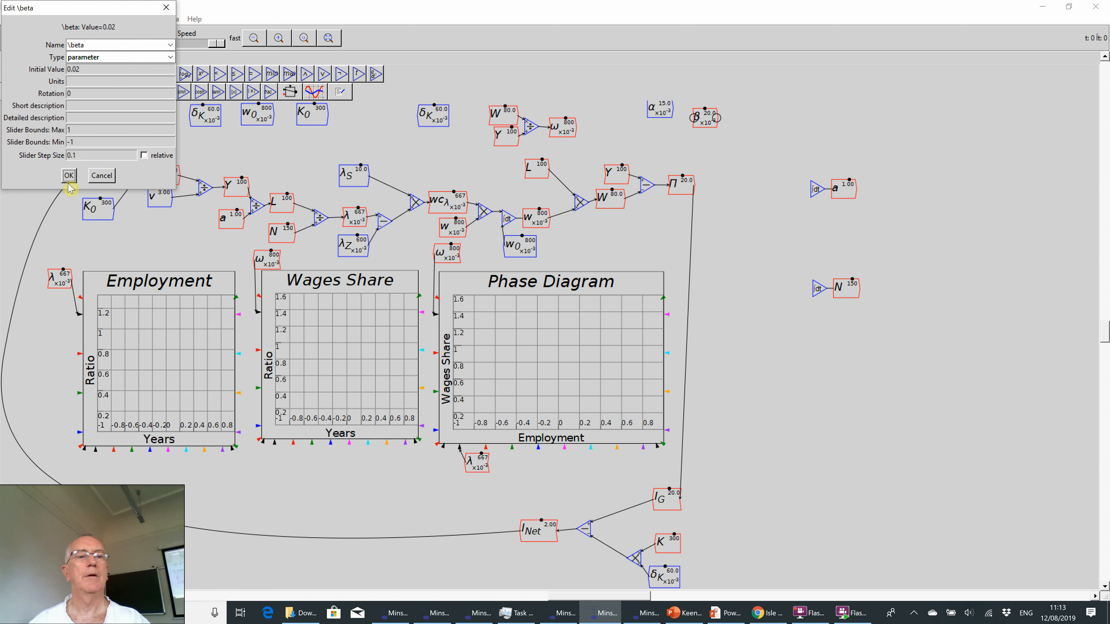
{"action": "left_click", "coordinate": [69, 176]}
{"action": "key", "text": "alt+Tab"}
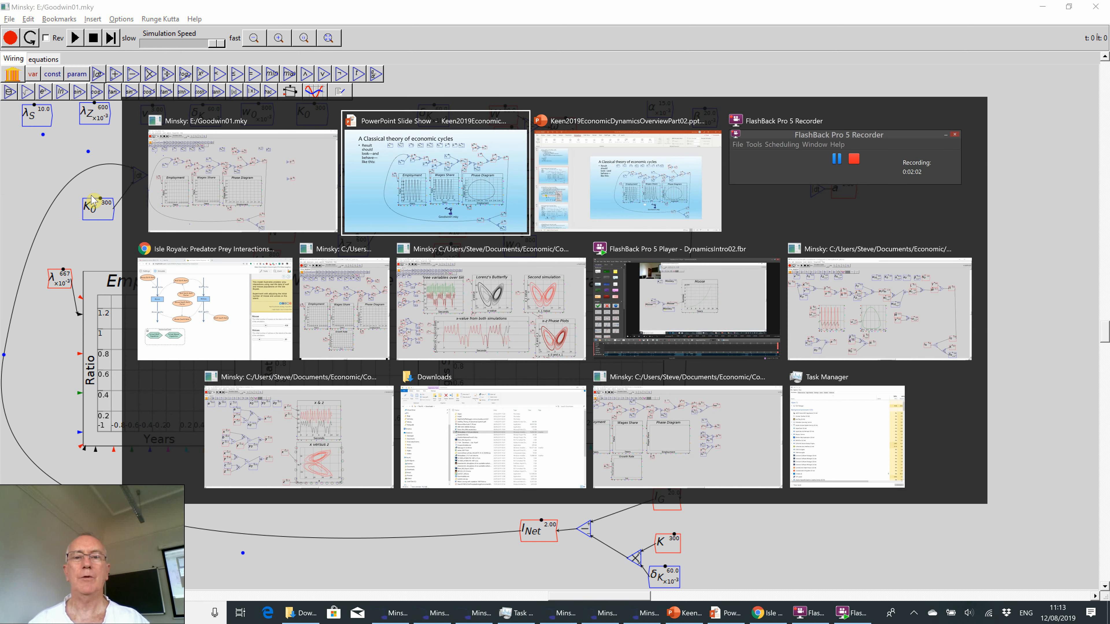
{"action": "key", "text": "alt+Tab"}
{"action": "key", "text": "alt+Tab"}
{"action": "key", "text": "alt+Tab"}
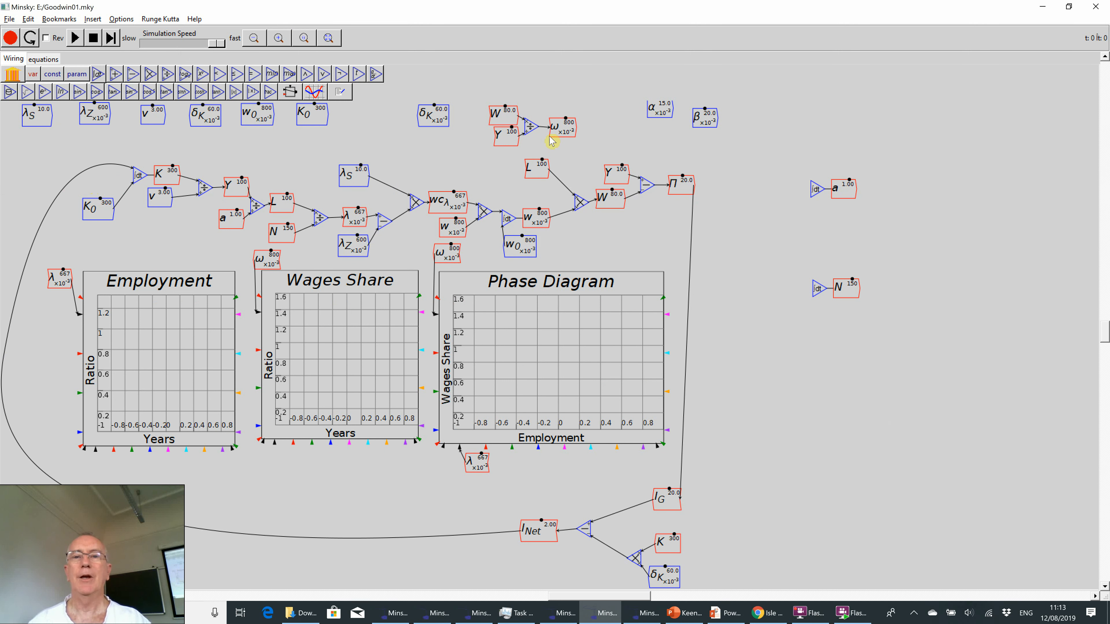
Step: Line up α with β and create a variable a_0 beside them as a parameter with an initial value of 1
{"action": "left_click_drag", "start_coordinate": [657, 116], "coordinate": [660, 123]}
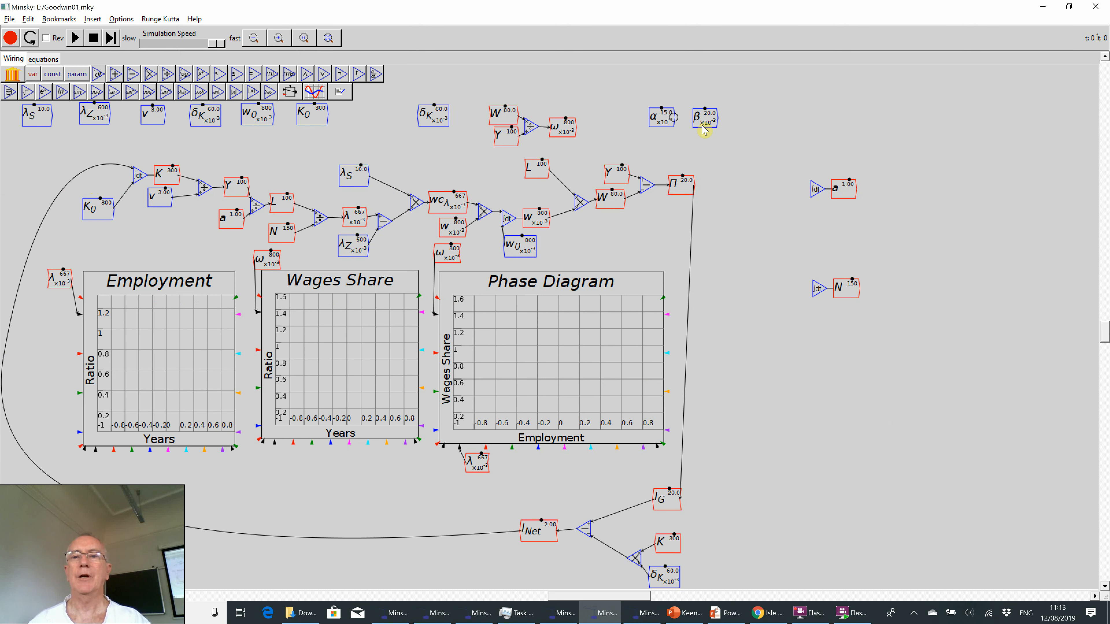
{"action": "type", "text": "a_0"}
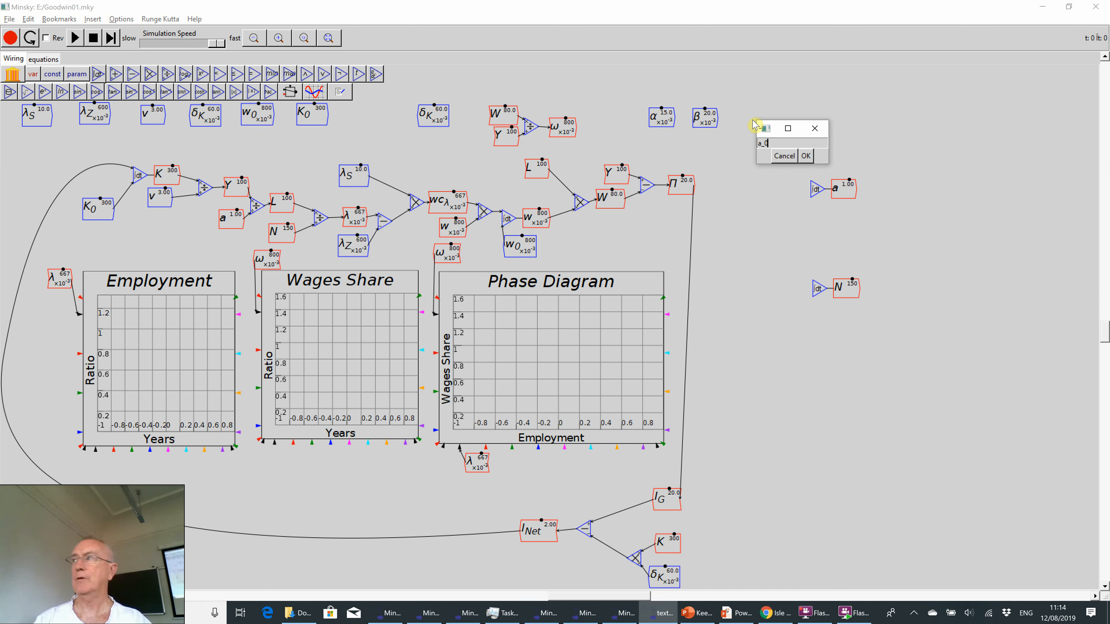
{"action": "key", "text": "Return"}
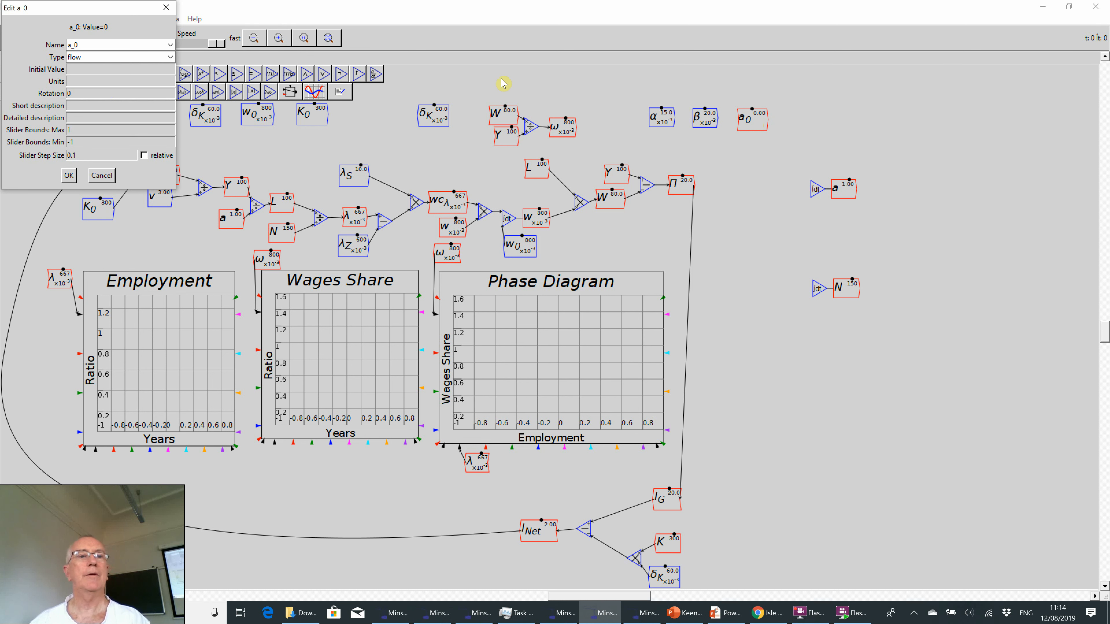
{"action": "left_click", "coordinate": [153, 57]}
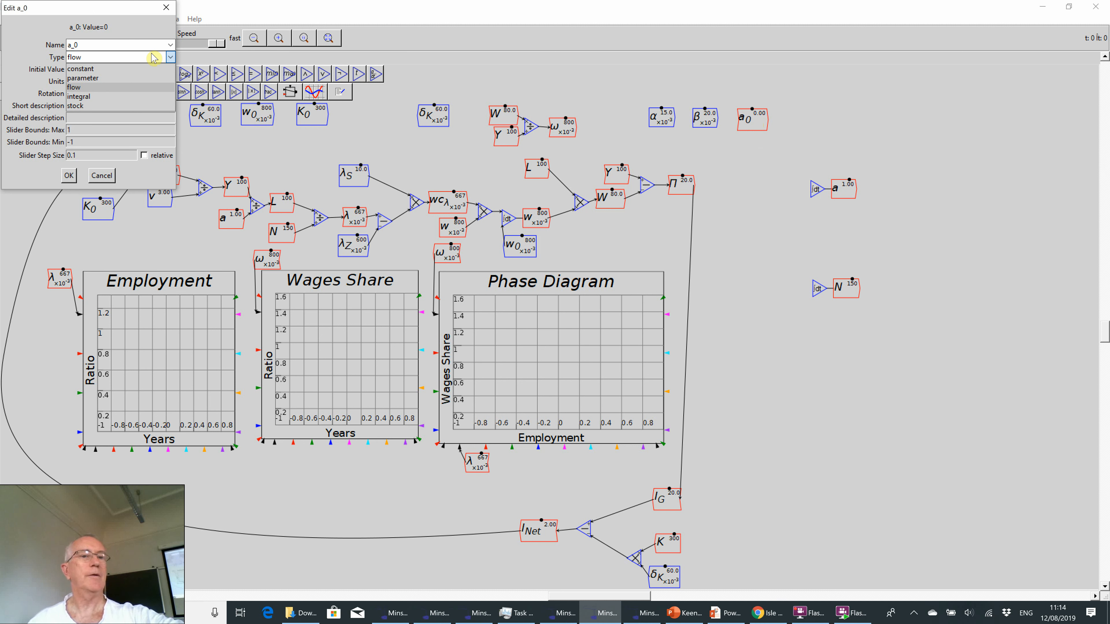
{"action": "left_click", "coordinate": [137, 78]}
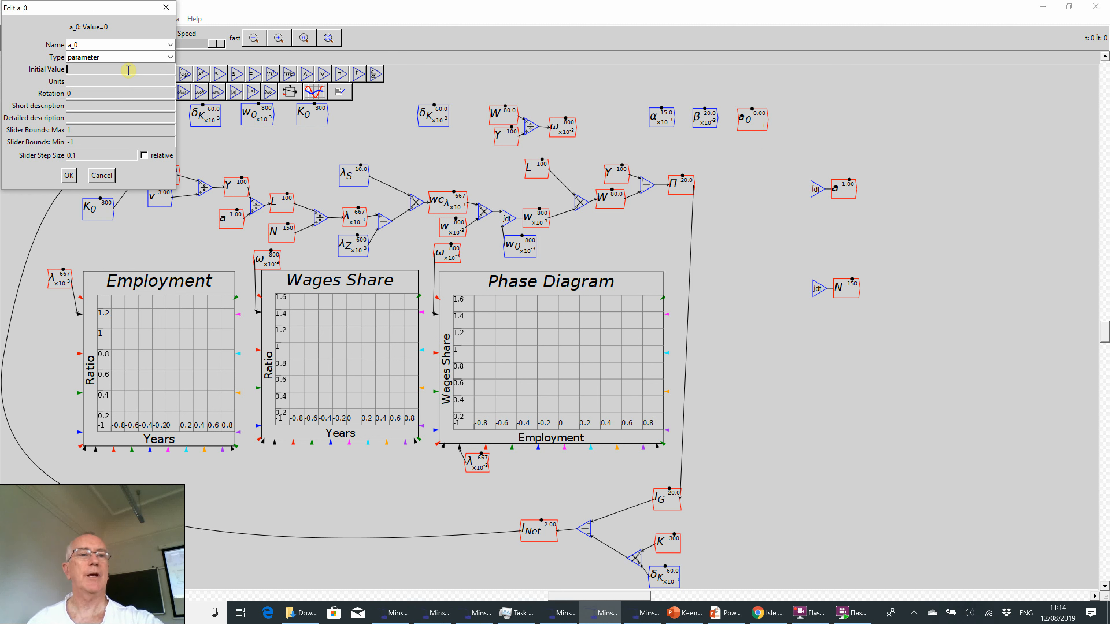
{"action": "left_click", "coordinate": [74, 174]}
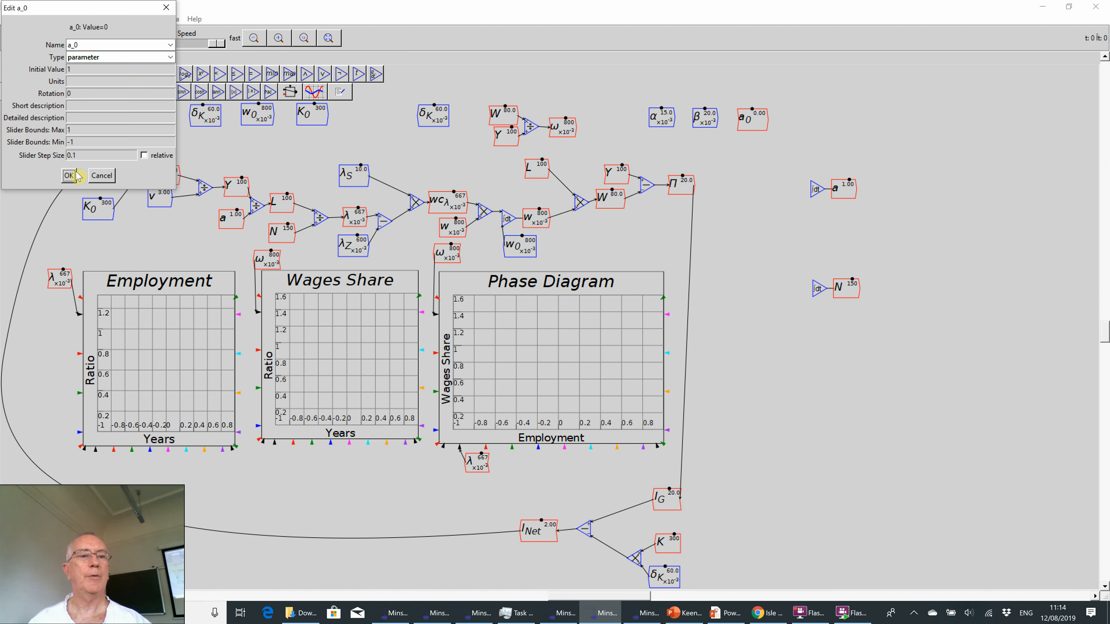
Step: Accept the a_0 settings and create a variable N_0 beside a_0 with an initial value of 120
{"action": "left_click", "coordinate": [69, 176]}
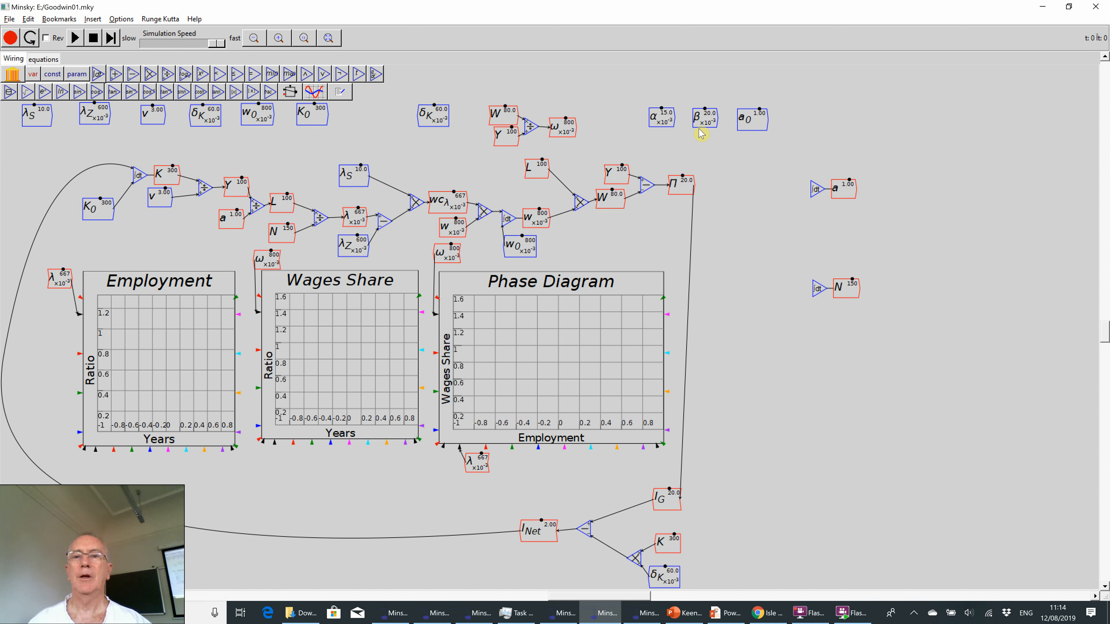
{"action": "type", "text": "N"}
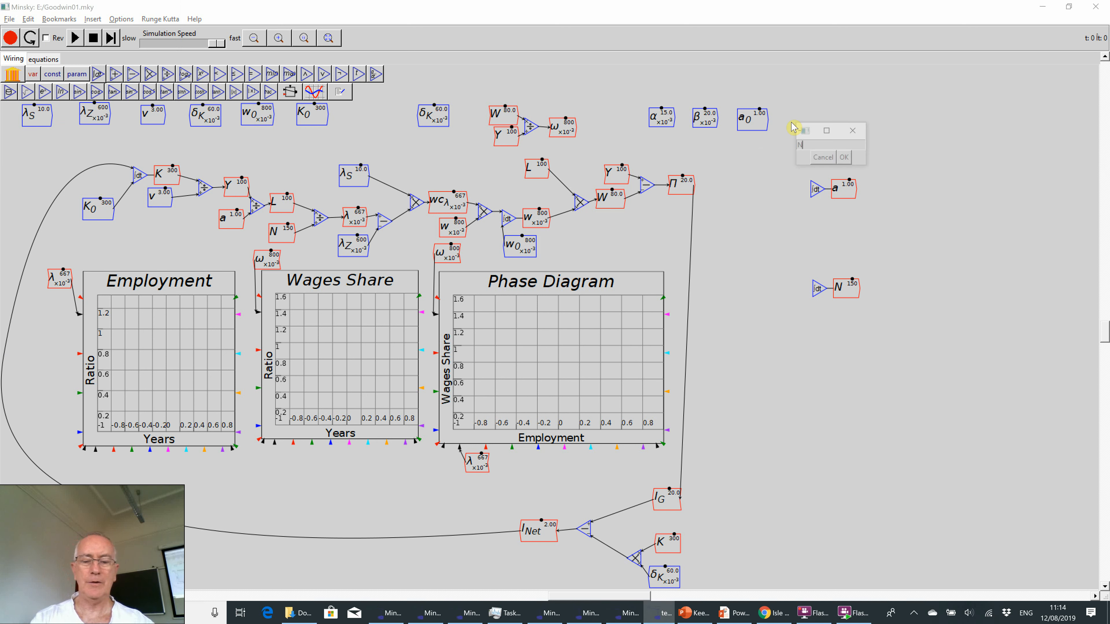
{"action": "type", "text": "_0"}
{"action": "key", "text": "Return"}
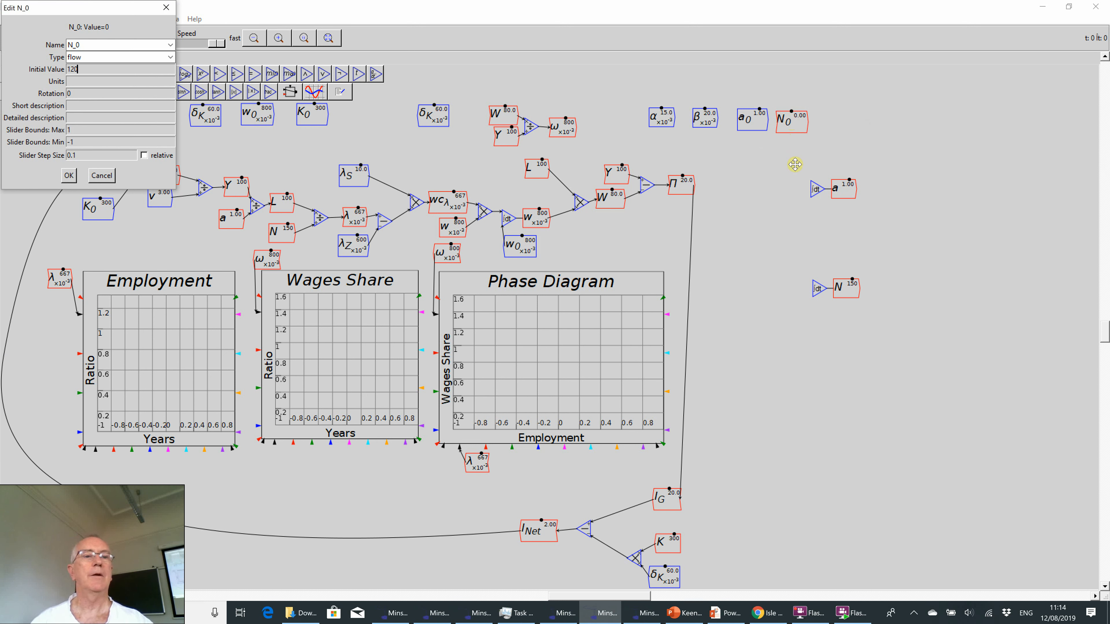
{"action": "left_click", "coordinate": [70, 176]}
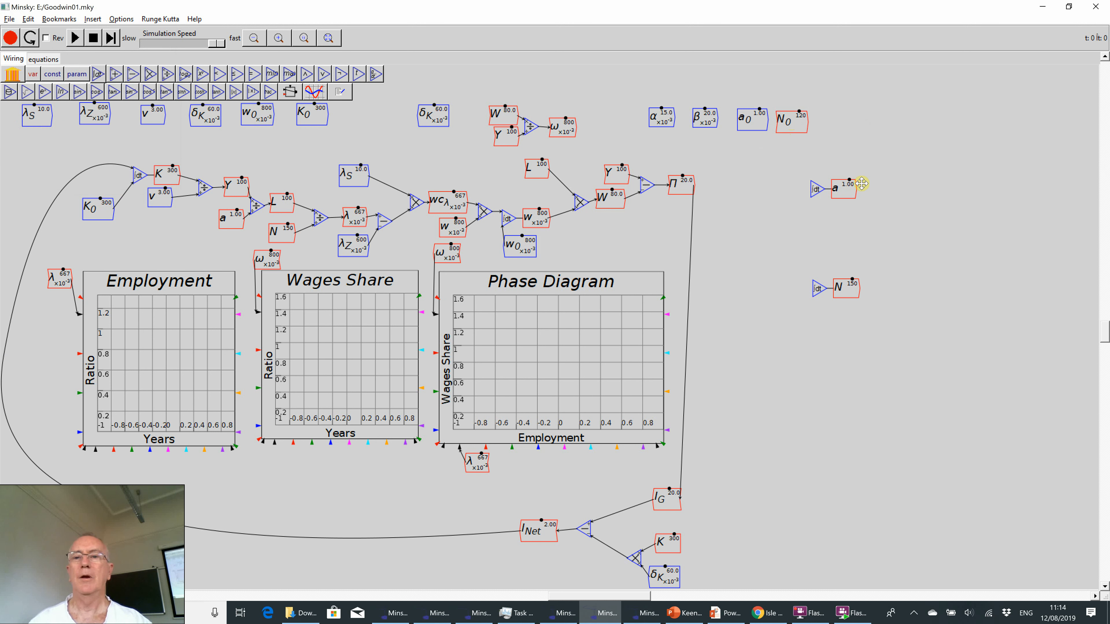
Step: Change the type of the N_0 variable to parameter
{"action": "right_click", "coordinate": [801, 127]}
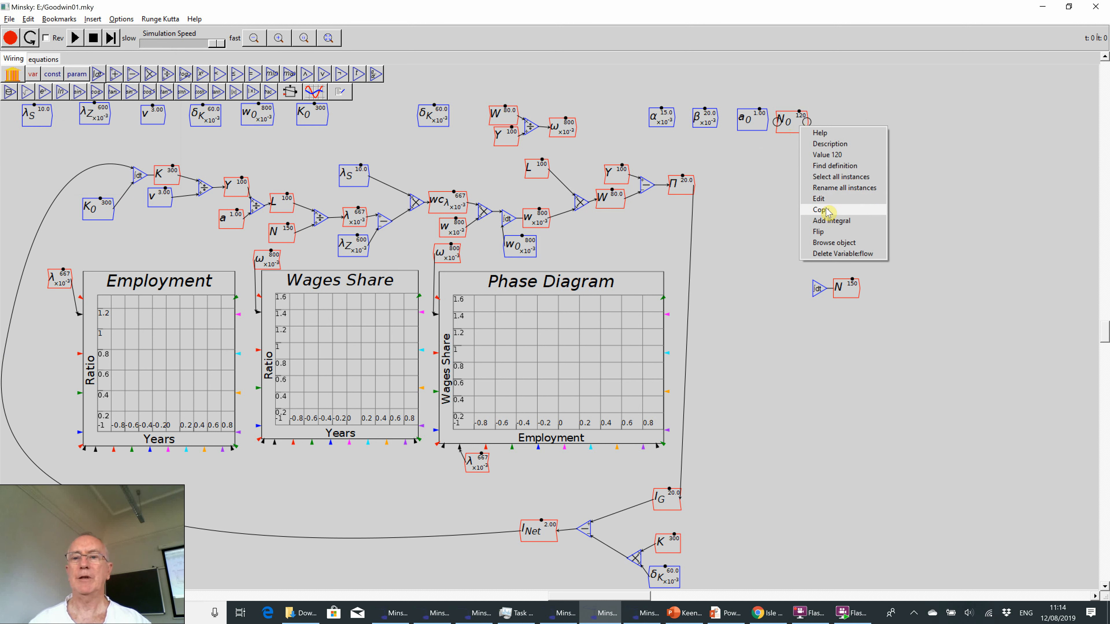
{"action": "left_click", "coordinate": [822, 199]}
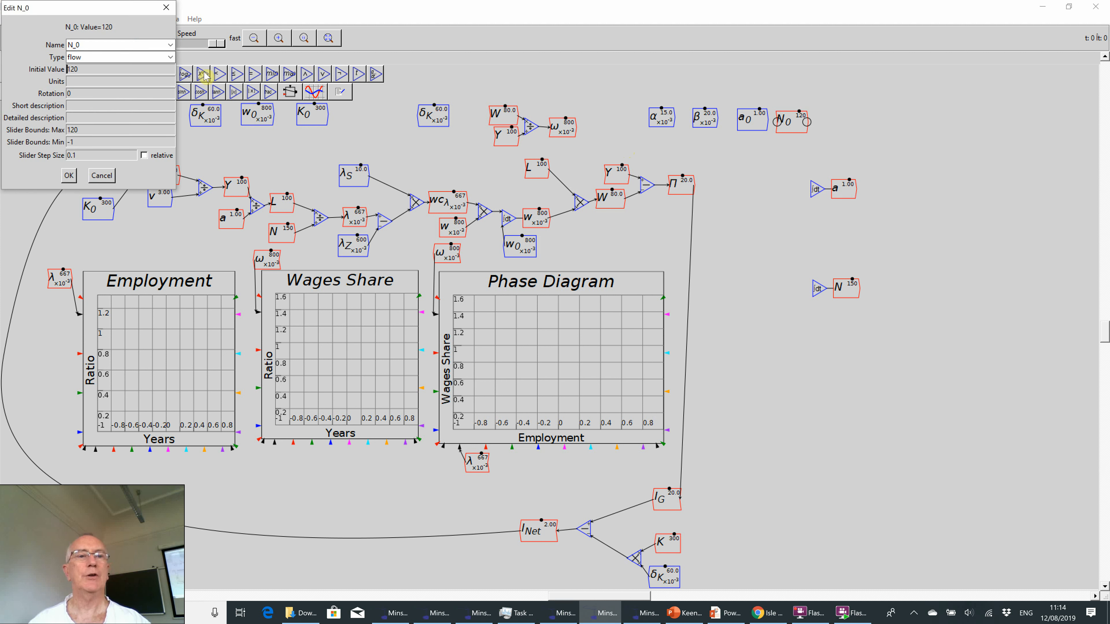
{"action": "left_click", "coordinate": [170, 62]}
{"action": "left_click", "coordinate": [170, 59]}
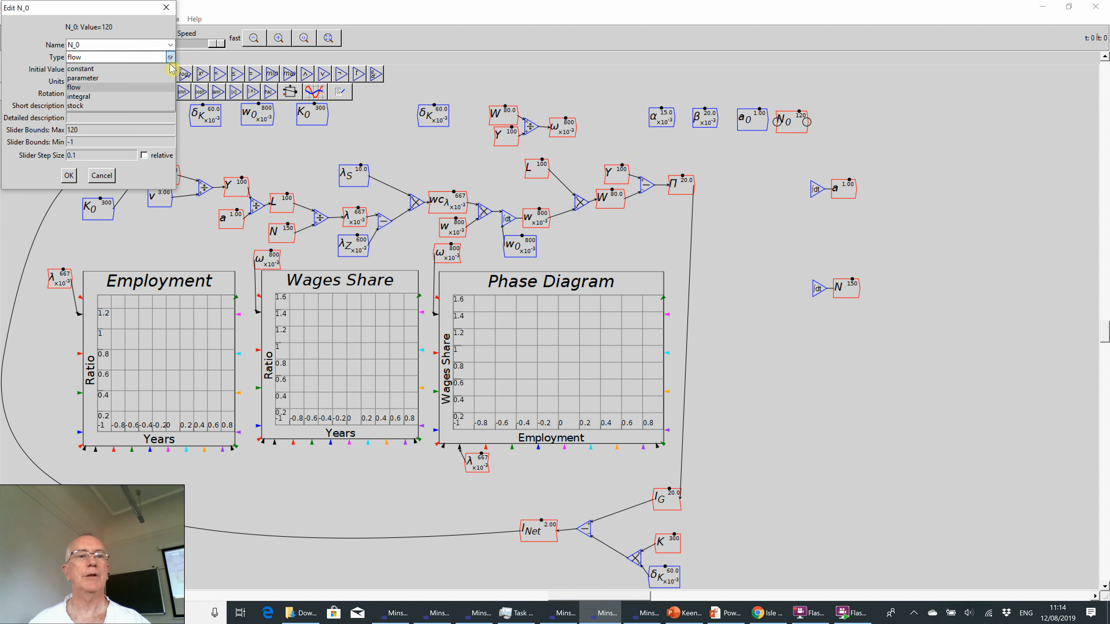
{"action": "left_click", "coordinate": [125, 80]}
{"action": "left_click", "coordinate": [70, 176]}
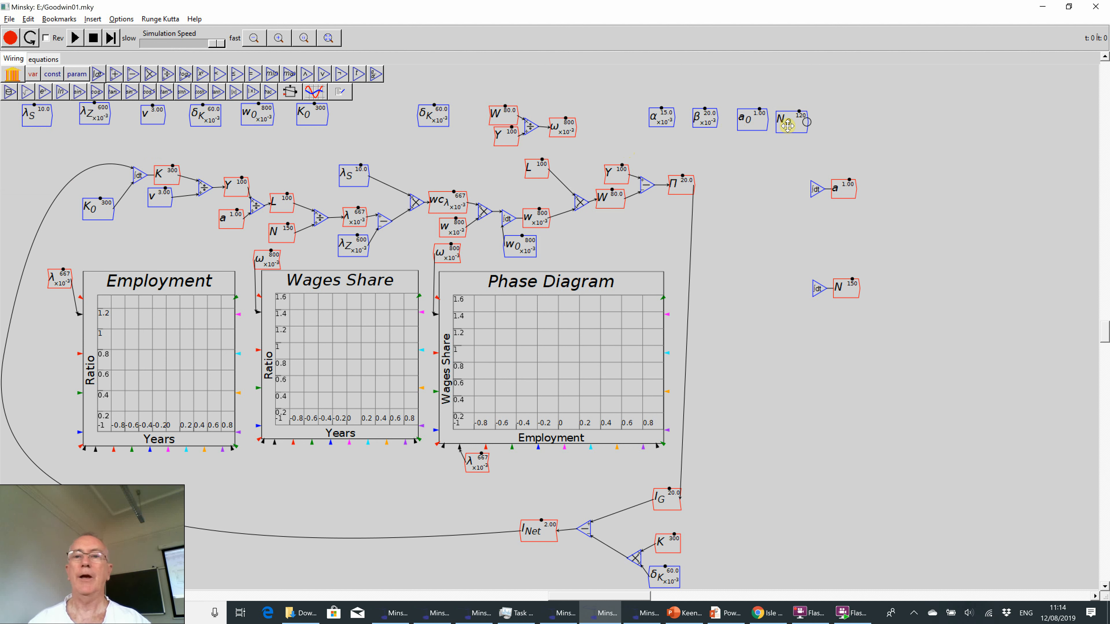
Step: Move N_0 and a_0 beside the N and a integrals and wire each in as its integral's initial value
{"action": "left_click_drag", "start_coordinate": [788, 126], "coordinate": [815, 292]}
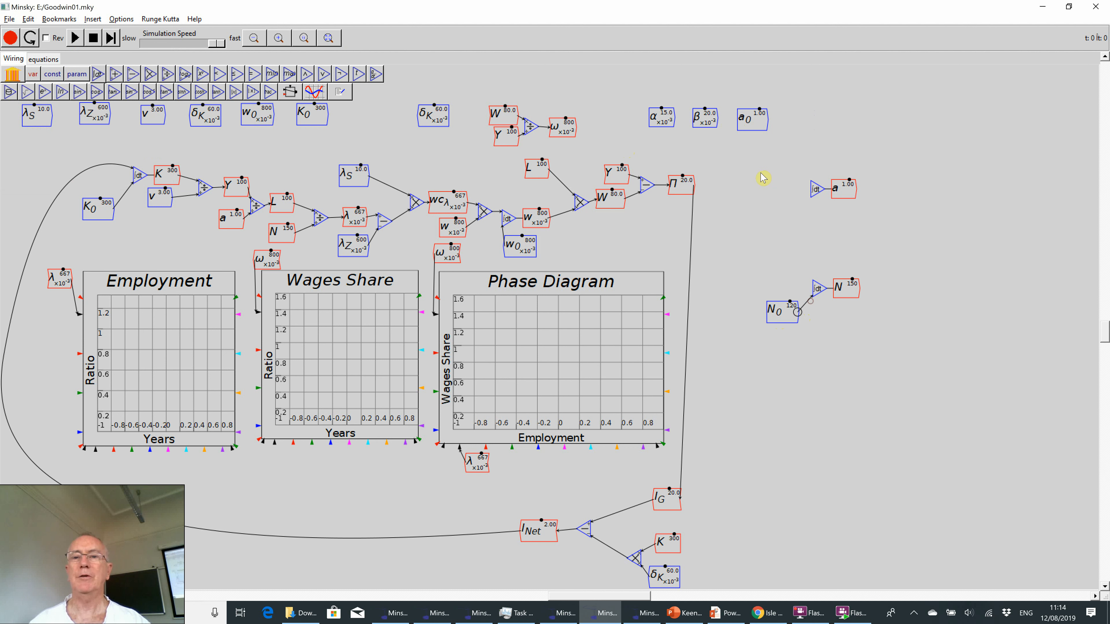
{"action": "mouse_move", "coordinate": [761, 129]}
{"action": "left_mouse_down"}
{"action": "mouse_move", "coordinate": [773, 218]}
{"action": "mouse_move", "coordinate": [811, 196]}
{"action": "left_mouse_up"}
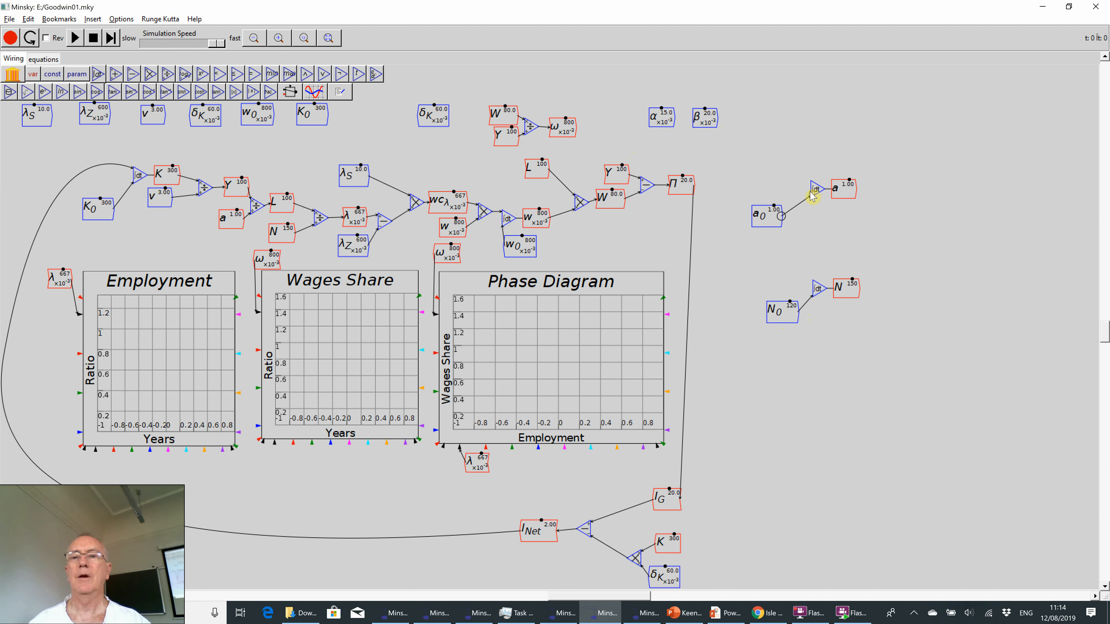
Step: Place copies of a and α in front of the a integral, multiply them, and wire the product into the integral
{"action": "right_click", "coordinate": [840, 197]}
{"action": "left_click", "coordinate": [860, 243]}
{"action": "left_click", "coordinate": [756, 161]}
{"action": "mouse_move", "coordinate": [667, 126]}
{"action": "left_mouse_down"}
{"action": "mouse_move", "coordinate": [757, 200]}
{"action": "mouse_move", "coordinate": [672, 122]}
{"action": "left_mouse_up"}
{"action": "right_click", "coordinate": [672, 124]}
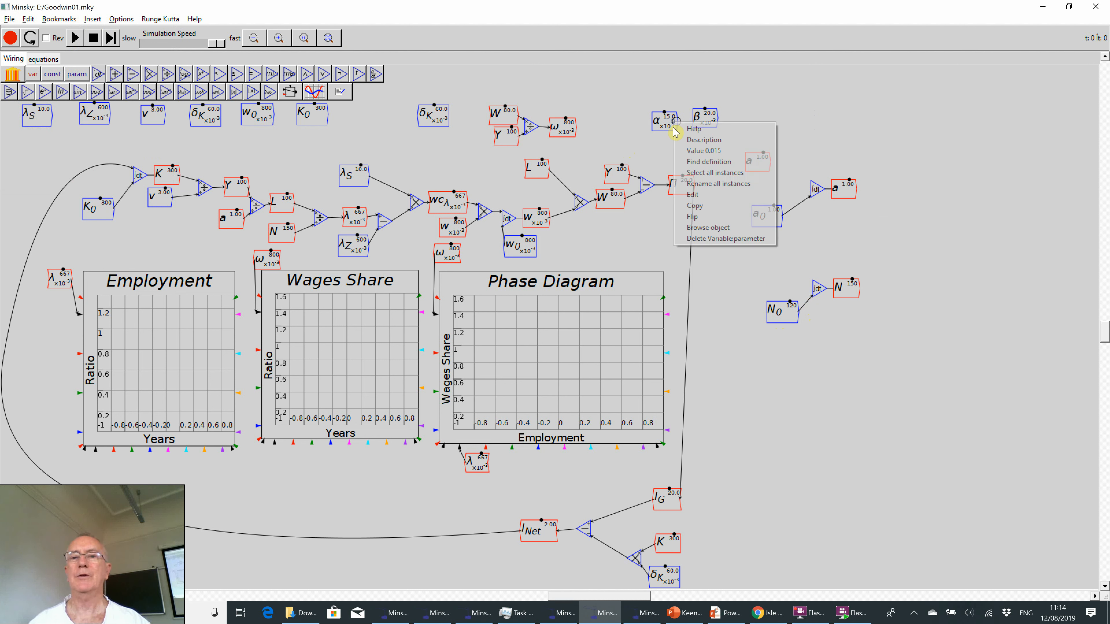
{"action": "left_click", "coordinate": [737, 206]}
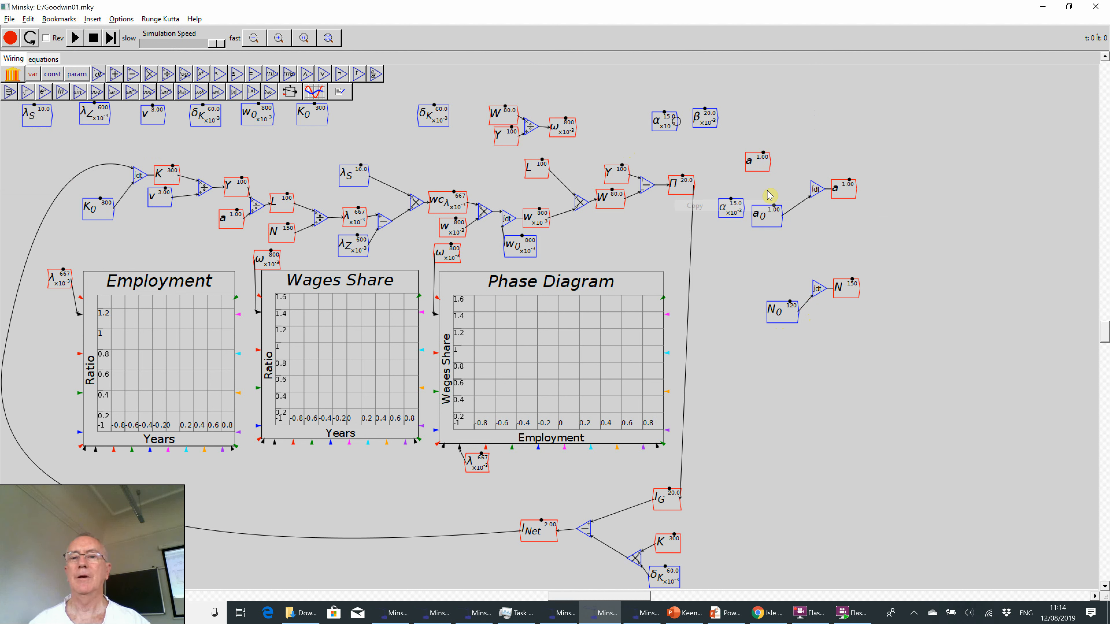
{"action": "left_click", "coordinate": [751, 183]}
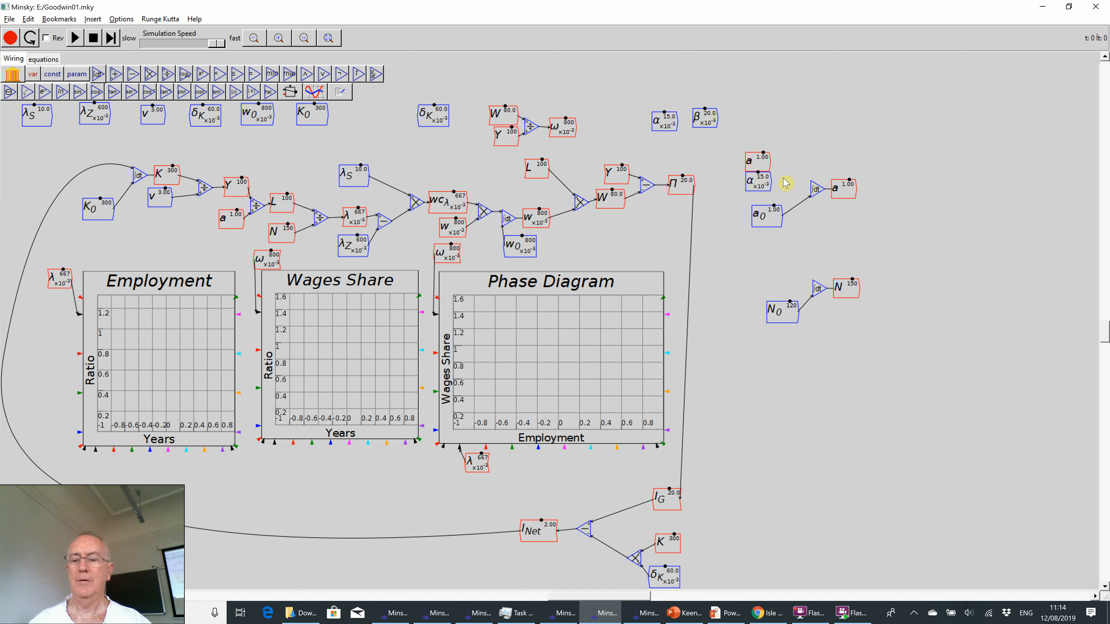
{"action": "key", "text": "asterisk"}
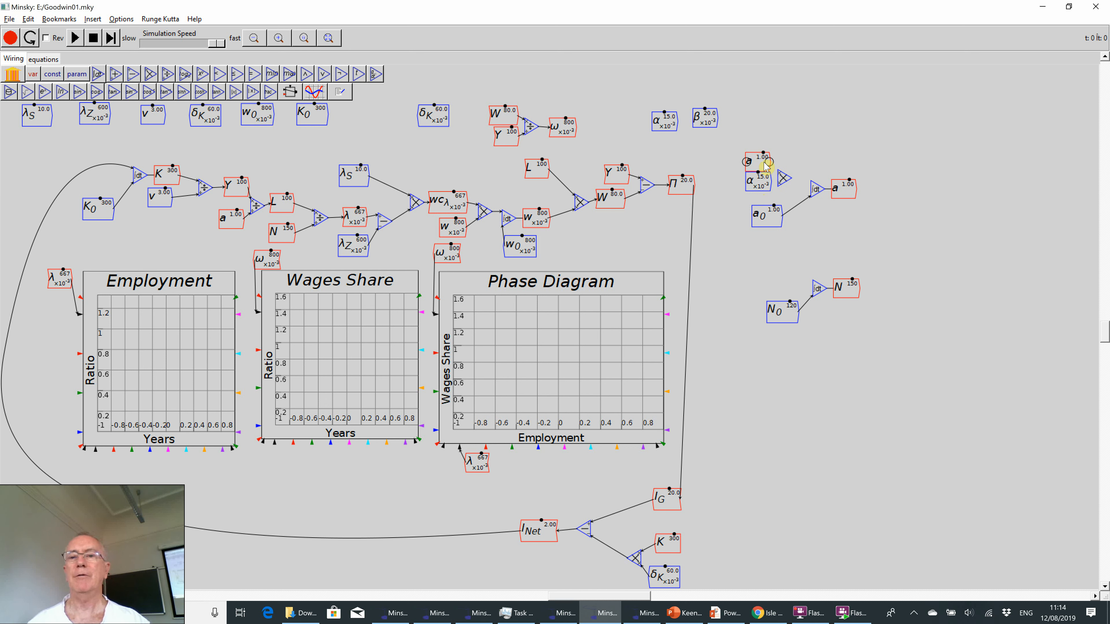
{"action": "mouse_move", "coordinate": [770, 162]}
{"action": "left_mouse_down"}
{"action": "mouse_move", "coordinate": [778, 184]}
{"action": "mouse_move", "coordinate": [811, 189]}
{"action": "left_mouse_up"}
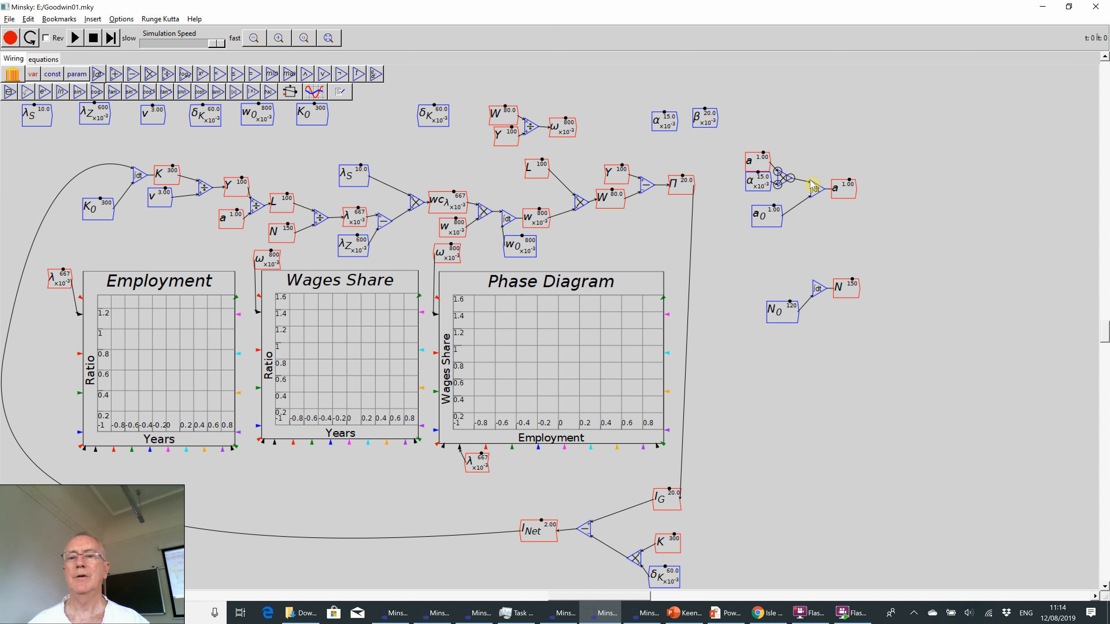
Step: Place copies of β and N in front of the N integral, multiply them, and wire the product into the integral
{"action": "right_click", "coordinate": [709, 123]}
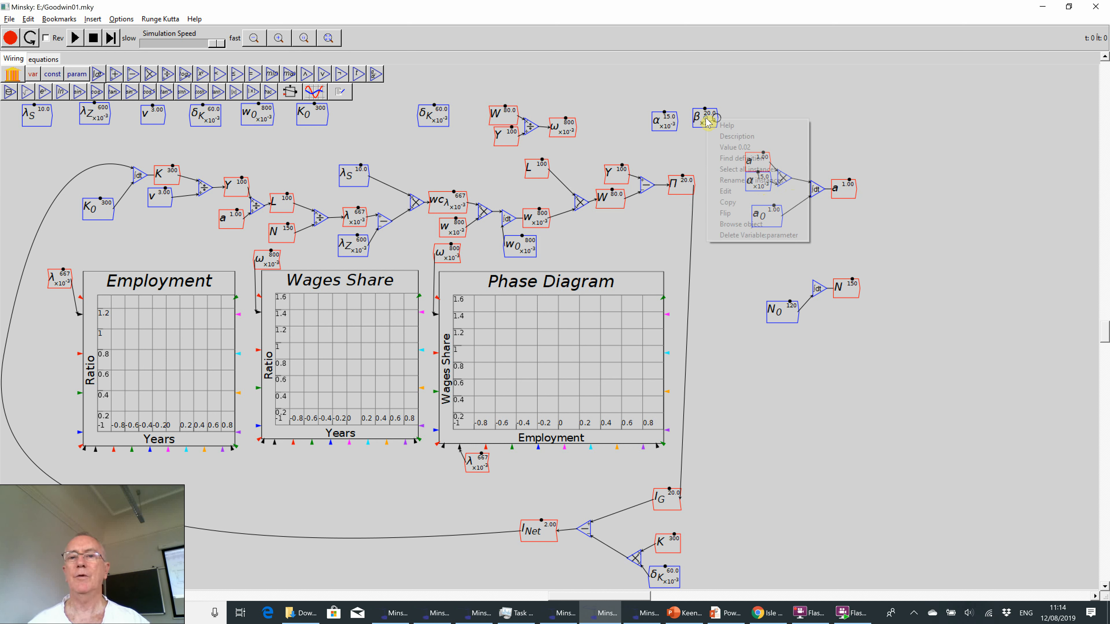
{"action": "left_click", "coordinate": [737, 203]}
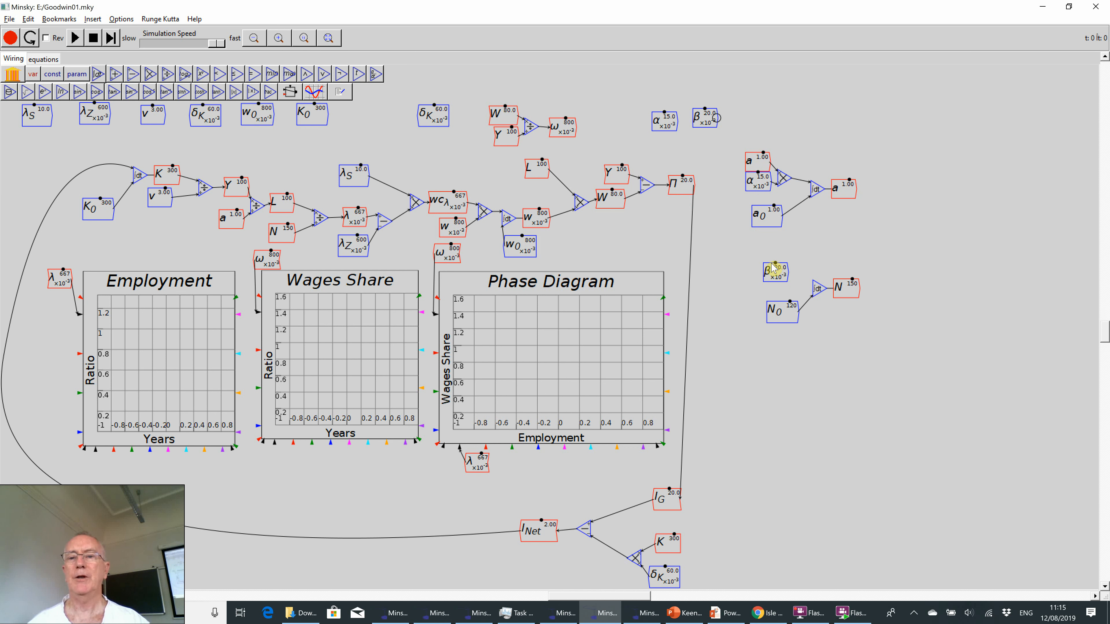
{"action": "left_click", "coordinate": [773, 260]}
{"action": "right_click", "coordinate": [852, 300]}
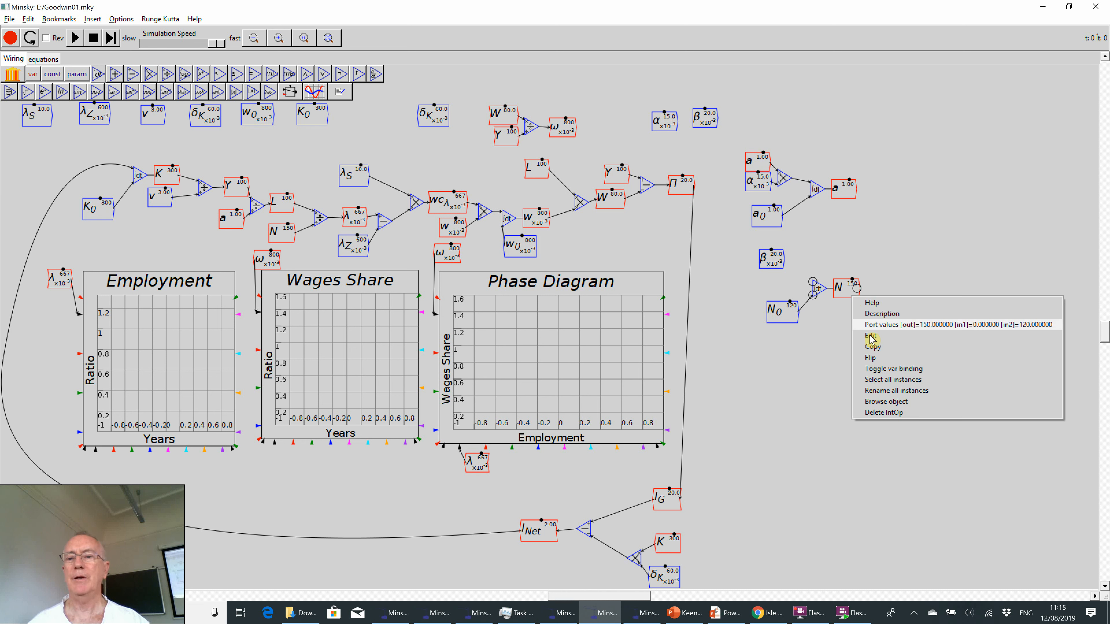
{"action": "left_click", "coordinate": [868, 347]}
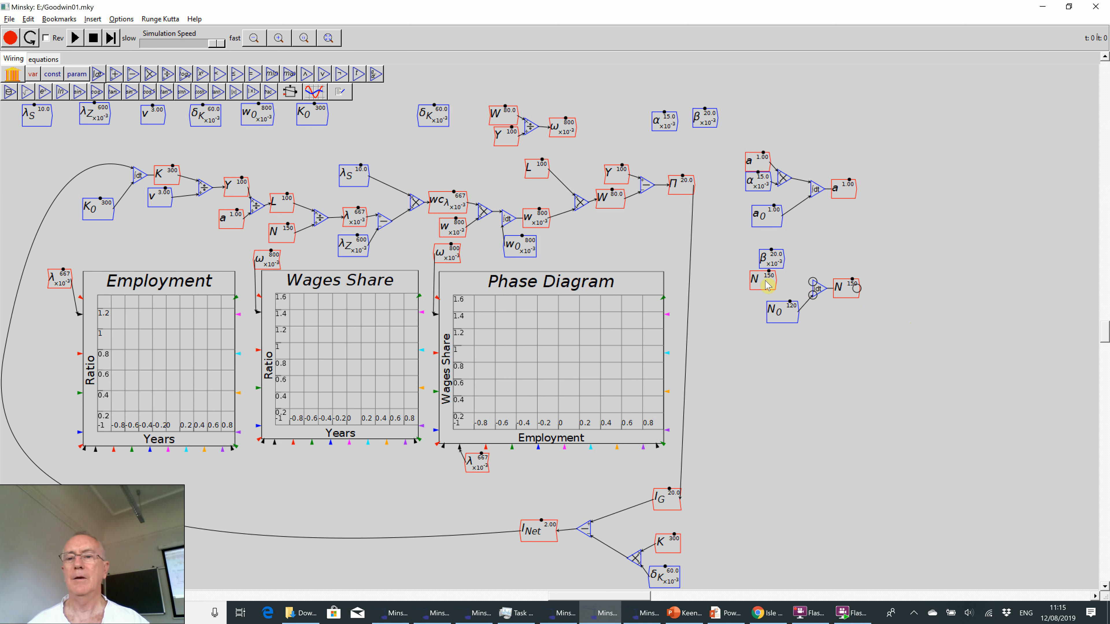
{"action": "left_click", "coordinate": [772, 280]}
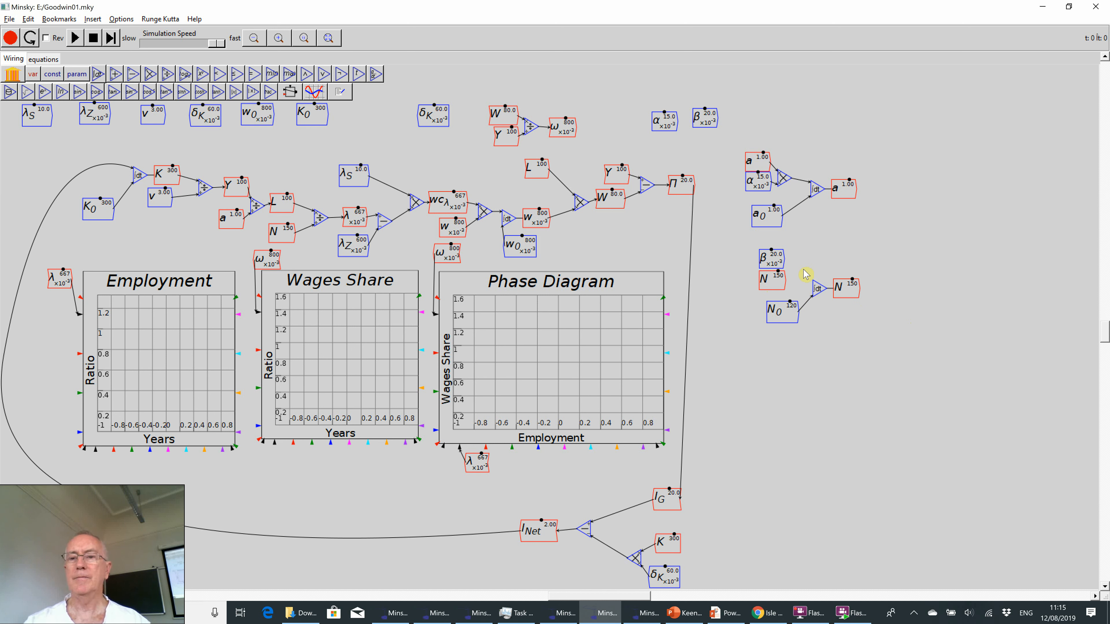
{"action": "key", "text": "asterisk"}
{"action": "left_click_drag", "start_coordinate": [784, 263], "coordinate": [815, 284]}
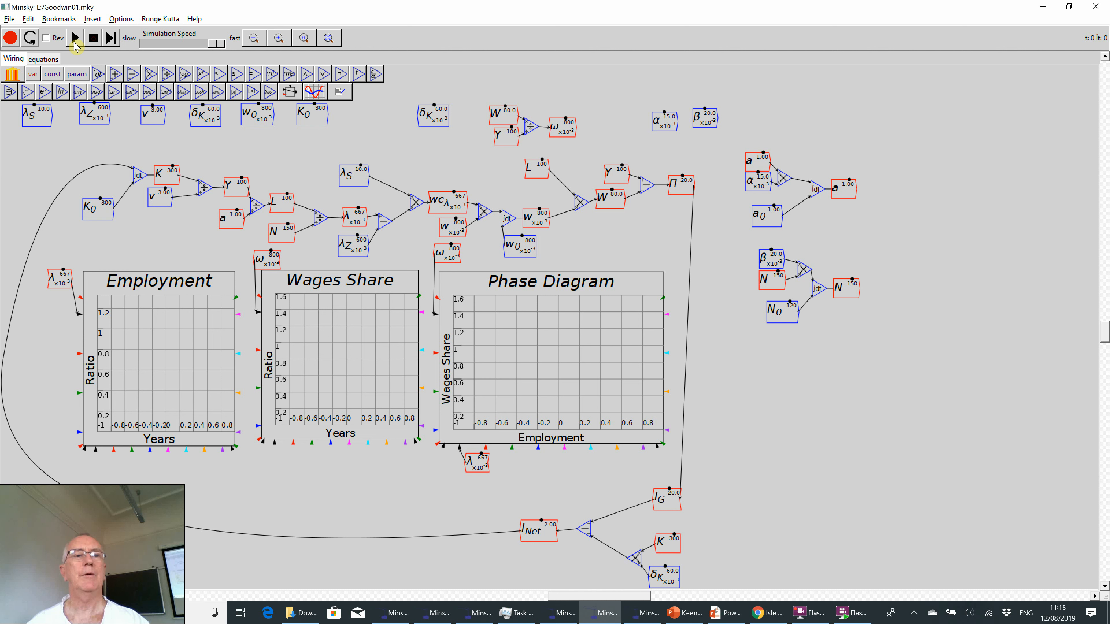
Step: Run the extended model's simulation through several cycles and pause it
{"action": "left_click", "coordinate": [77, 39]}
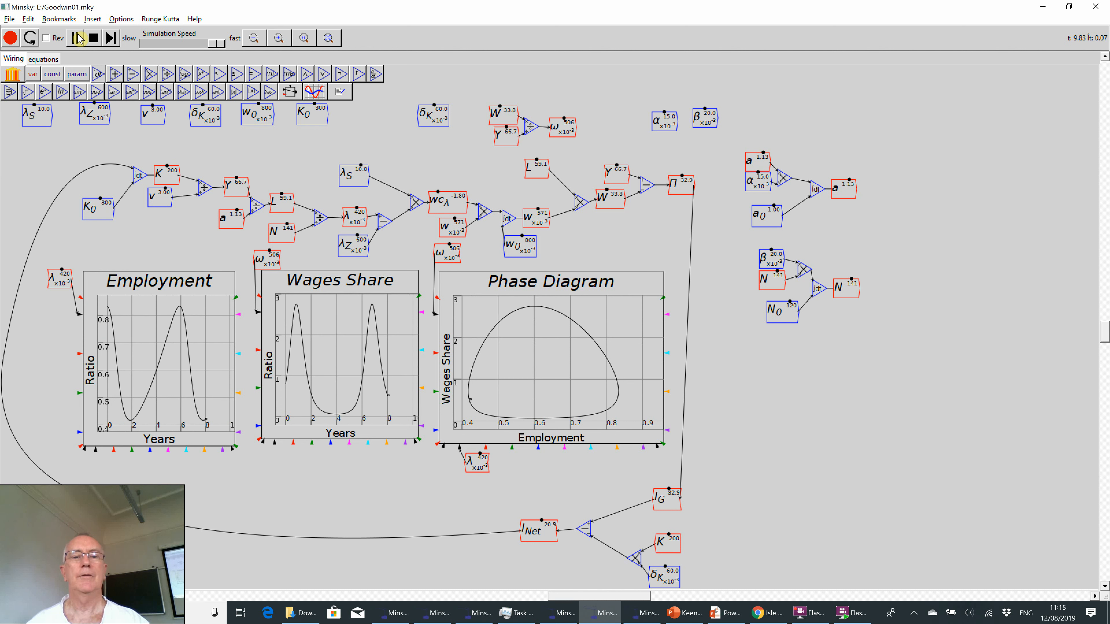
{"action": "left_click", "coordinate": [78, 38]}
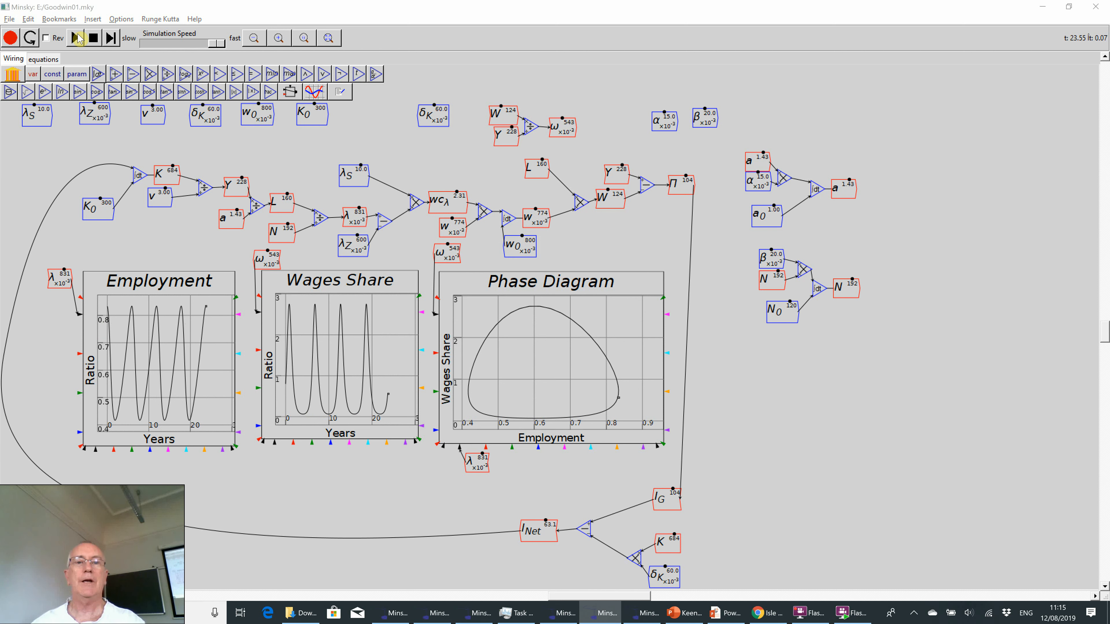
{"action": "key", "text": "alt+Tab"}
{"action": "key", "text": "alt+Tab"}
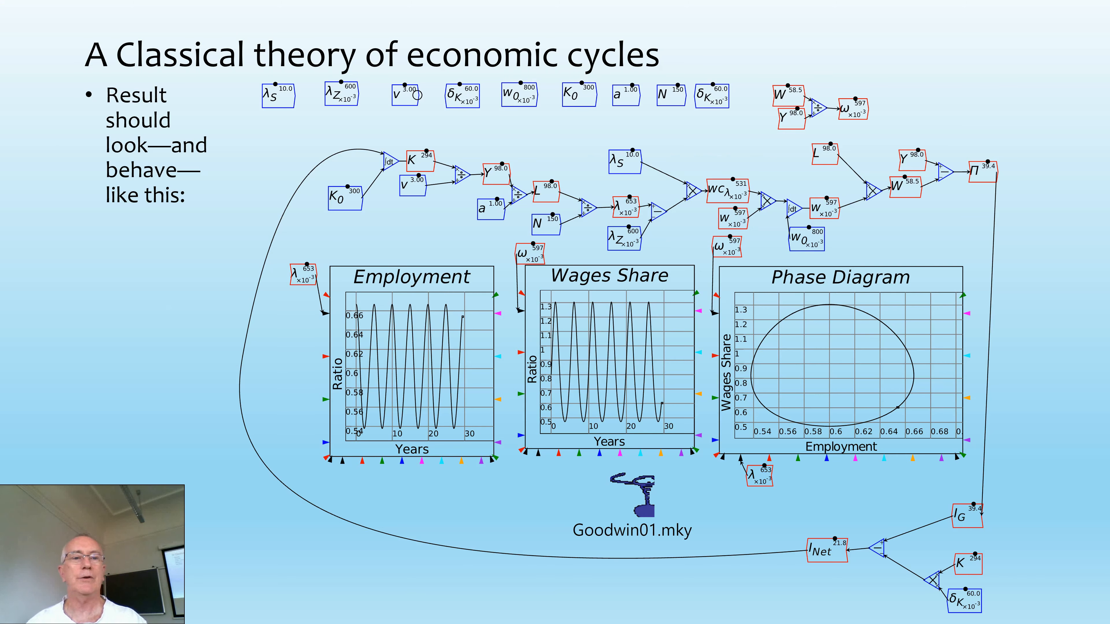
{"action": "key", "text": "Right"}
{"action": "key", "text": "Right"}
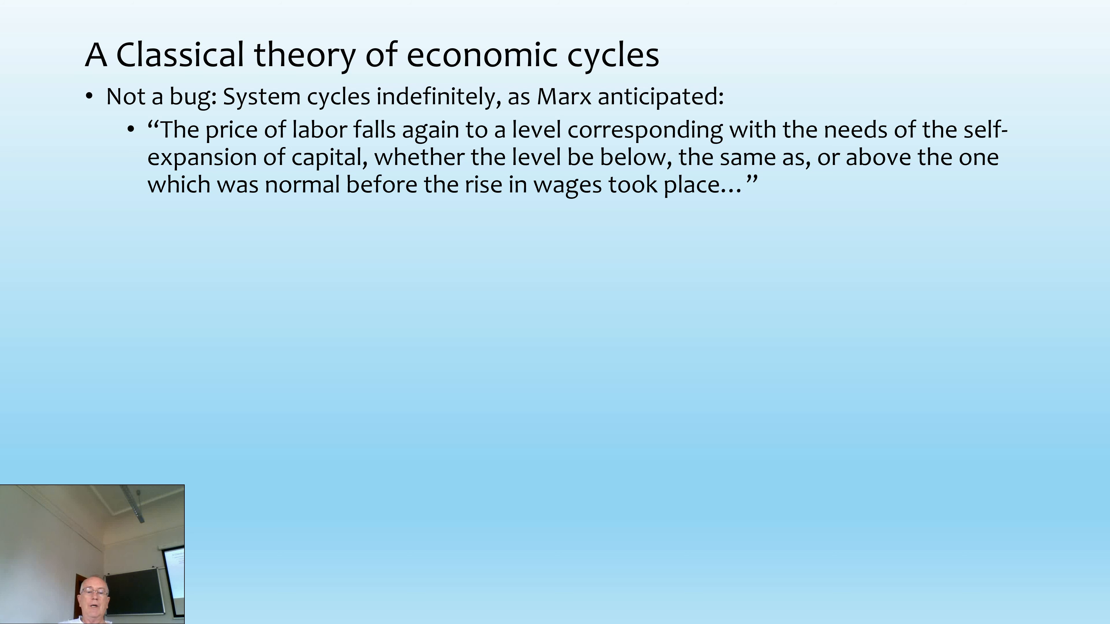
{"action": "key", "text": "Right"}
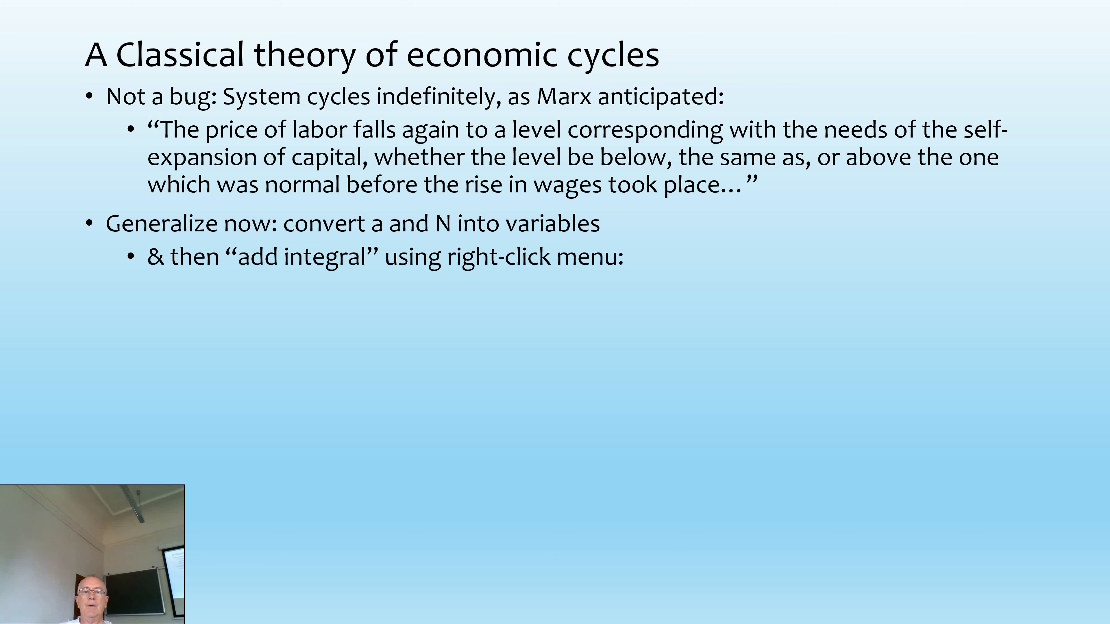
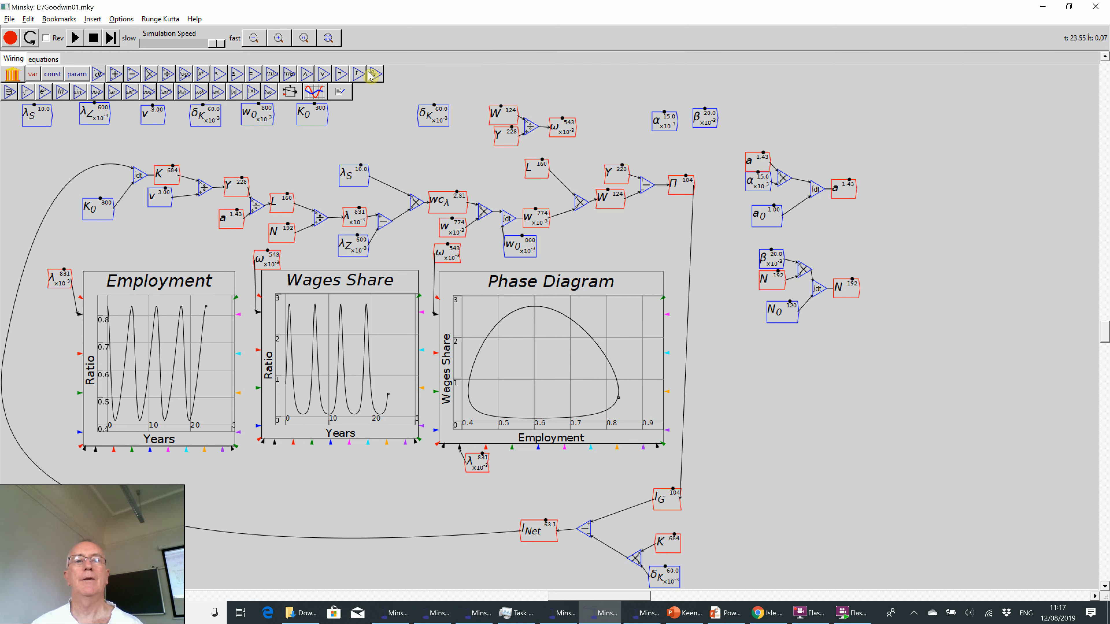
Step: Place a d/dt derivative operator on the canvas below the N population equation
{"action": "left_click", "coordinate": [377, 75]}
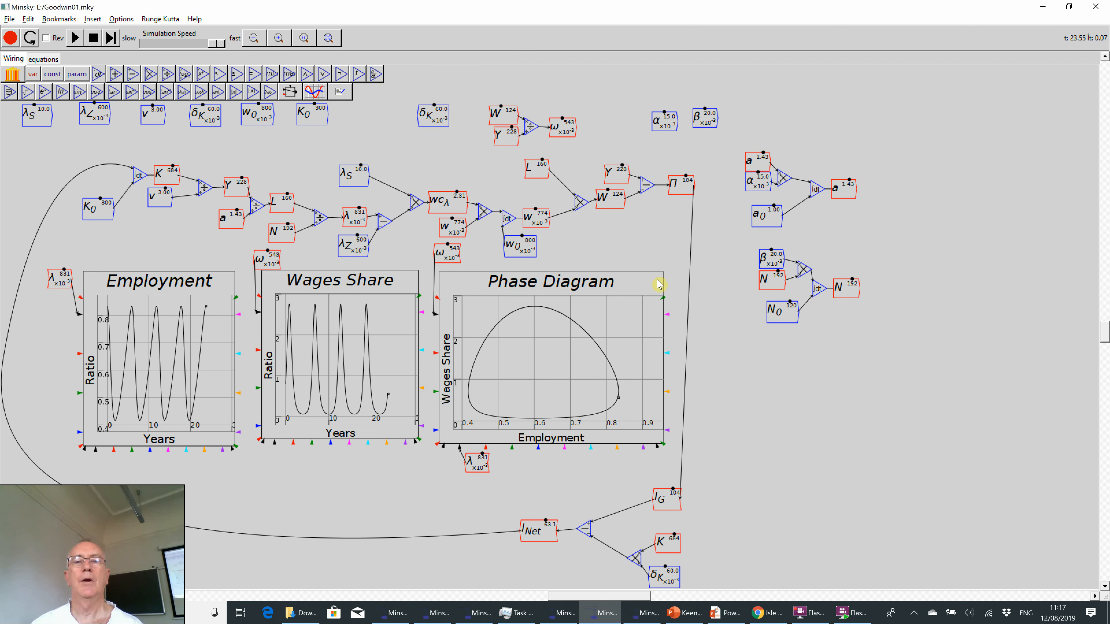
{"action": "left_click", "coordinate": [730, 344]}
{"action": "left_click", "coordinate": [798, 375]}
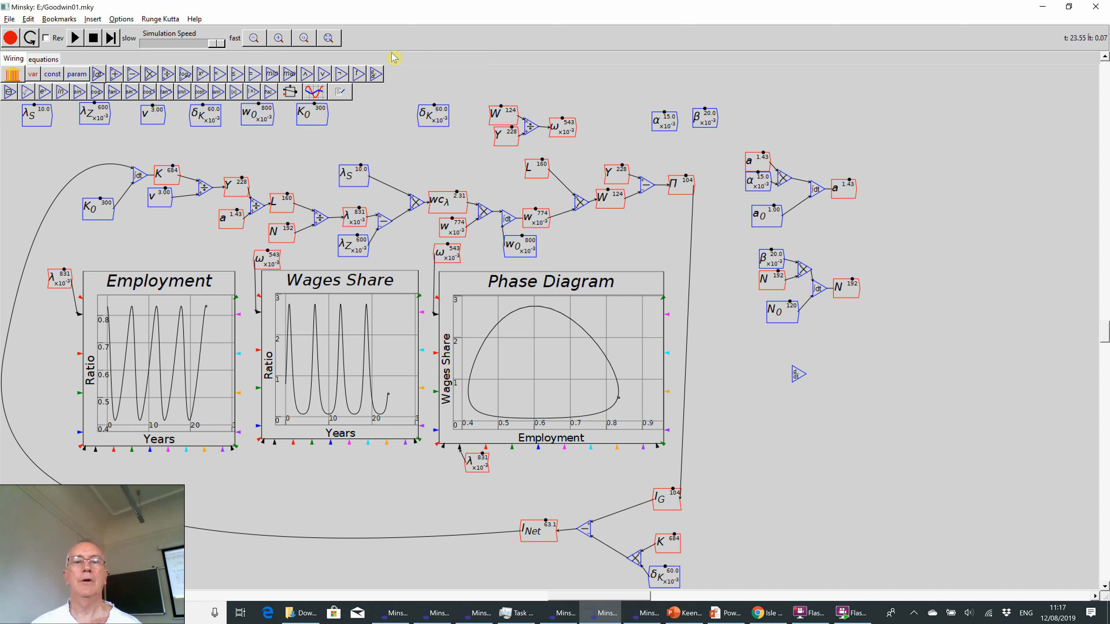
Step: Examine the new d/dt operator beneath the population equation up close
{"action": "left_click", "coordinate": [278, 38]}
{"action": "left_click", "coordinate": [279, 39]}
{"action": "left_click", "coordinate": [280, 38]}
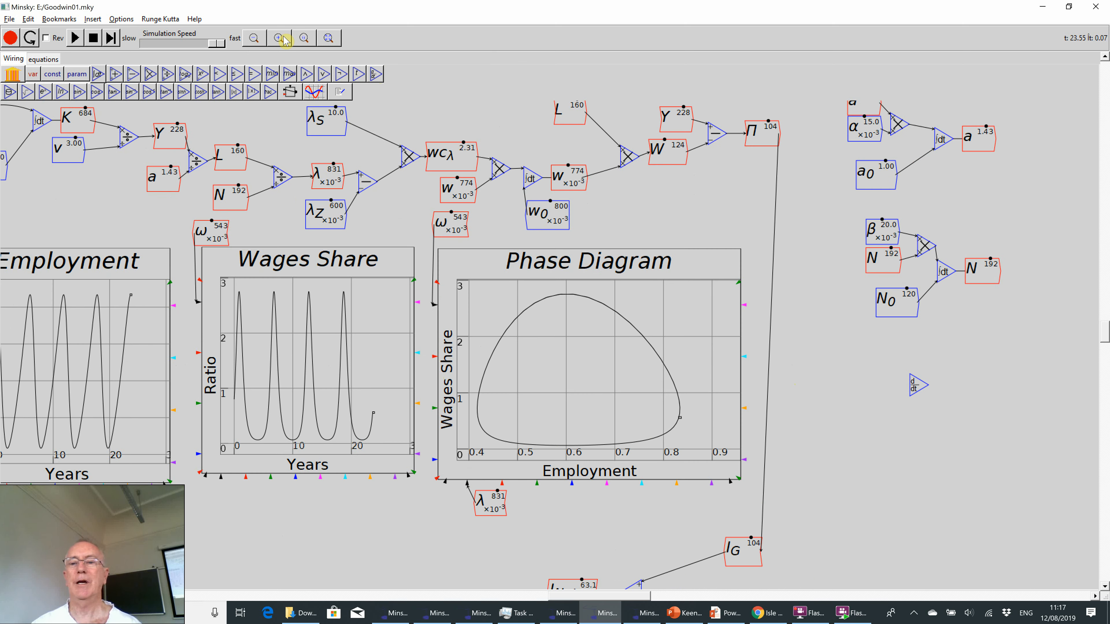
{"action": "left_click", "coordinate": [280, 38]}
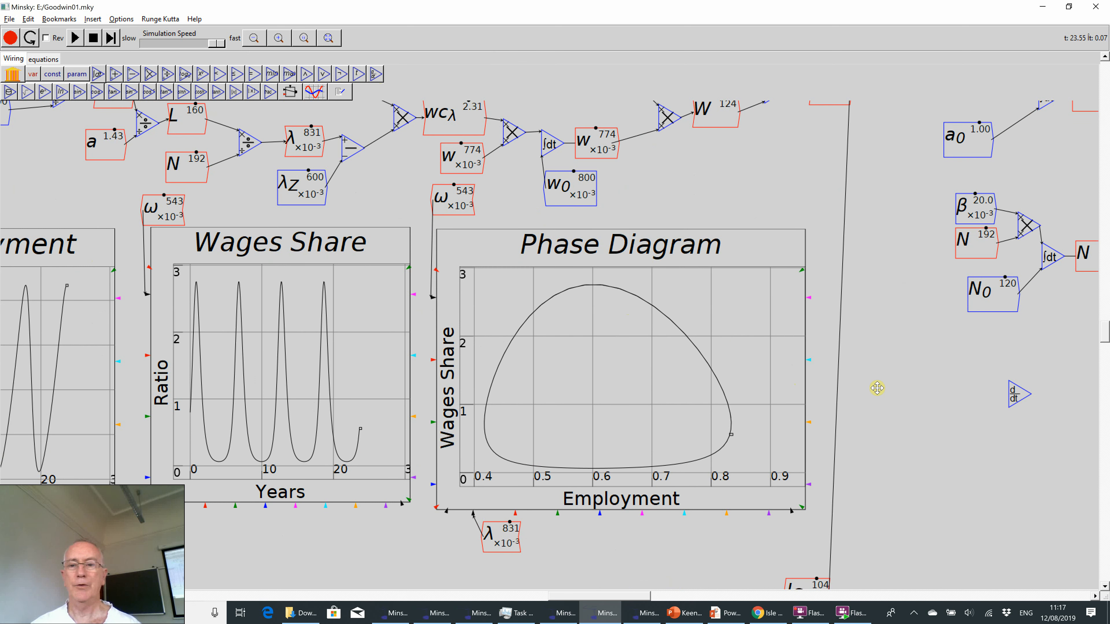
{"action": "left_click_drag", "start_coordinate": [877, 388], "coordinate": [483, 318]}
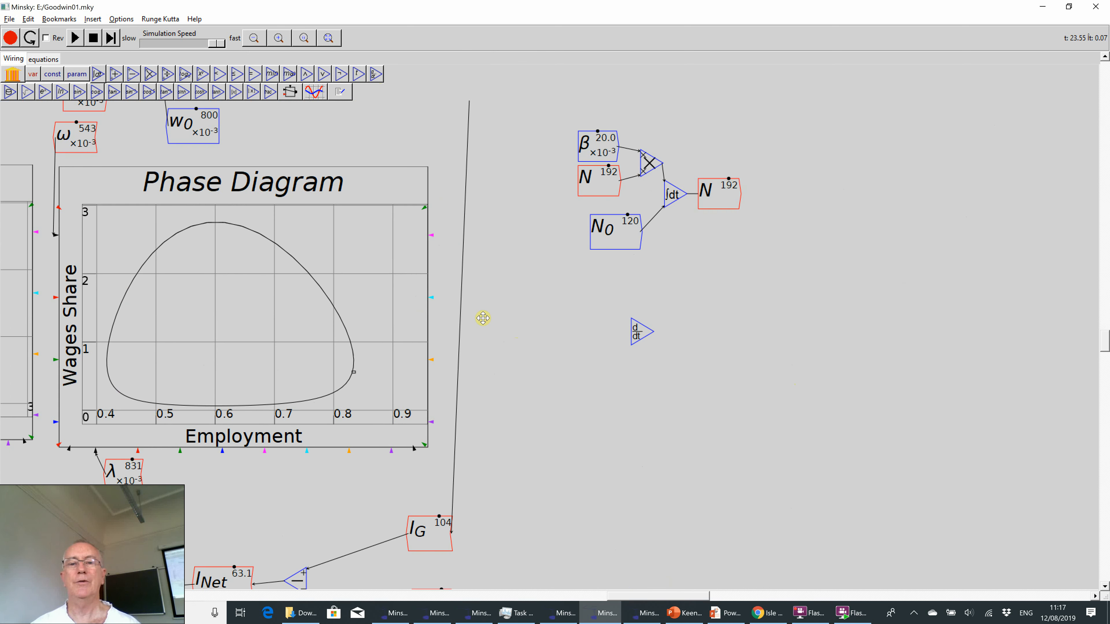
{"action": "left_click", "coordinate": [279, 38]}
{"action": "left_click", "coordinate": [279, 38]}
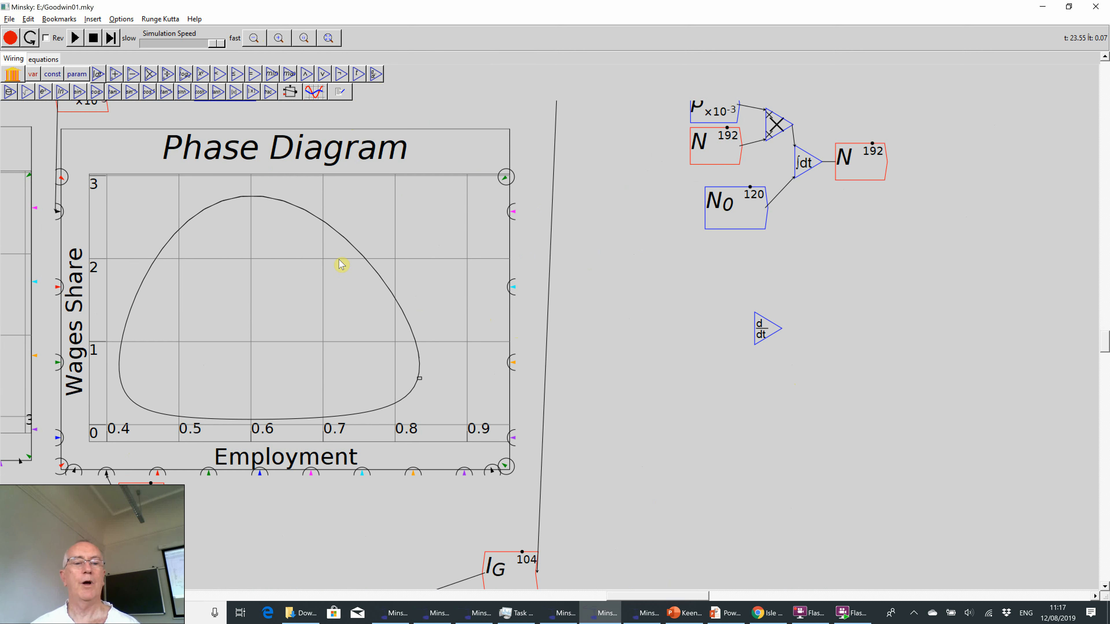
Step: Place a copy of Y in front of the d/dt operator, wire it into the operator, and align the two
{"action": "left_click", "coordinate": [304, 40]}
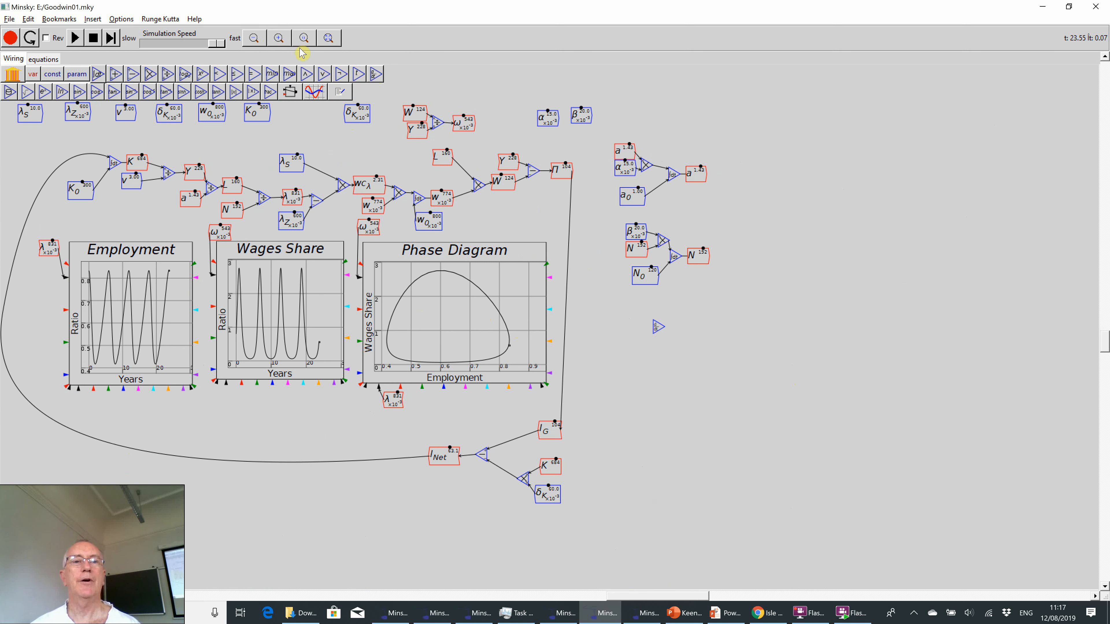
{"action": "right_click", "coordinate": [414, 133]}
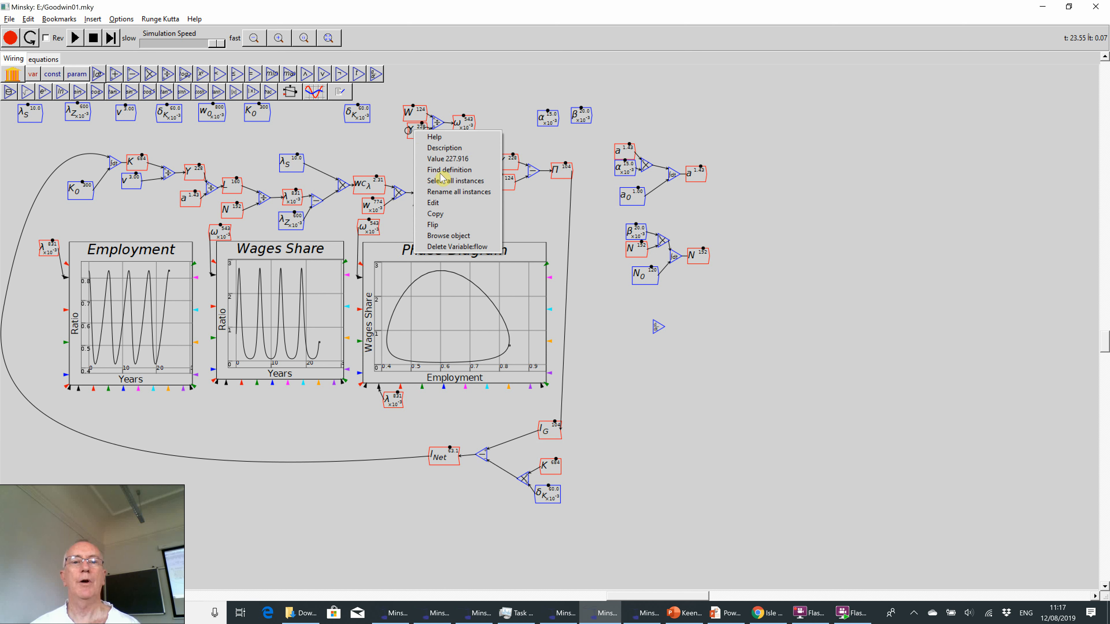
{"action": "left_click", "coordinate": [452, 221]}
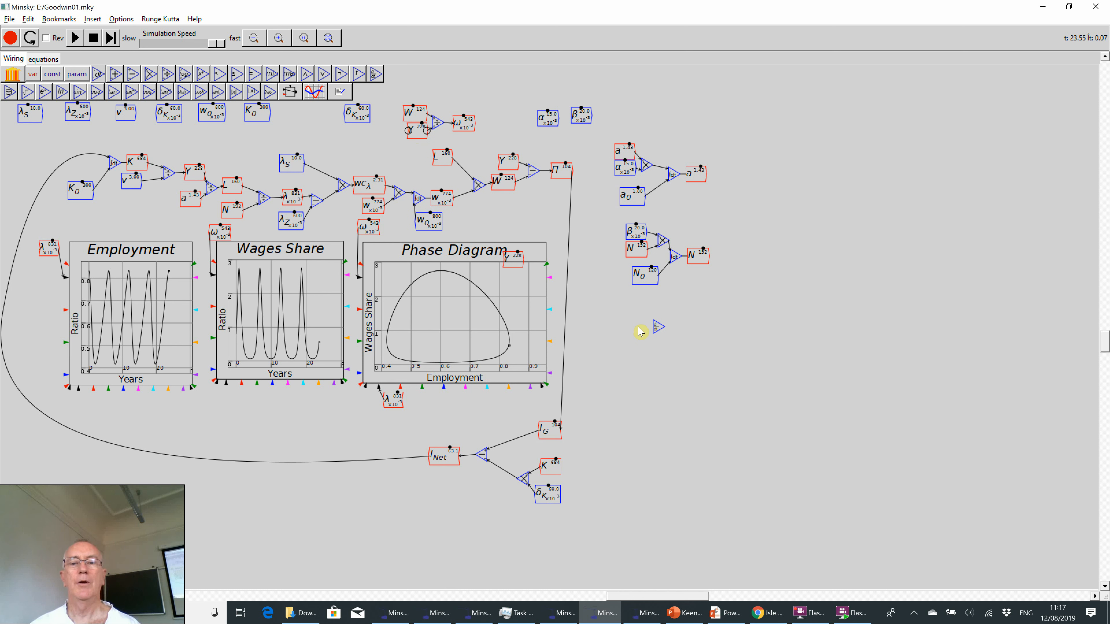
{"action": "left_click", "coordinate": [621, 316]}
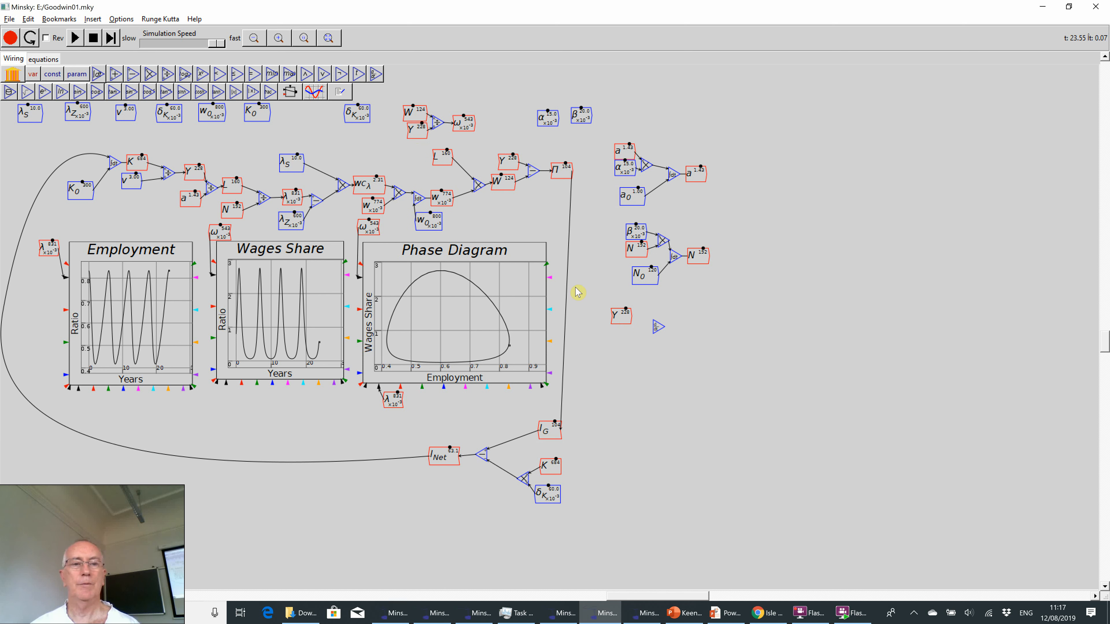
{"action": "scroll", "coordinate": [611, 341], "scroll_direction": "up", "scroll_amount": 5}
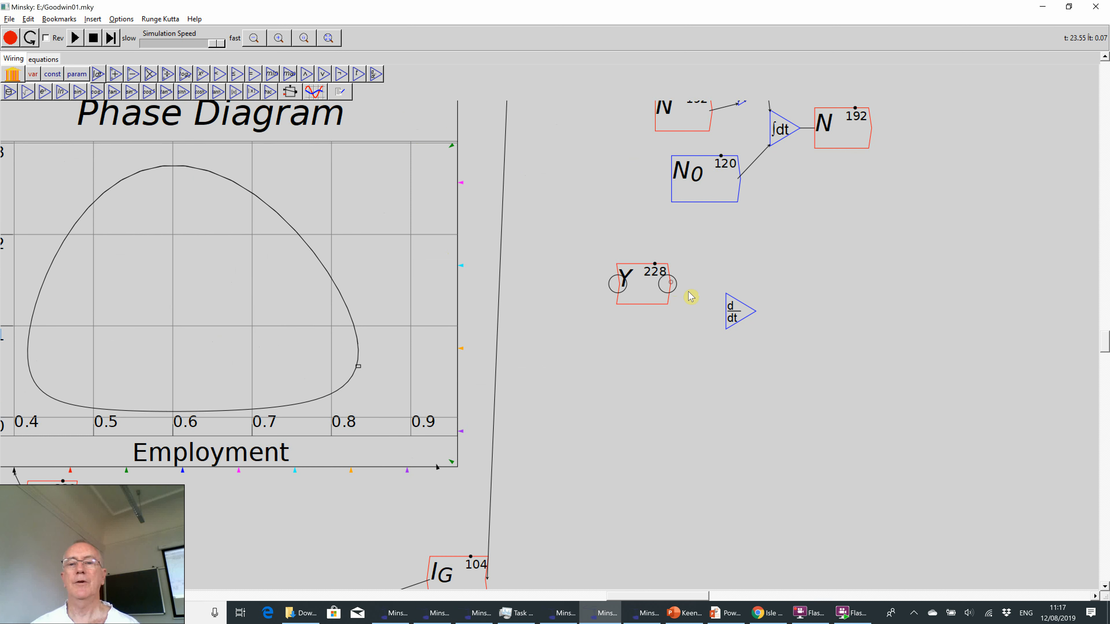
{"action": "left_click_drag", "start_coordinate": [707, 311], "coordinate": [726, 311]}
{"action": "left_click_drag", "start_coordinate": [653, 286], "coordinate": [656, 318]}
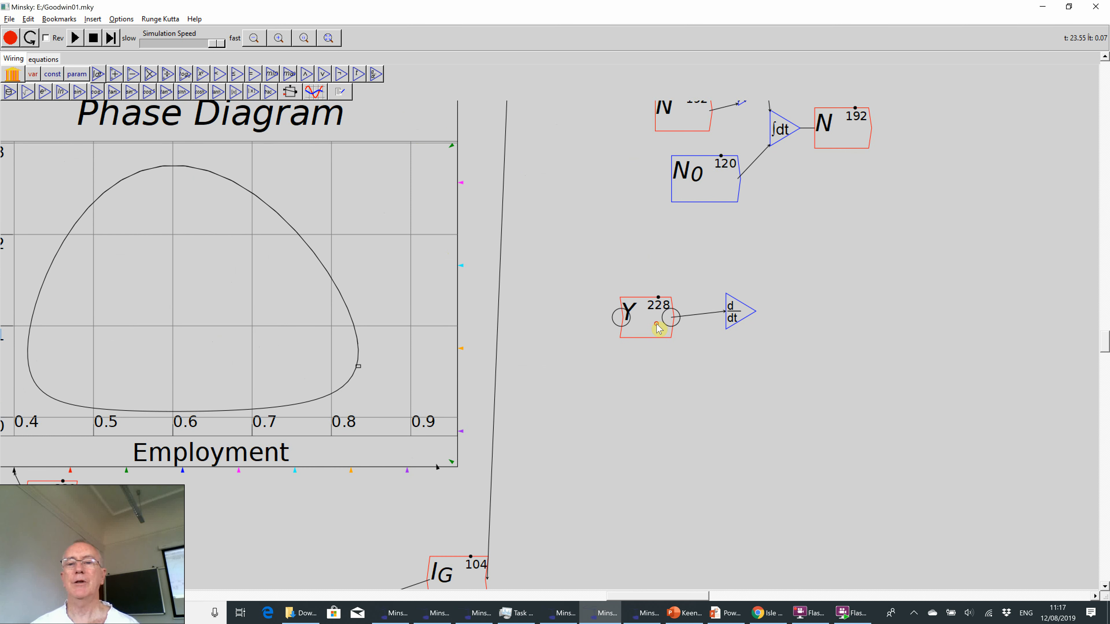
Step: Add a divide operator beside d/dt, wiring the derivative into its numerator and Y into its denominator
{"action": "key", "text": "slash"}
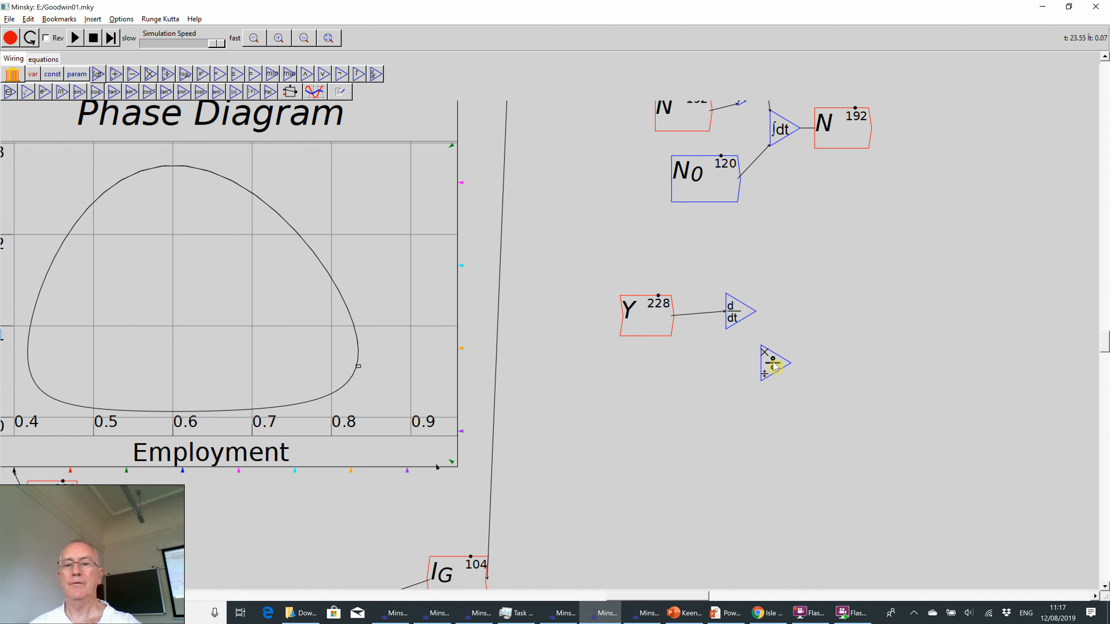
{"action": "left_click_drag", "start_coordinate": [736, 351], "coordinate": [763, 350]}
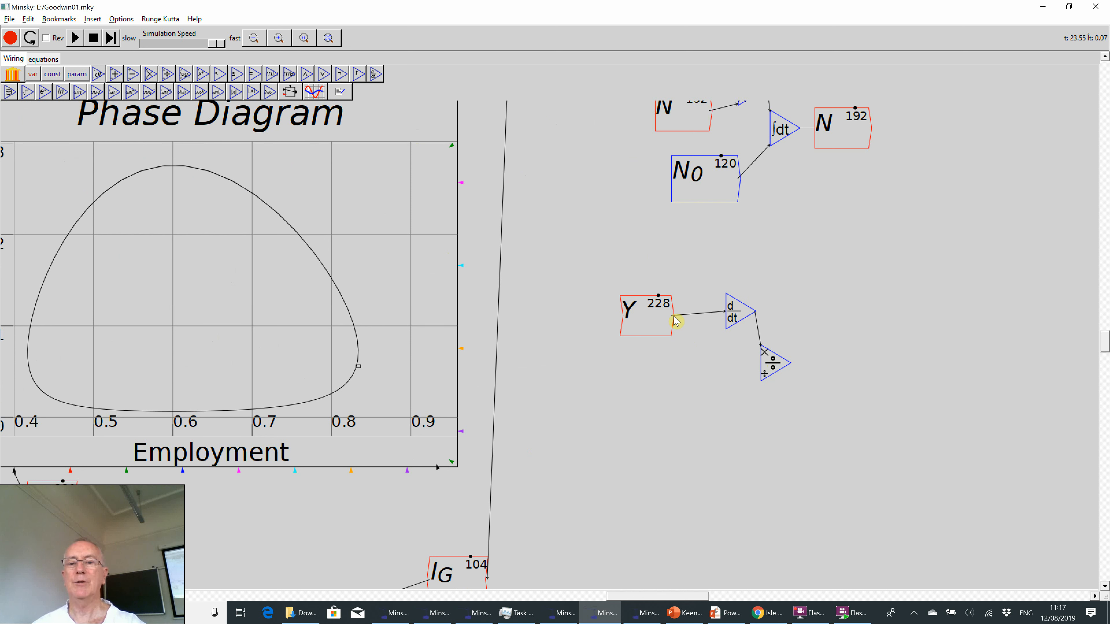
{"action": "left_click_drag", "start_coordinate": [672, 315], "coordinate": [753, 376]}
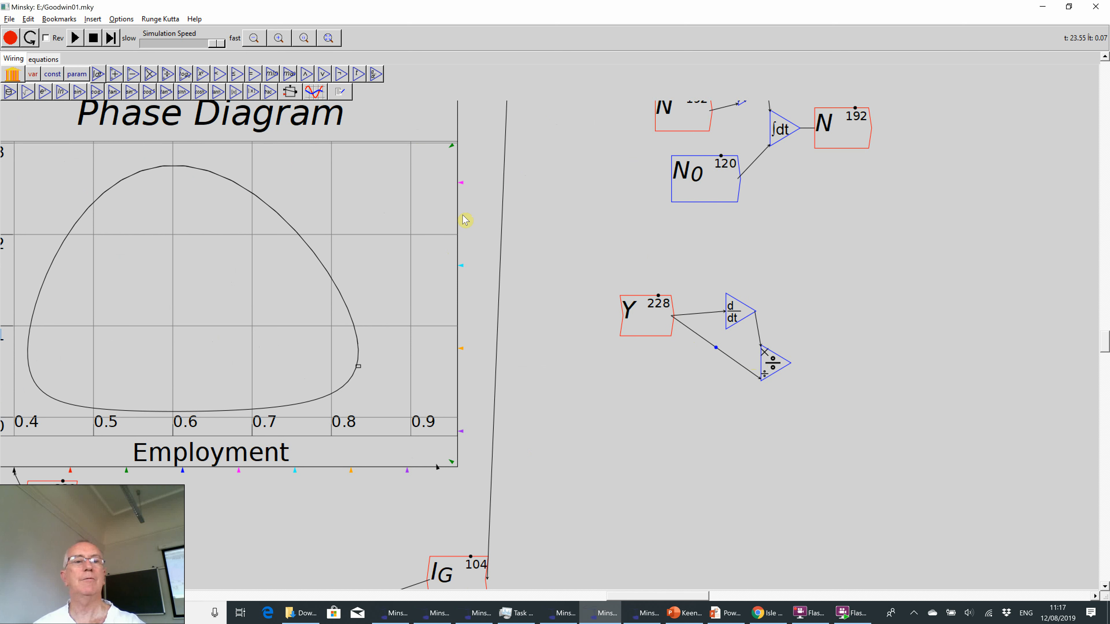
{"action": "left_click", "coordinate": [34, 77]}
{"action": "left_click", "coordinate": [28, 129]}
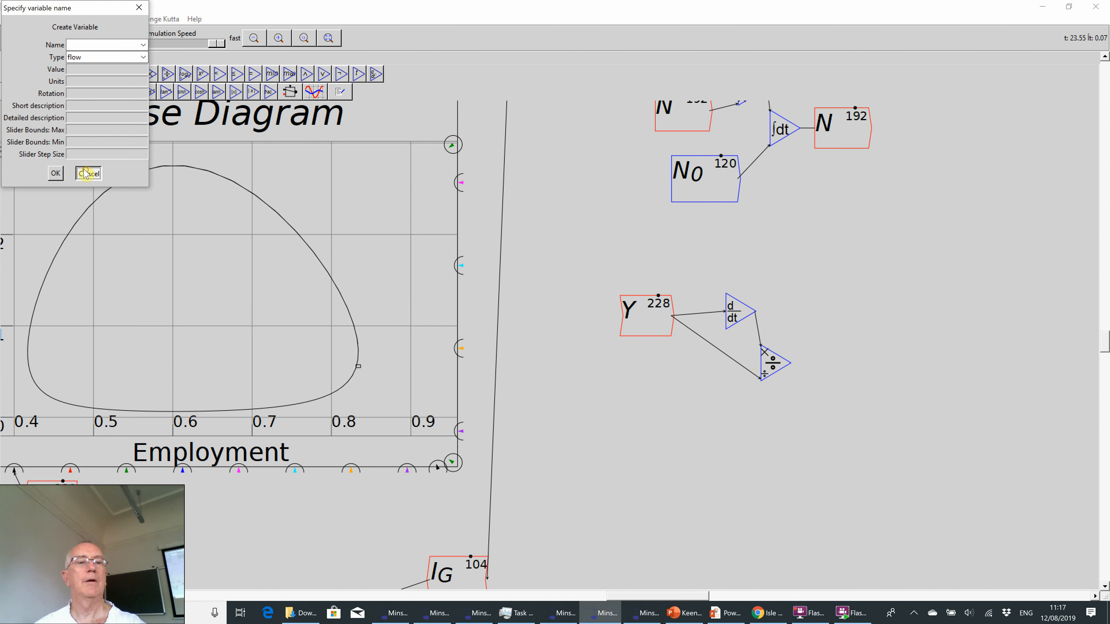
{"action": "left_click", "coordinate": [87, 173]}
{"action": "left_click", "coordinate": [34, 75]}
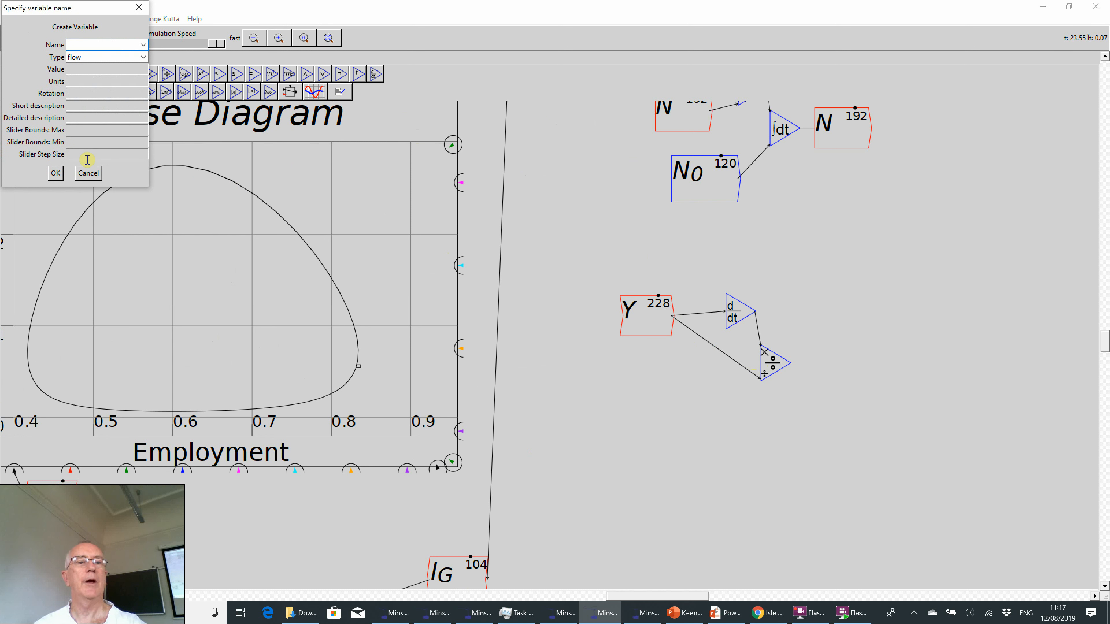
{"action": "left_click", "coordinate": [89, 174]}
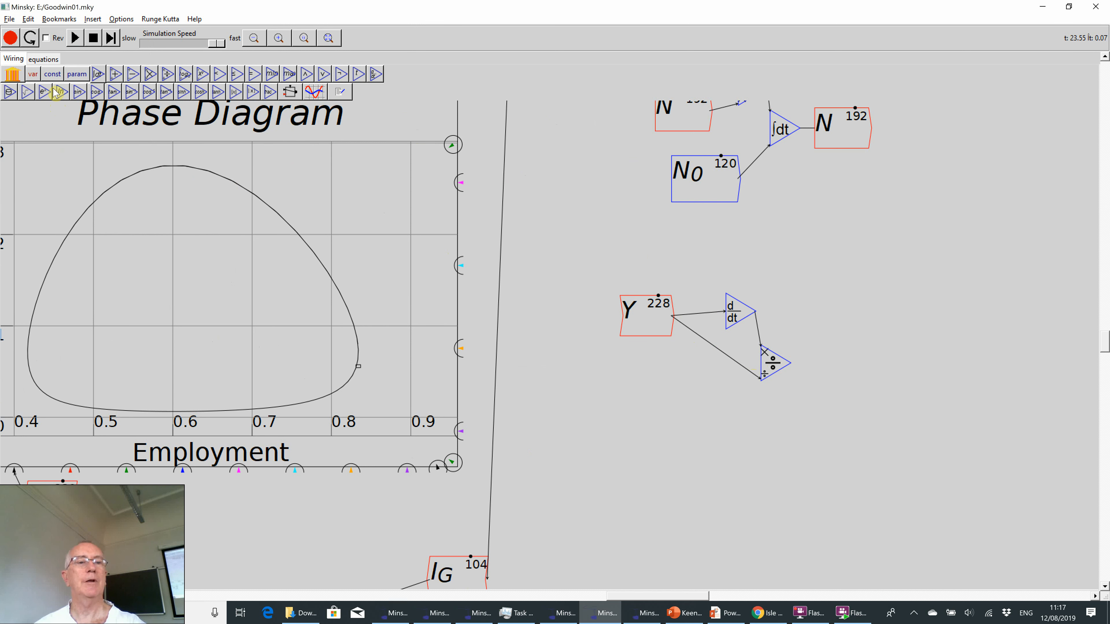
Step: Create a parameter named % with value 100 and slider maximum and minimum 100, and wire it into the divide operator's numerator
{"action": "left_click", "coordinate": [72, 78]}
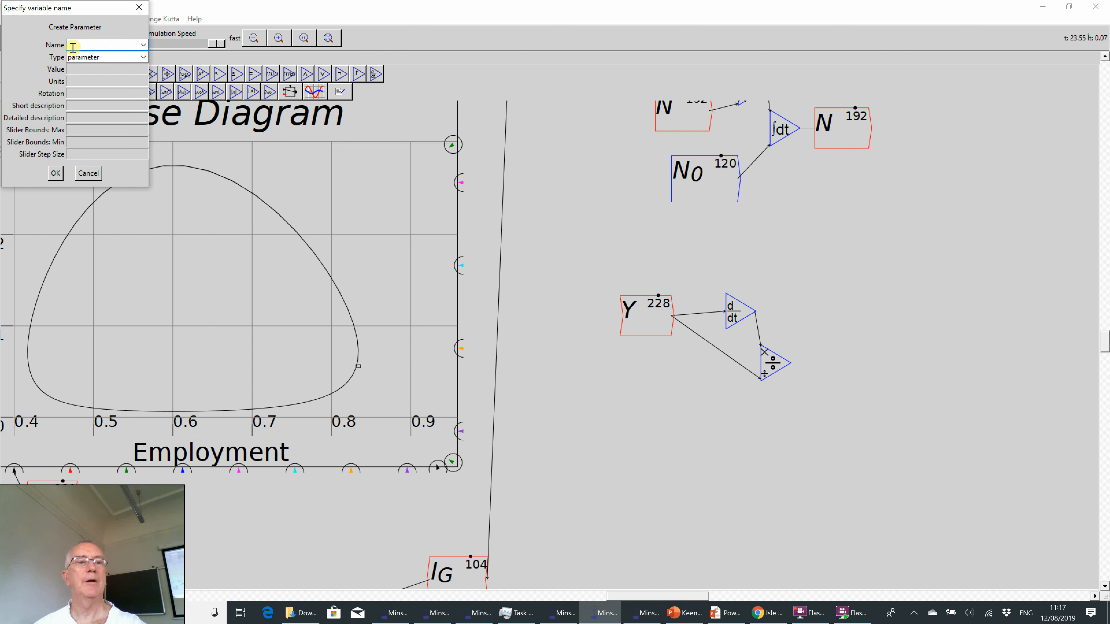
{"action": "type", "text": "%"}
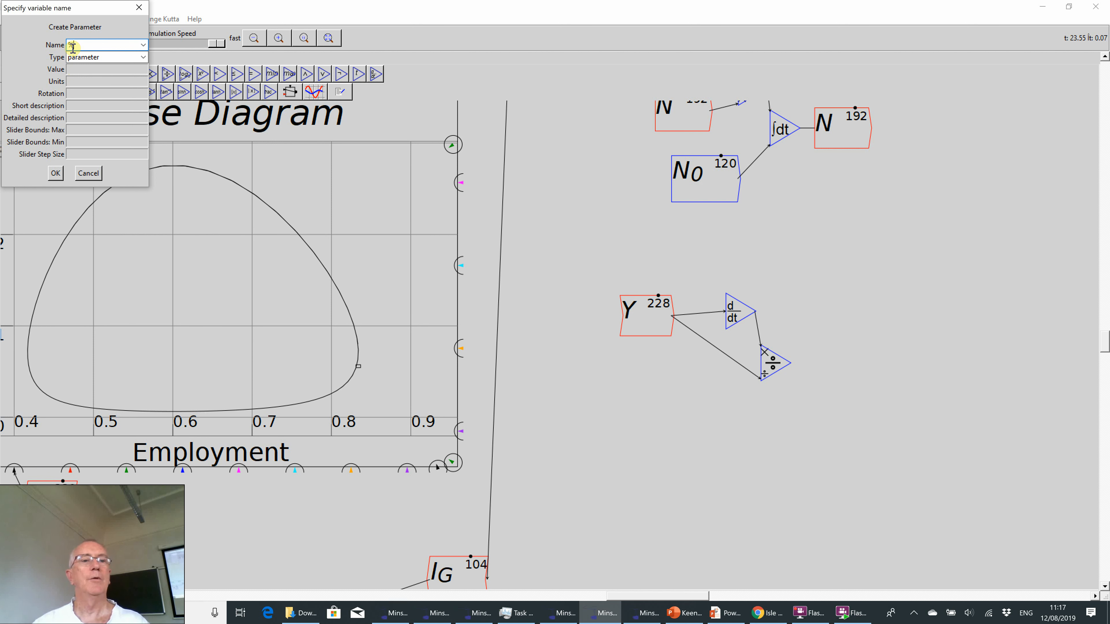
{"action": "left_click", "coordinate": [101, 70]}
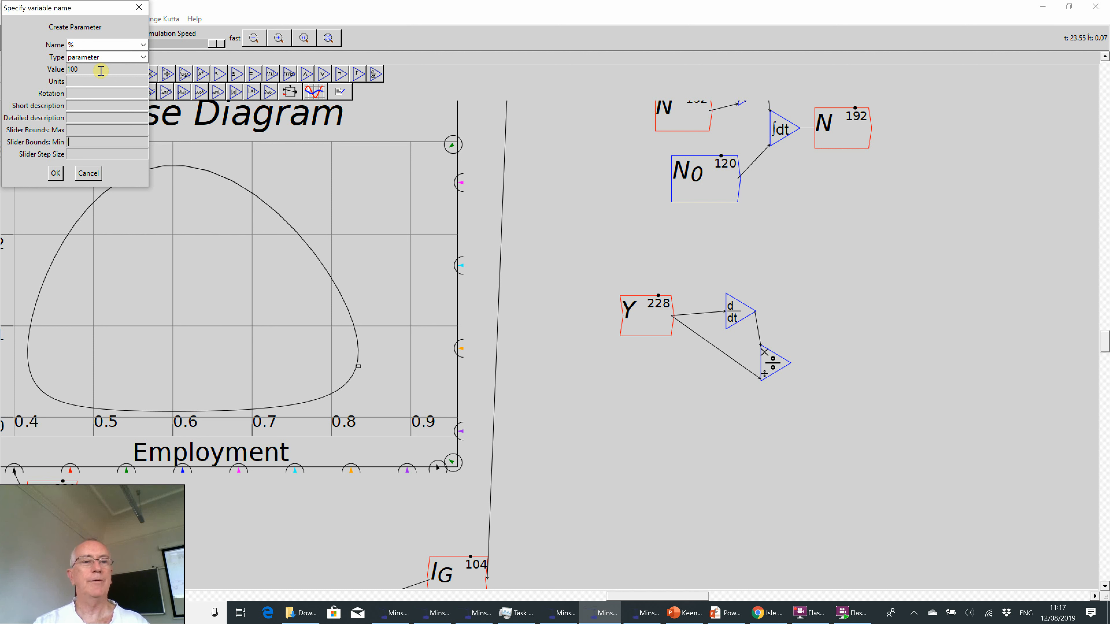
{"action": "type", "text": "100"}
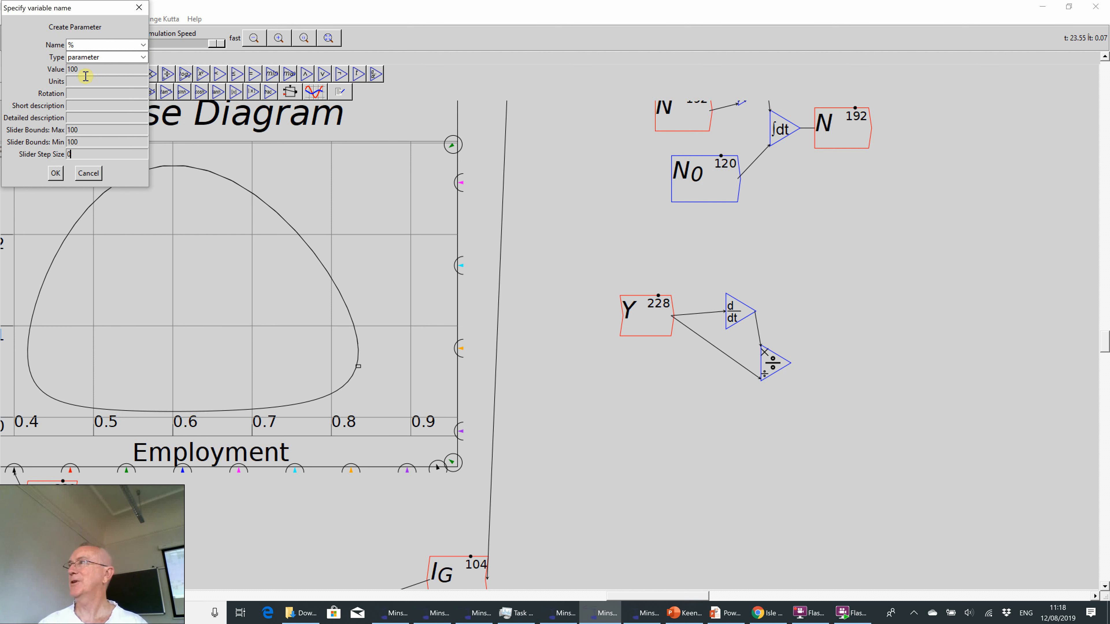
{"action": "left_click", "coordinate": [61, 174]}
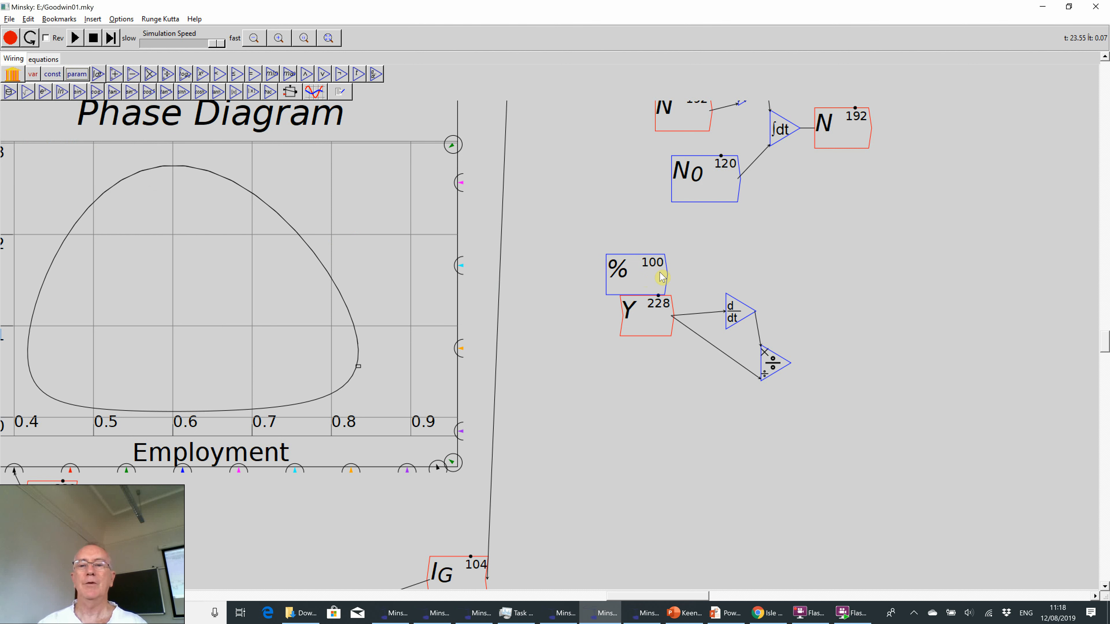
{"action": "left_click", "coordinate": [715, 278]}
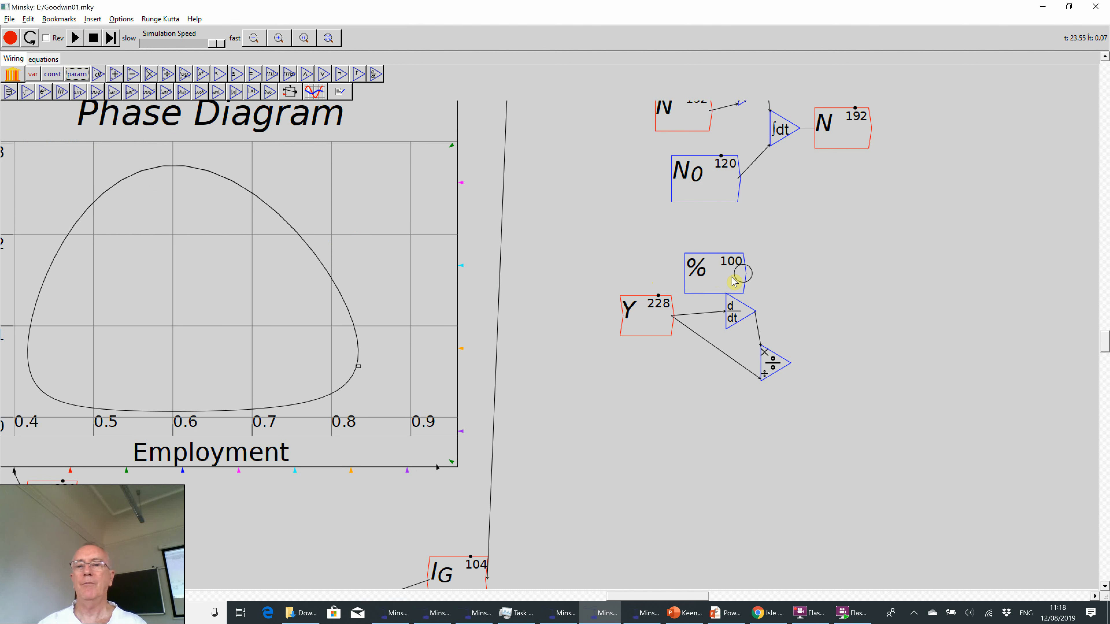
{"action": "left_click_drag", "start_coordinate": [746, 273], "coordinate": [715, 327]}
{"action": "left_click_drag", "start_coordinate": [771, 369], "coordinate": [772, 345]}
Step: Create a flow variable g_r at the divide operator's output and wire the quotient into it
{"action": "type", "text": "g"}
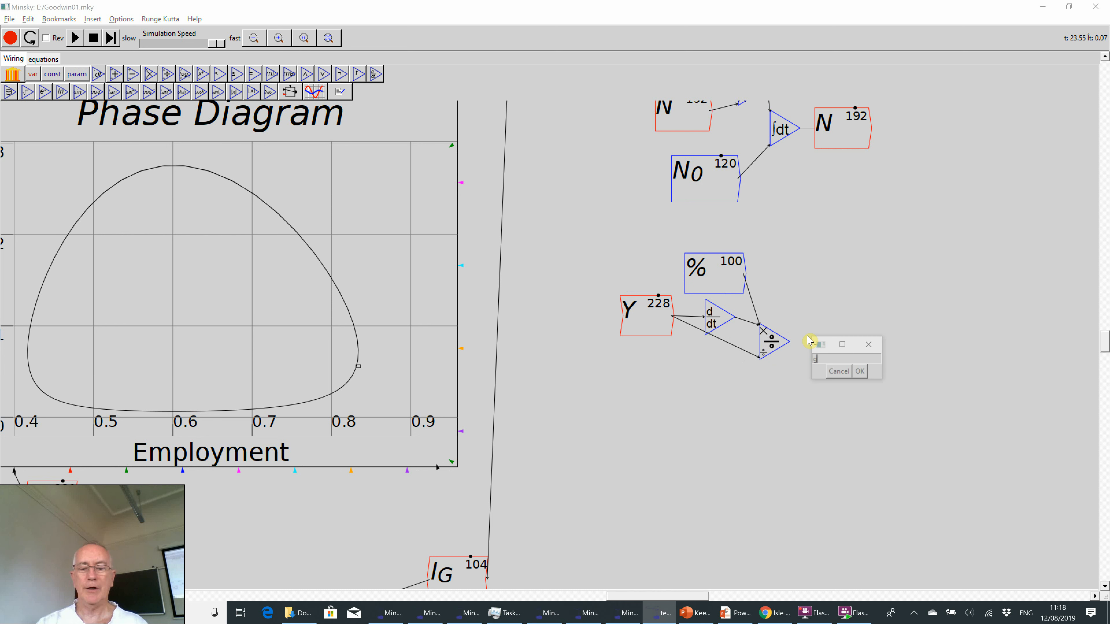
{"action": "type", "text": "_r"}
{"action": "key", "text": "Return"}
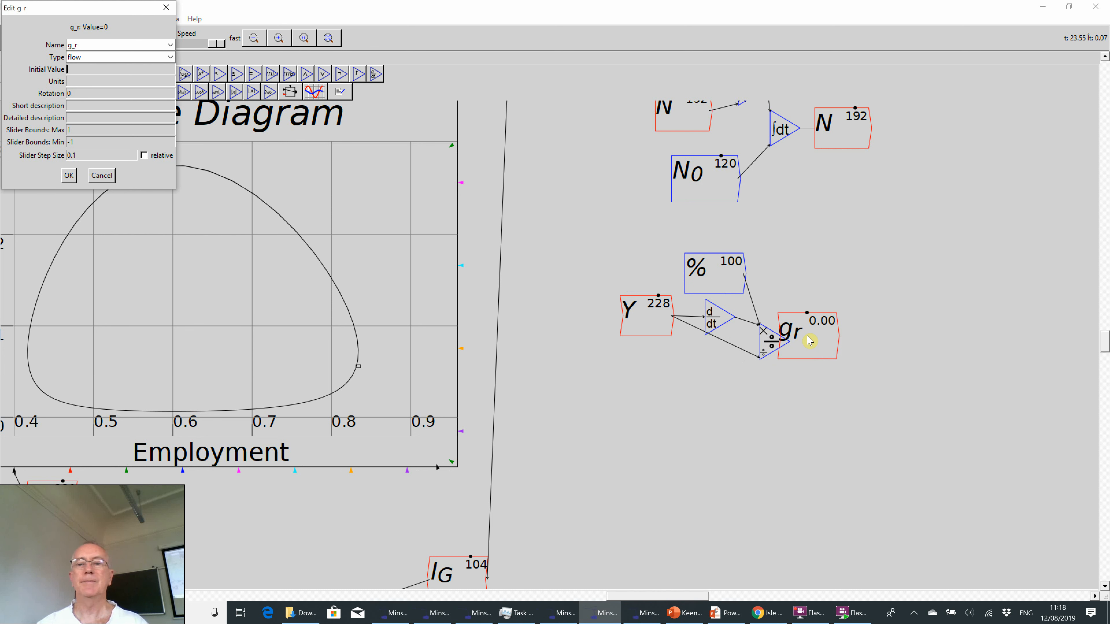
{"action": "key", "text": "Return"}
{"action": "left_click", "coordinate": [843, 340]}
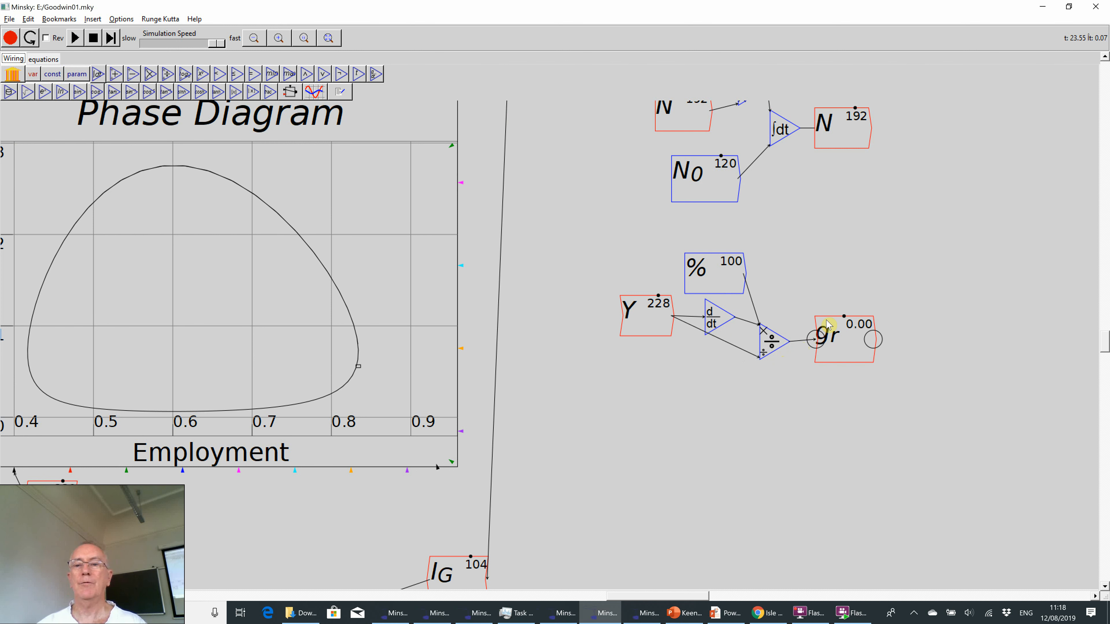
Step: Place a copy of g_r below the growth rate equation and wire it into a new plot beside it
{"action": "right_click", "coordinate": [840, 335]}
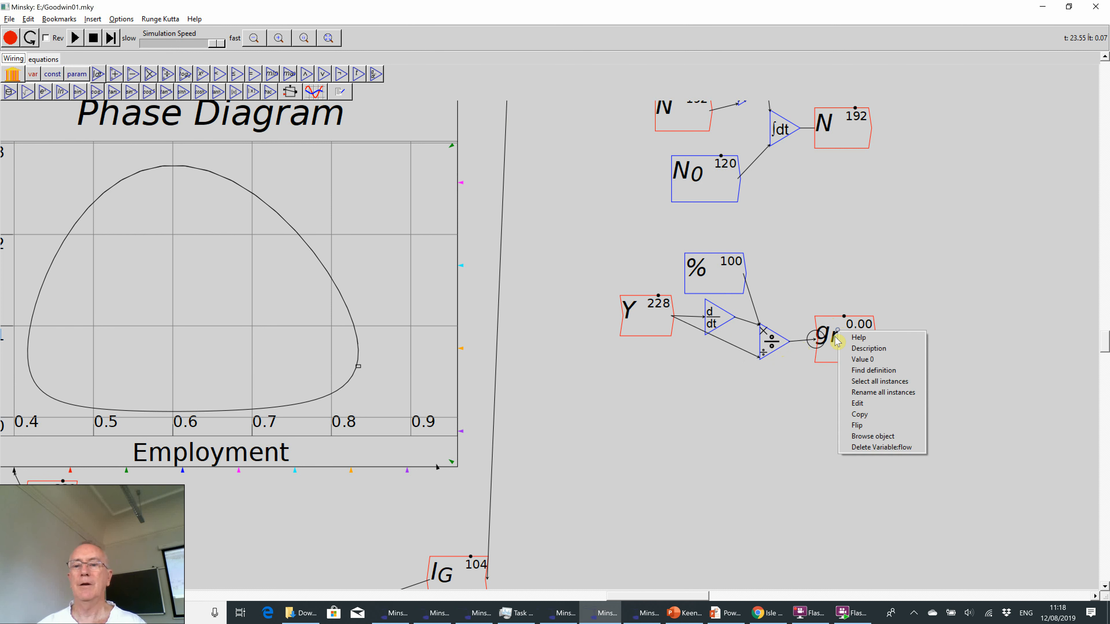
{"action": "left_click", "coordinate": [859, 413]}
{"action": "key", "text": "Escape"}
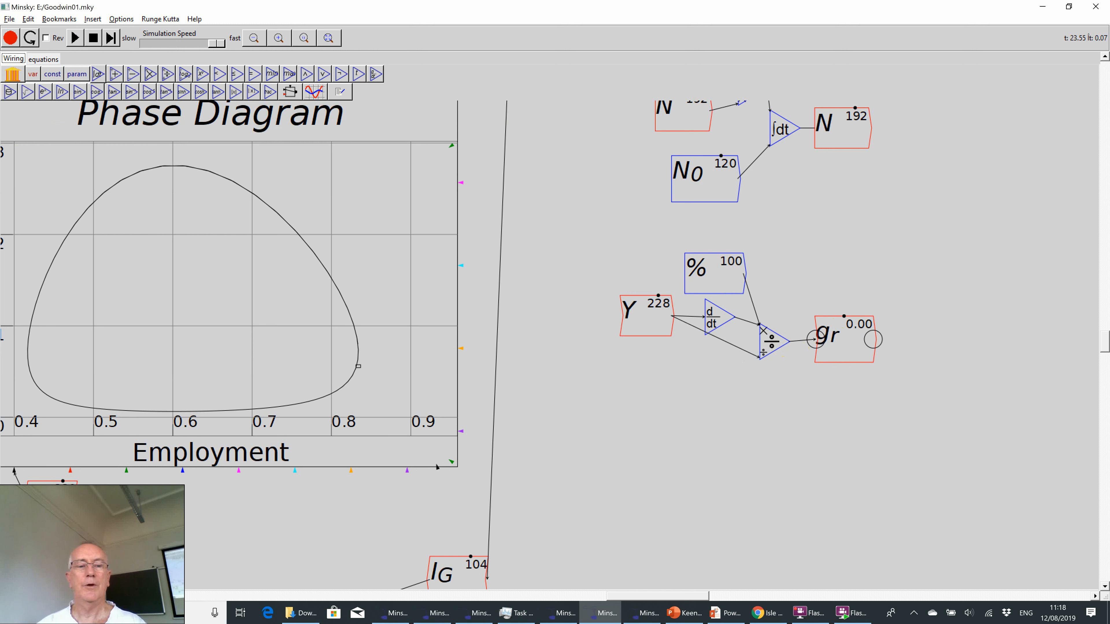
{"action": "left_click", "coordinate": [307, 37]}
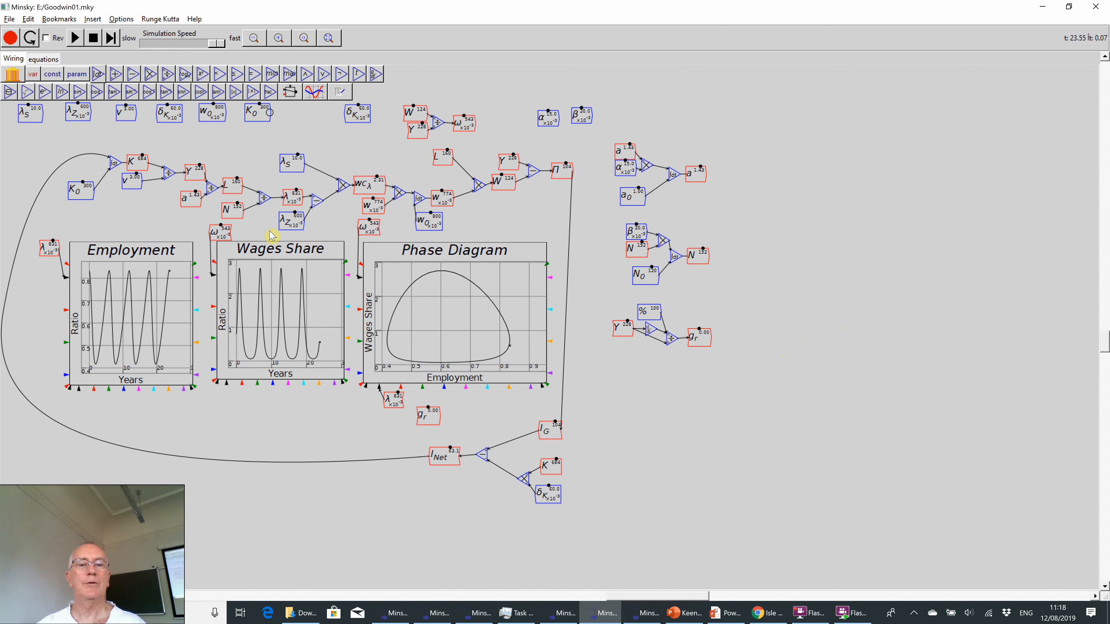
{"action": "left_click_drag", "start_coordinate": [426, 416], "coordinate": [513, 401]}
{"action": "left_click_drag", "start_coordinate": [580, 370], "coordinate": [592, 379]}
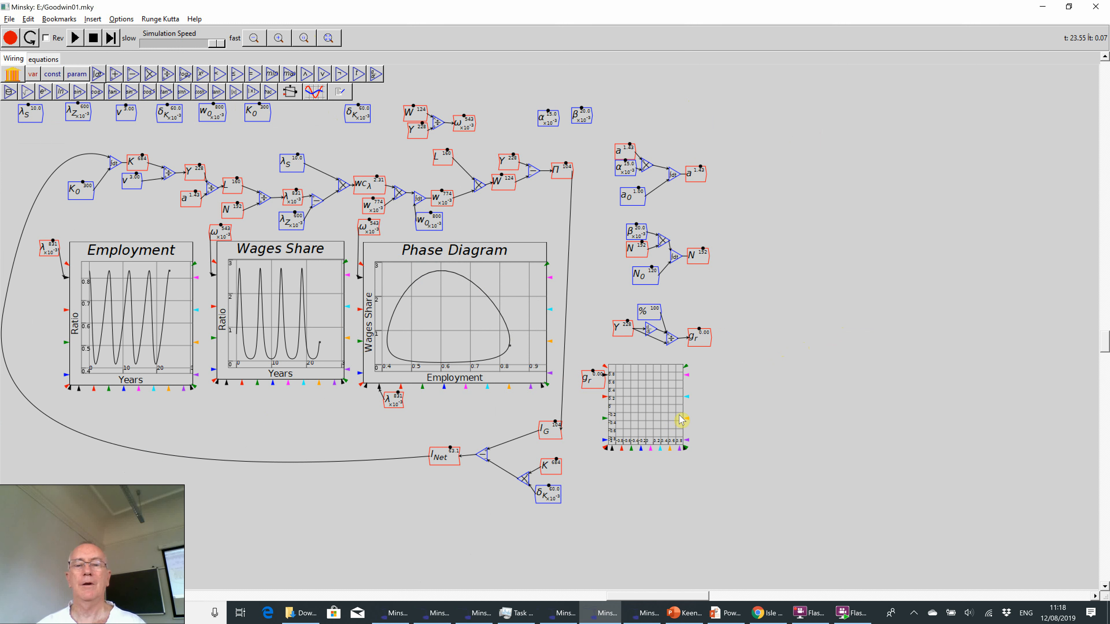
{"action": "left_click", "coordinate": [679, 415]}
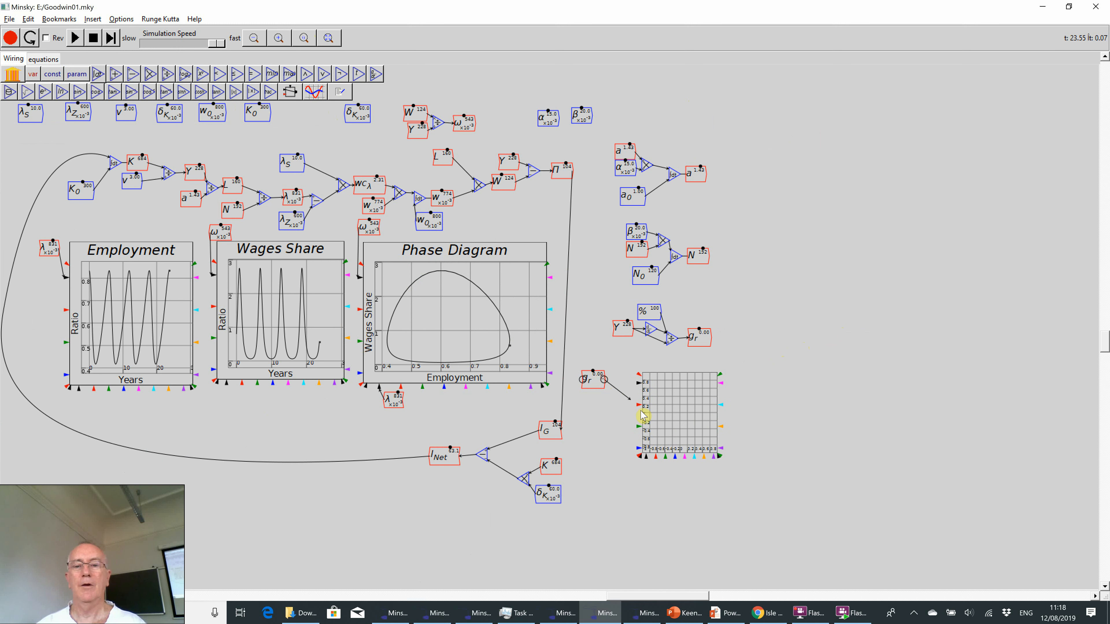
{"action": "left_click_drag", "start_coordinate": [642, 415], "coordinate": [640, 407]}
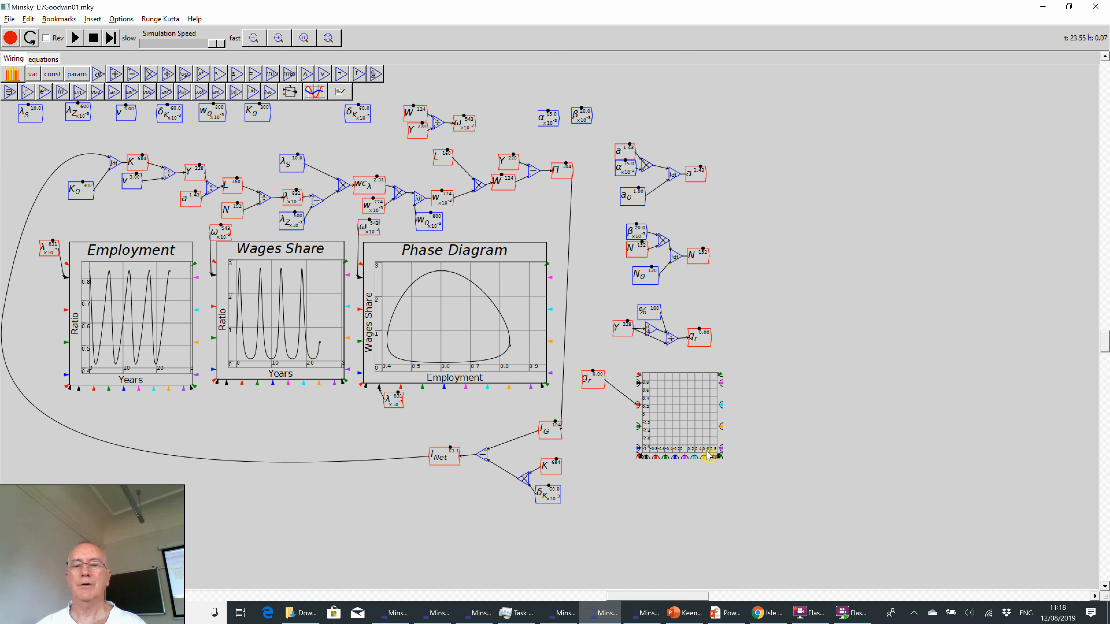
Step: Enlarge the new growth rate plot and align the g_r copy with its vertical-axis input
{"action": "right_click", "coordinate": [696, 436]}
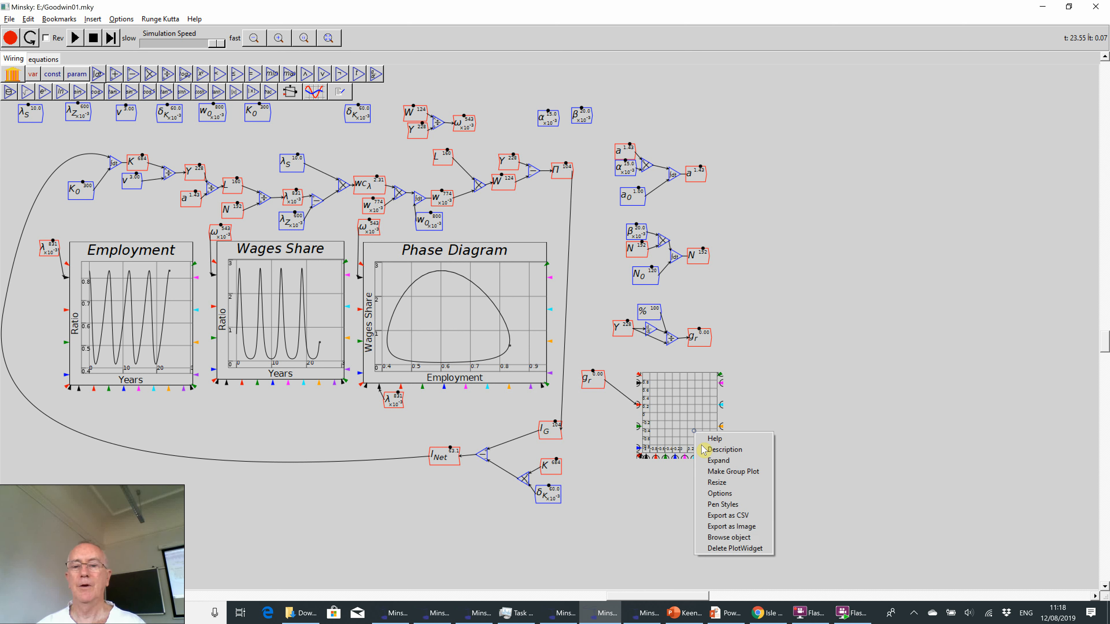
{"action": "left_click", "coordinate": [718, 483]}
{"action": "left_click", "coordinate": [768, 497]}
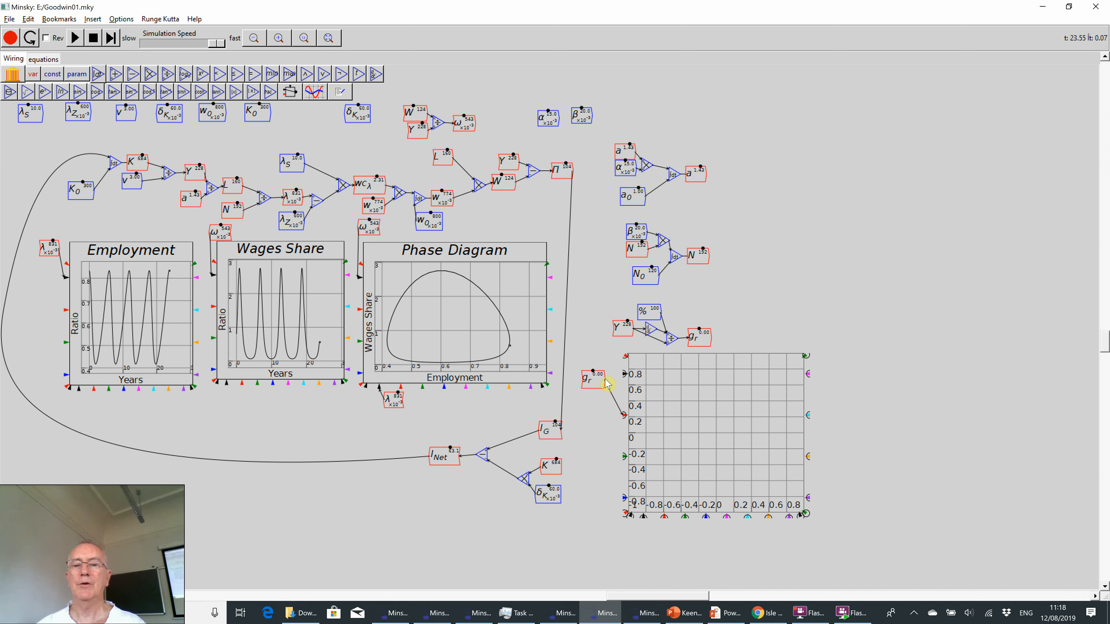
{"action": "left_click_drag", "start_coordinate": [595, 382], "coordinate": [594, 418]}
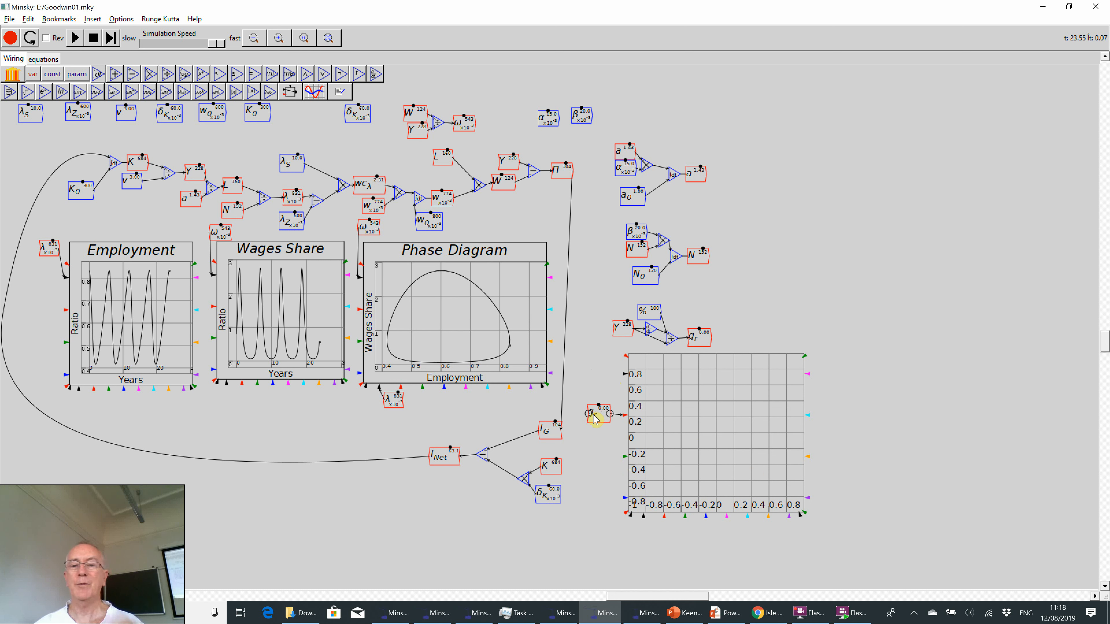
{"action": "right_click", "coordinate": [672, 438]}
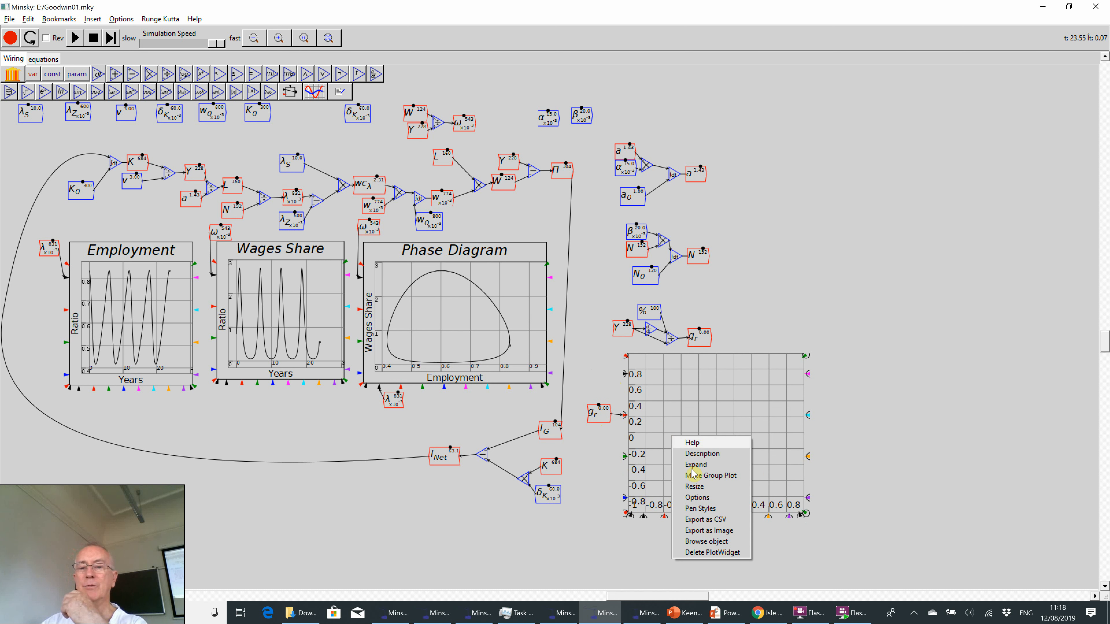
{"action": "left_click", "coordinate": [713, 486]}
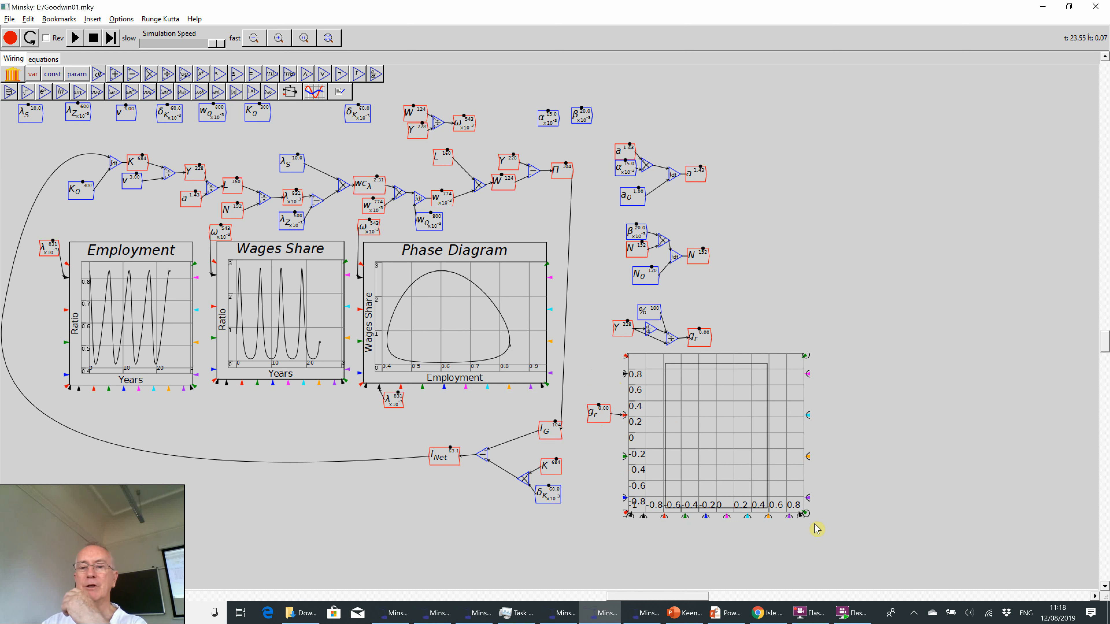
{"action": "left_click", "coordinate": [825, 537]}
{"action": "left_click_drag", "start_coordinate": [770, 491], "coordinate": [800, 512]}
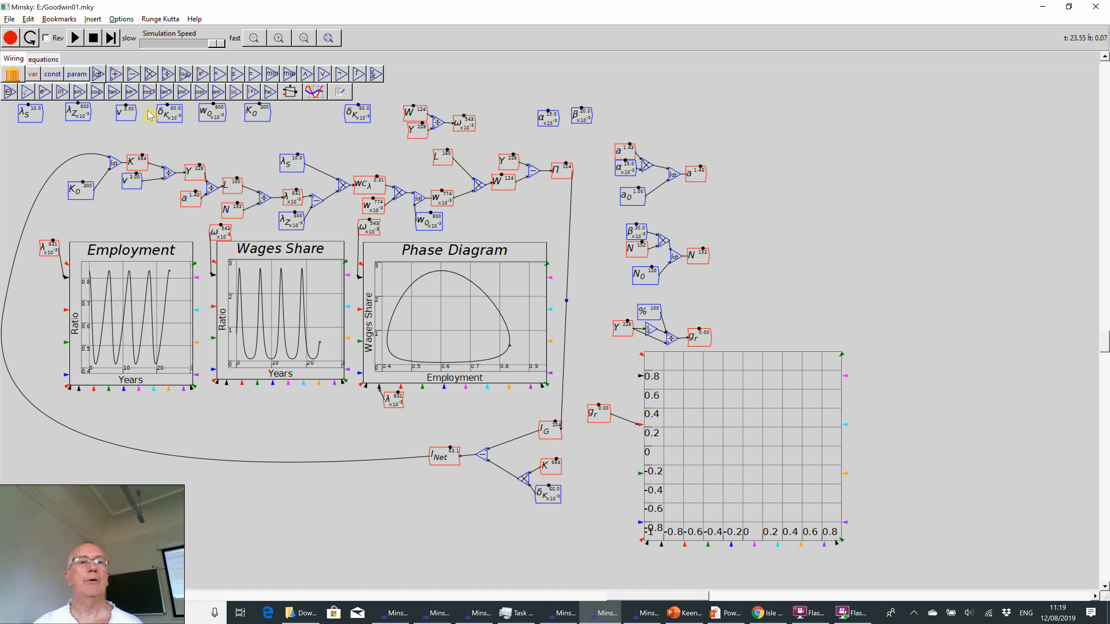
Step: Run the simulation to plot the growth rate over several cycles, and pause it
{"action": "left_click", "coordinate": [79, 43]}
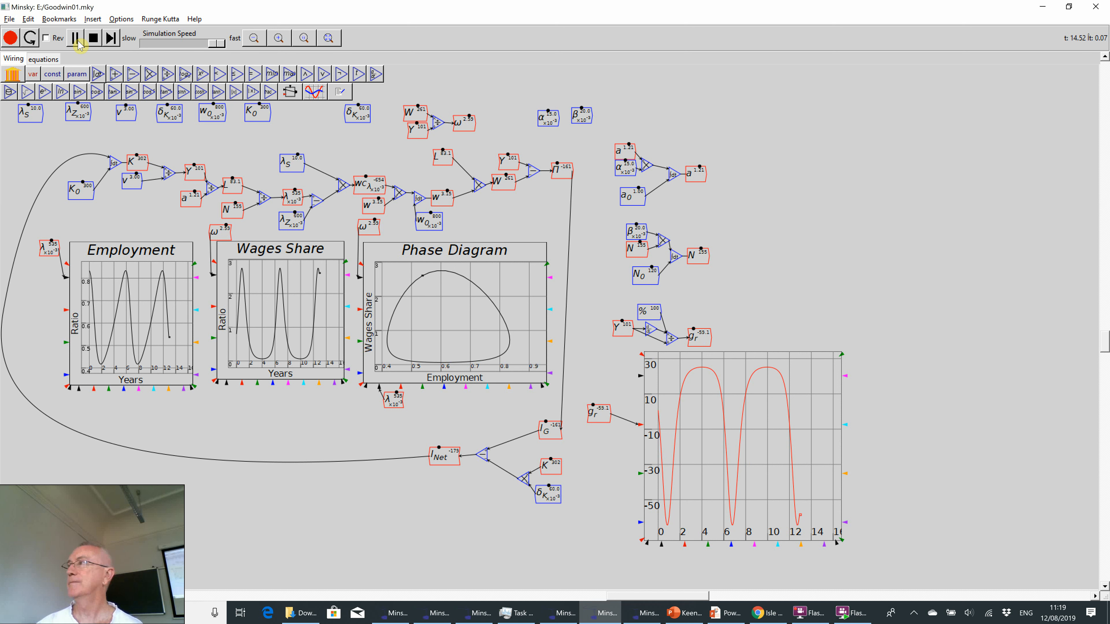
{"action": "left_click", "coordinate": [79, 45]}
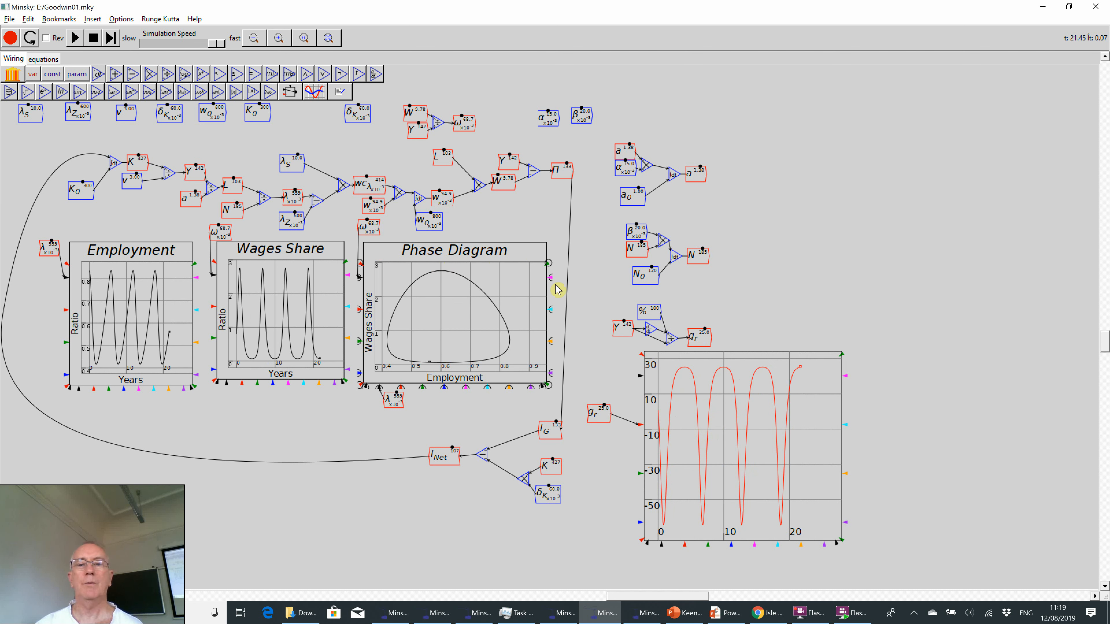
Step: Place a copy of Y to the right of the productivity and population equations and wire it into a new plot beside it
{"action": "right_click", "coordinate": [621, 332]}
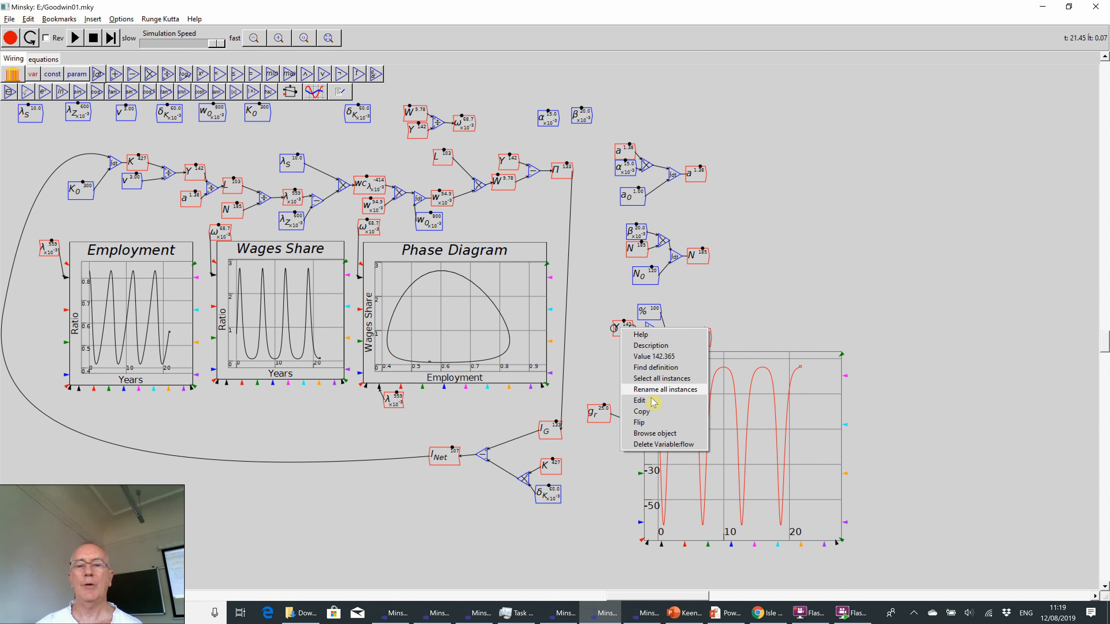
{"action": "left_click", "coordinate": [646, 412]}
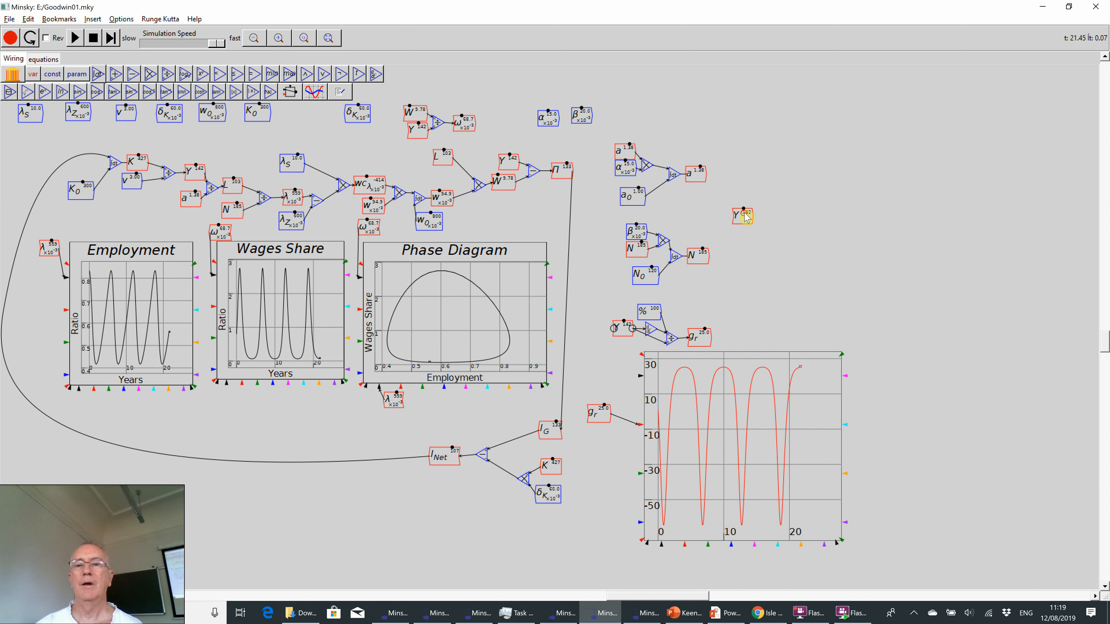
{"action": "left_click", "coordinate": [744, 215]}
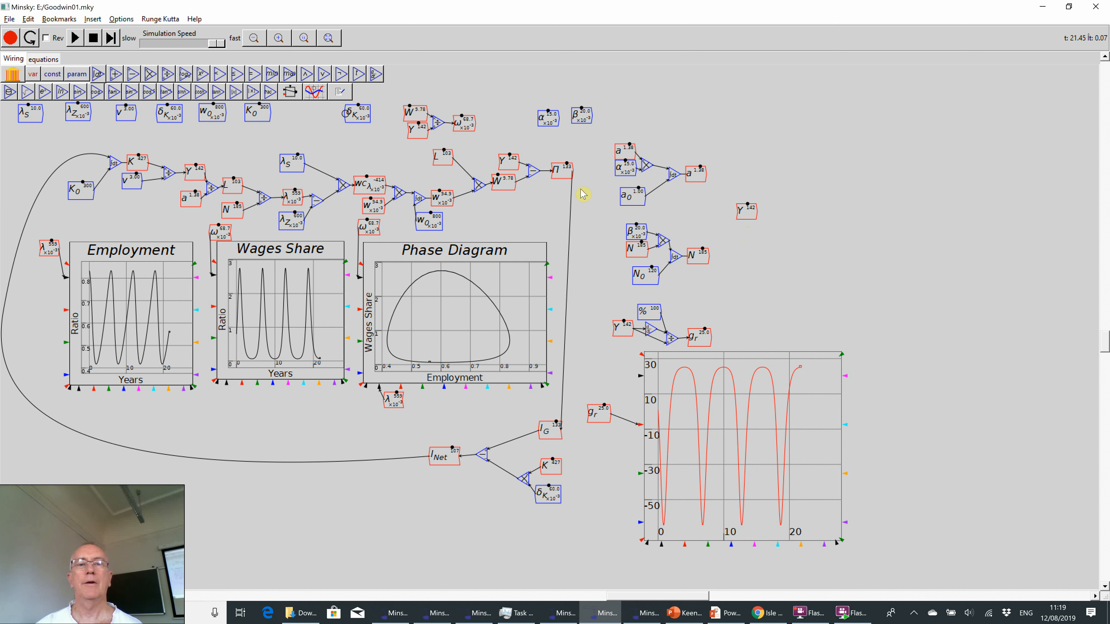
{"action": "left_click", "coordinate": [860, 263]}
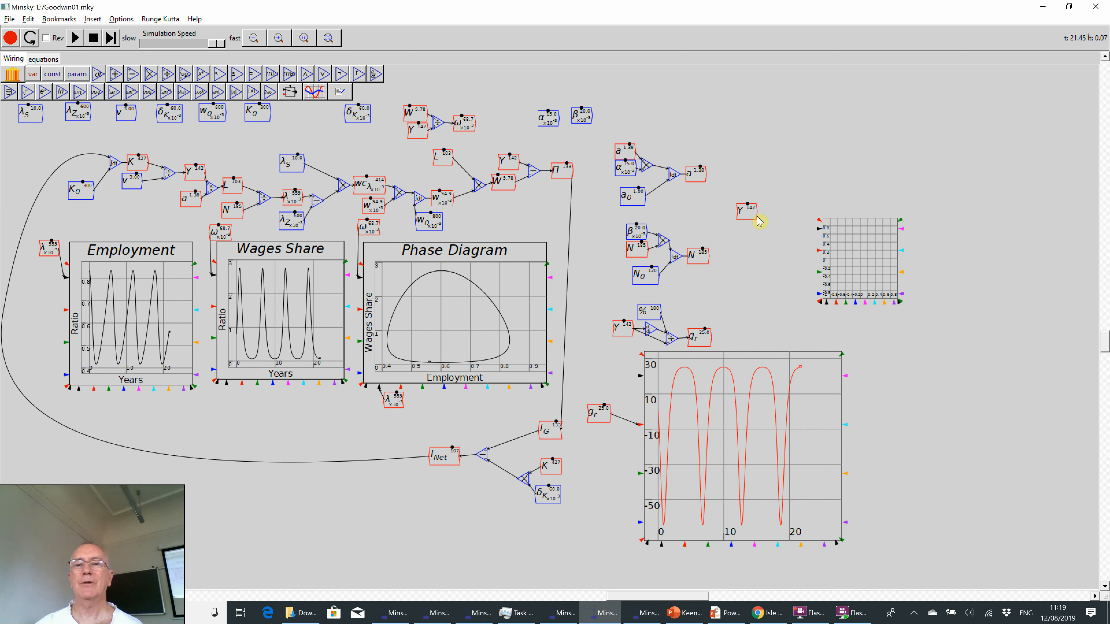
{"action": "left_click_drag", "start_coordinate": [814, 240], "coordinate": [815, 239]}
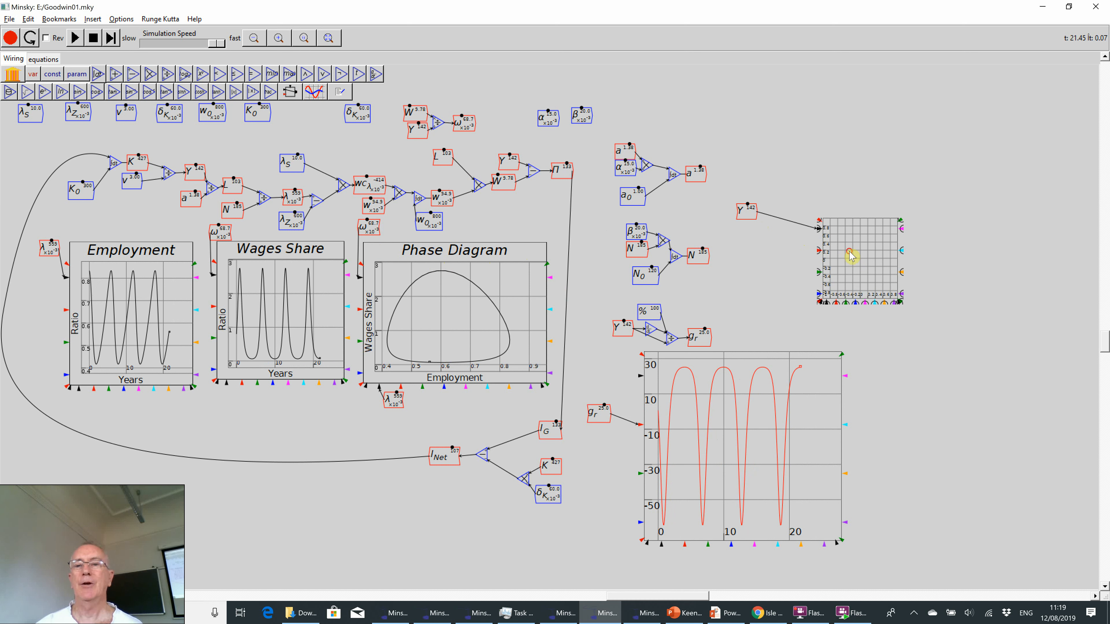
Step: Title the new output plot GDP and label its axes Years and Widgets/Year
{"action": "right_click", "coordinate": [826, 236]}
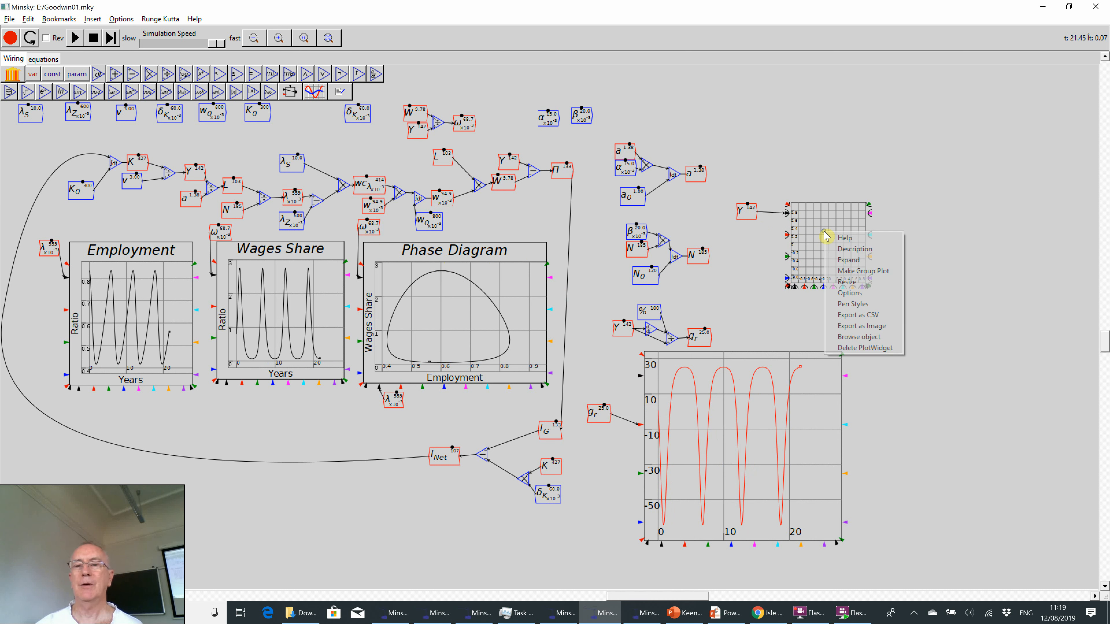
{"action": "left_click", "coordinate": [850, 294]}
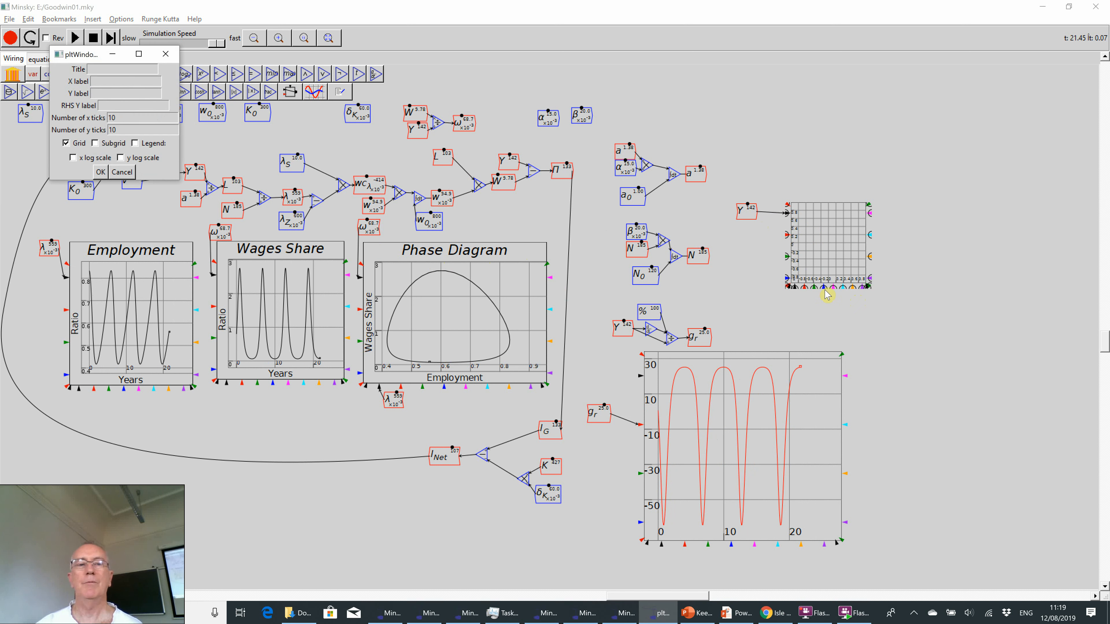
{"action": "left_click", "coordinate": [111, 65]}
{"action": "type", "text": "GDP"}
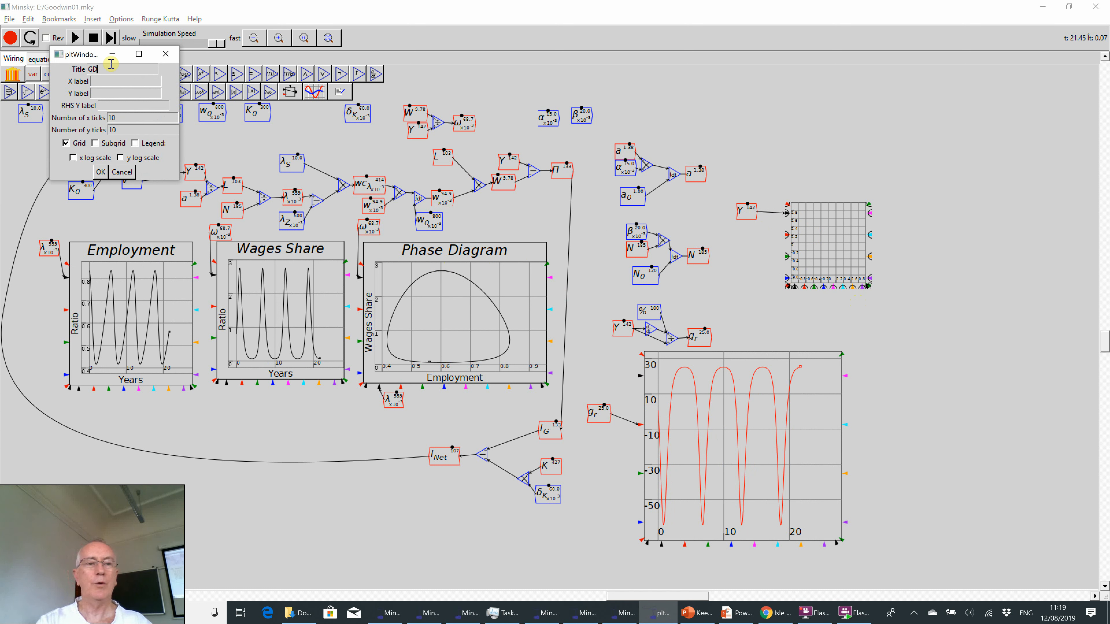
{"action": "left_click", "coordinate": [137, 80]}
{"action": "type", "text": "Years"}
{"action": "key", "text": "Tab"}
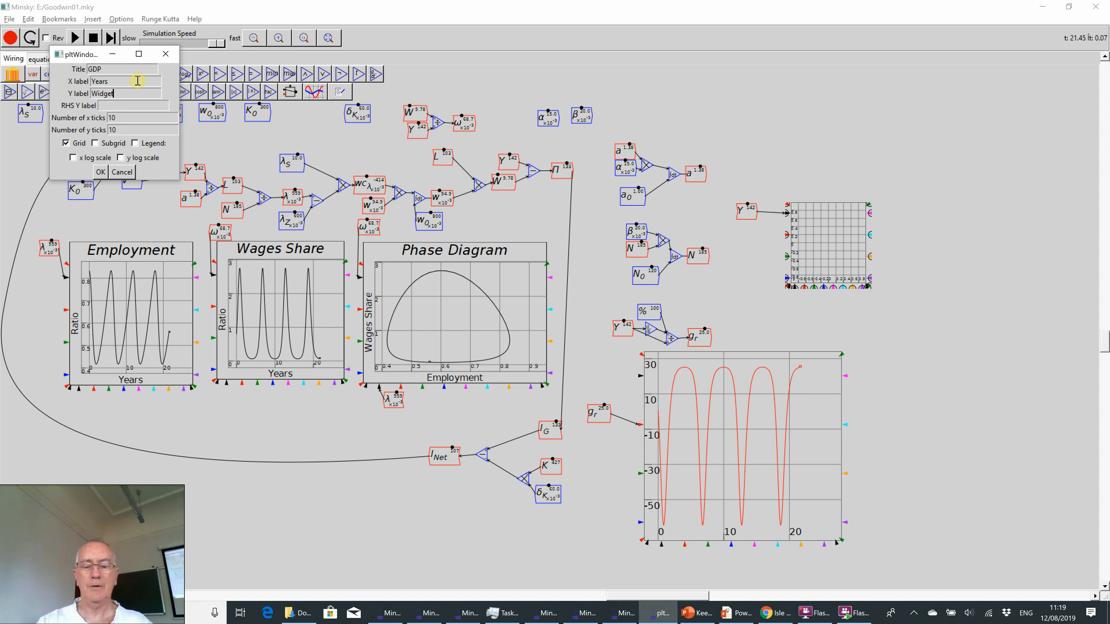
{"action": "type", "text": "Widgets/Year"}
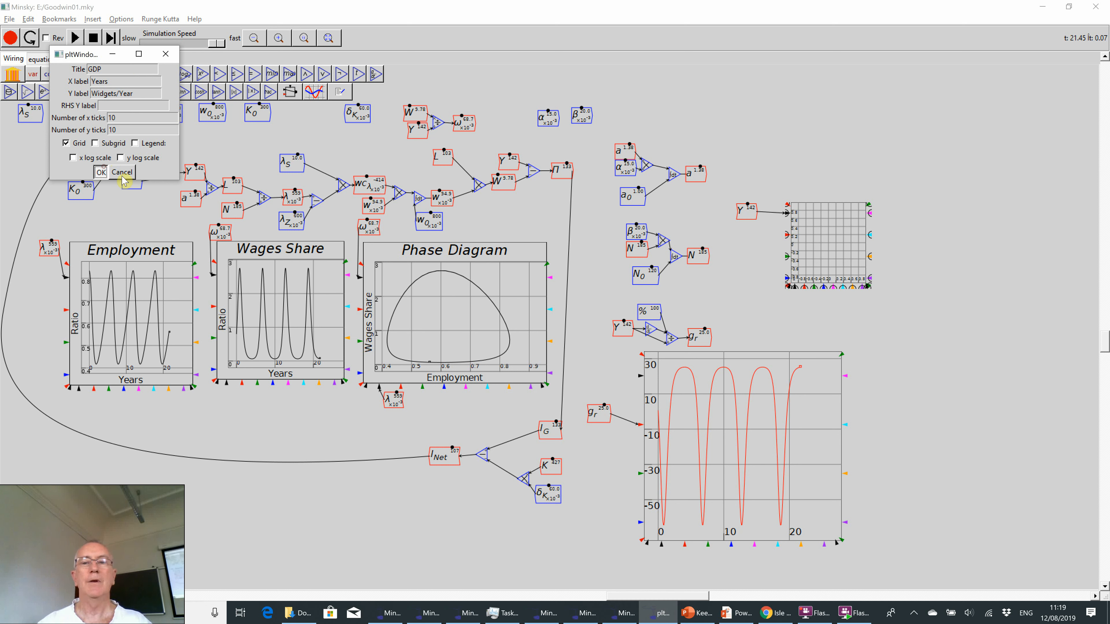
{"action": "key", "text": "Return"}
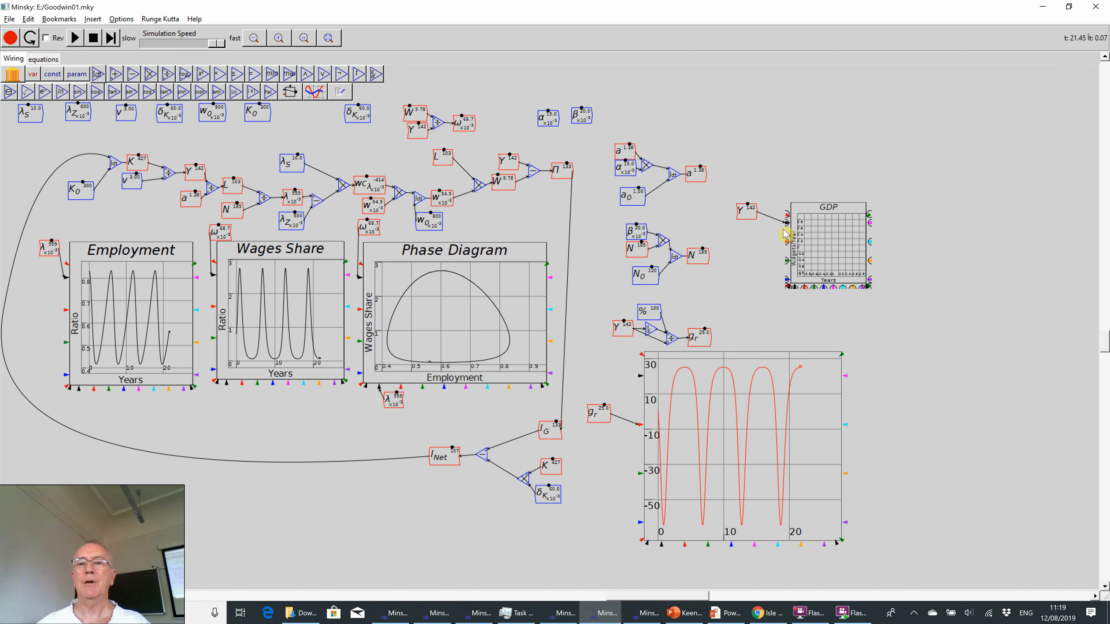
Step: Enlarge the GDP plot and align the Y copy with its vertical-axis input
{"action": "left_click_drag", "start_coordinate": [847, 238], "coordinate": [839, 231]}
{"action": "right_click", "coordinate": [840, 236]}
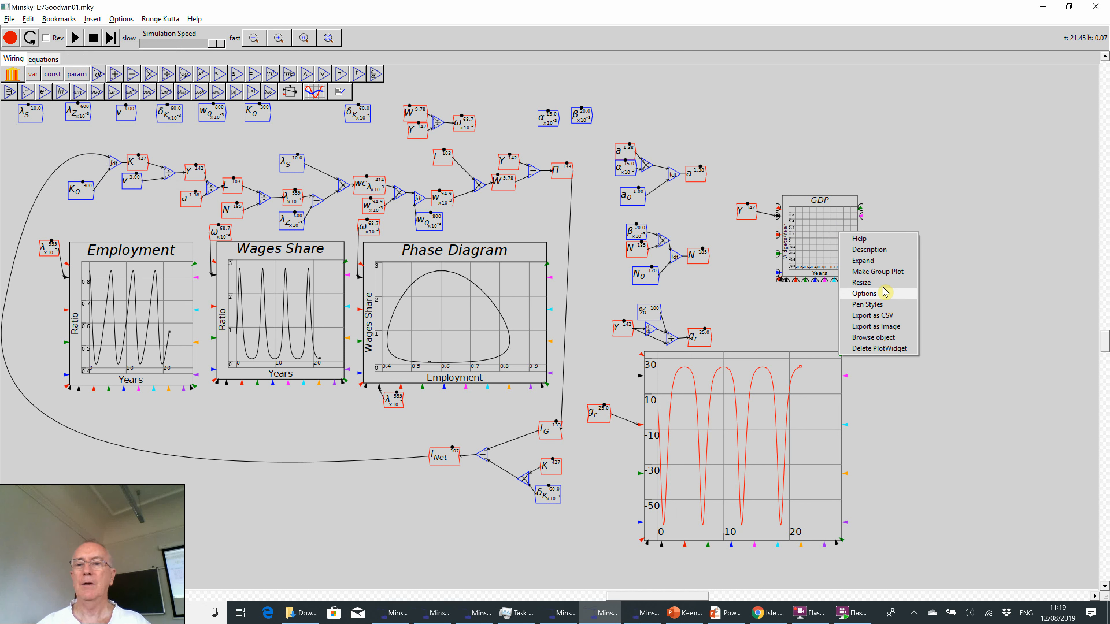
{"action": "left_click", "coordinate": [883, 289]}
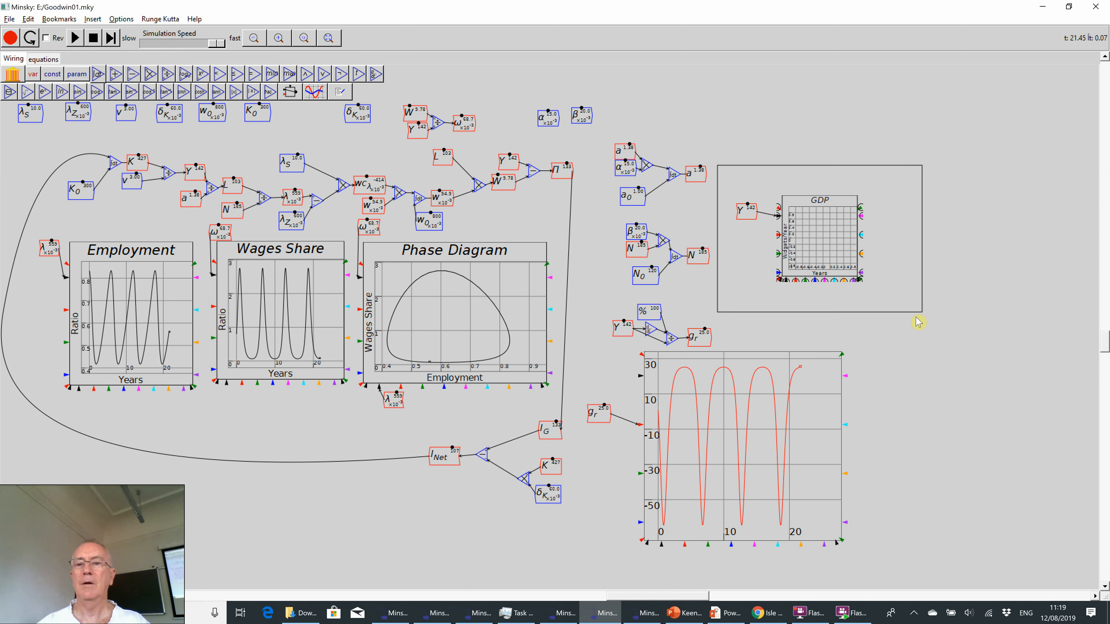
{"action": "left_click", "coordinate": [883, 308]}
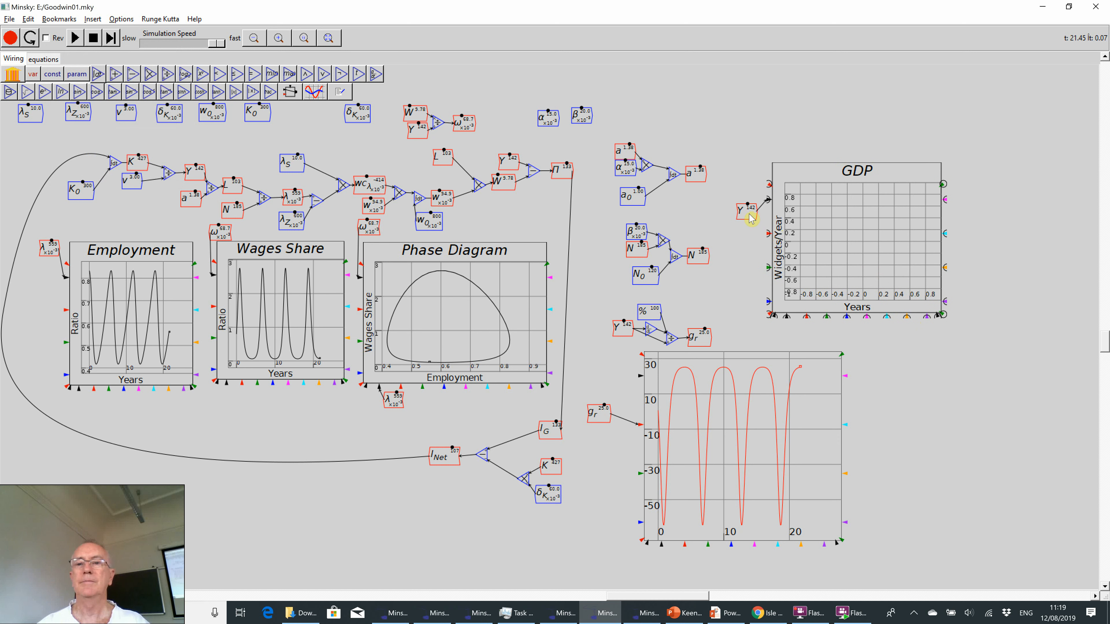
{"action": "left_click_drag", "start_coordinate": [751, 218], "coordinate": [736, 210]}
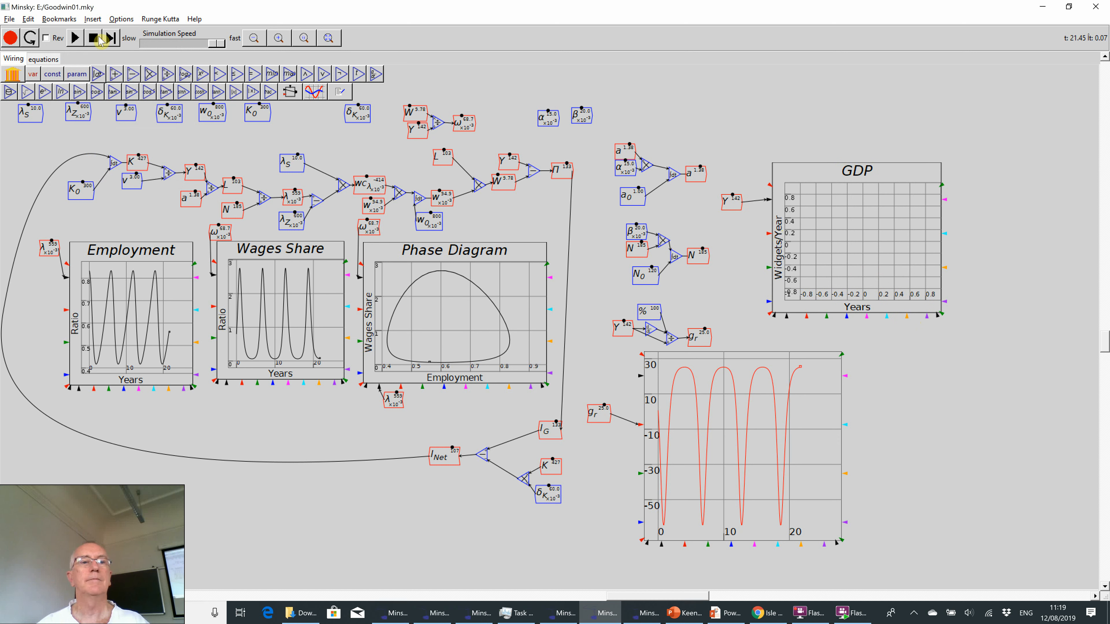
Step: Run the simulation to plot GDP over several growth cycles, and pause it
{"action": "left_click", "coordinate": [93, 39]}
{"action": "left_click", "coordinate": [76, 38]}
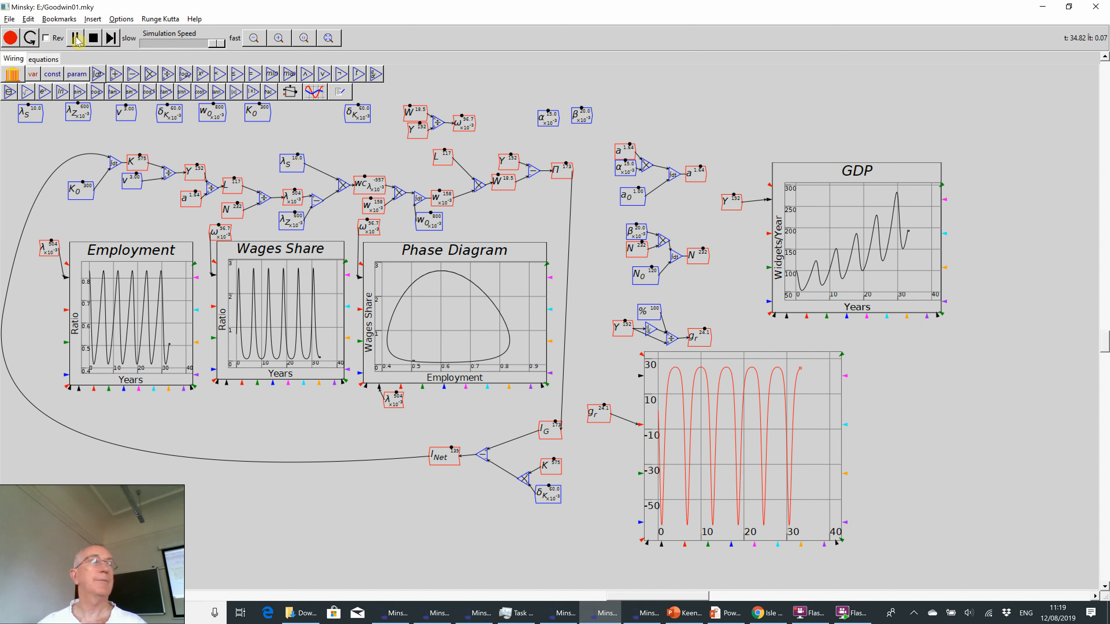
{"action": "left_click", "coordinate": [75, 38]}
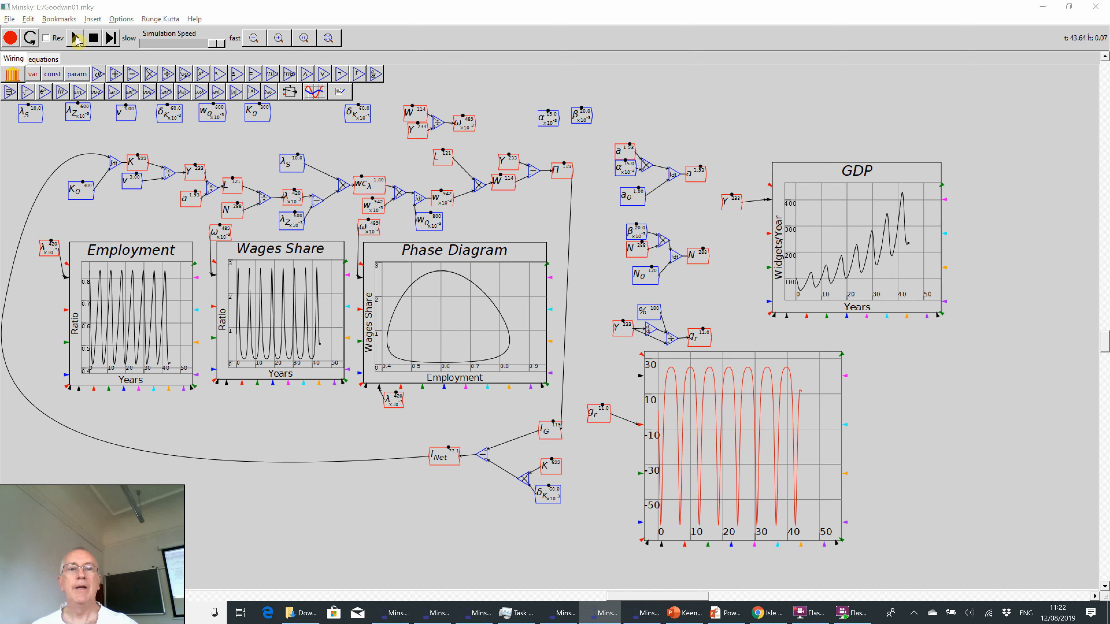
{"action": "key", "text": "alt+Tab"}
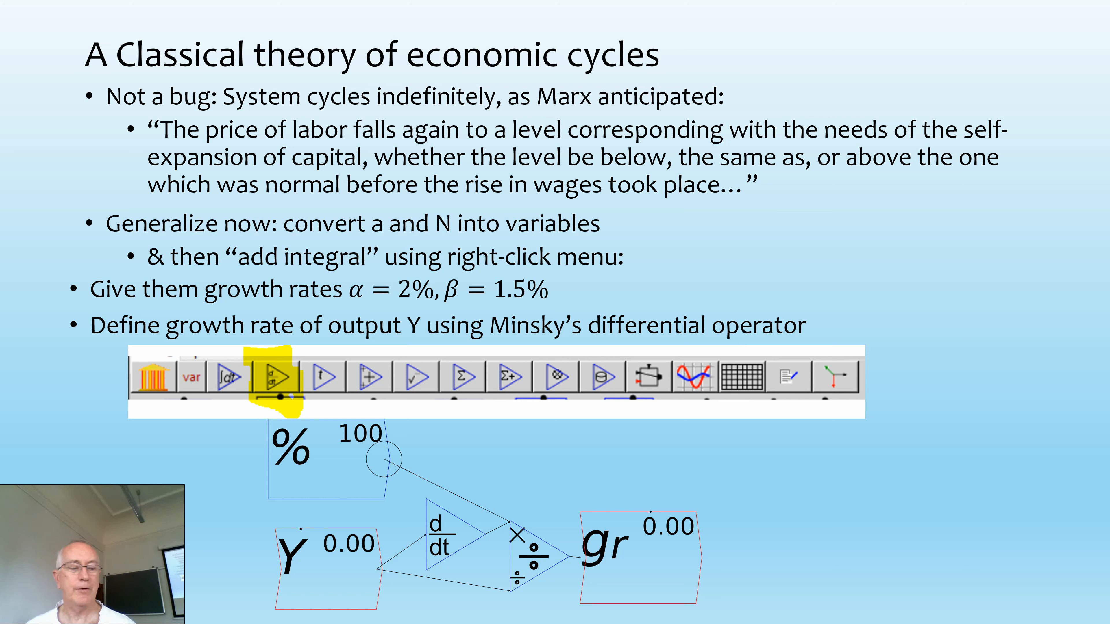
{"action": "key", "text": "Right"}
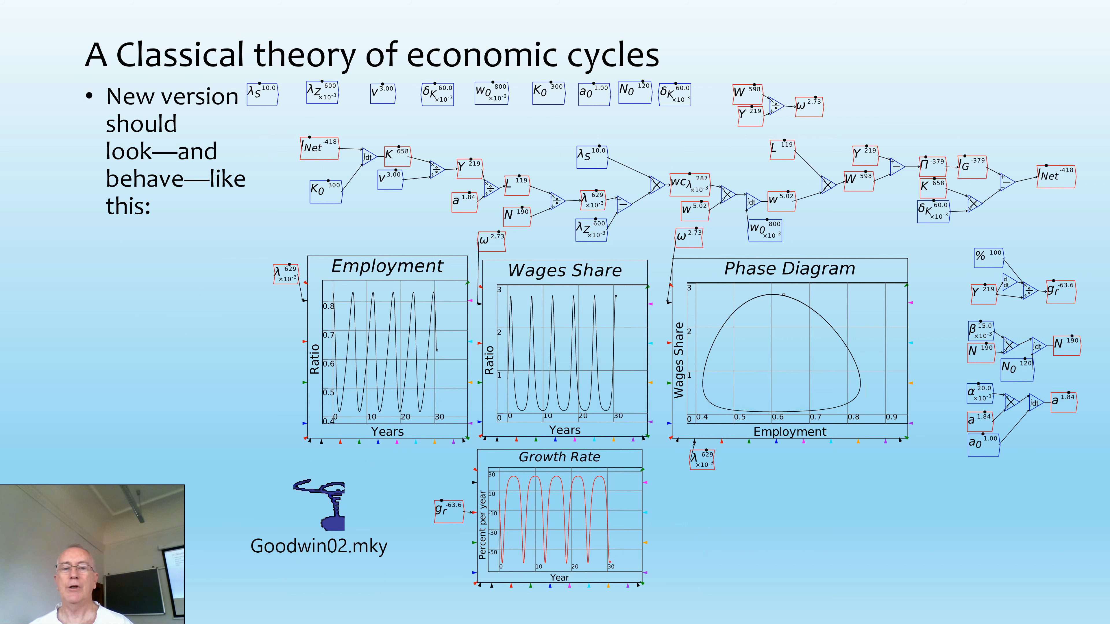
{"action": "key", "text": "Right"}
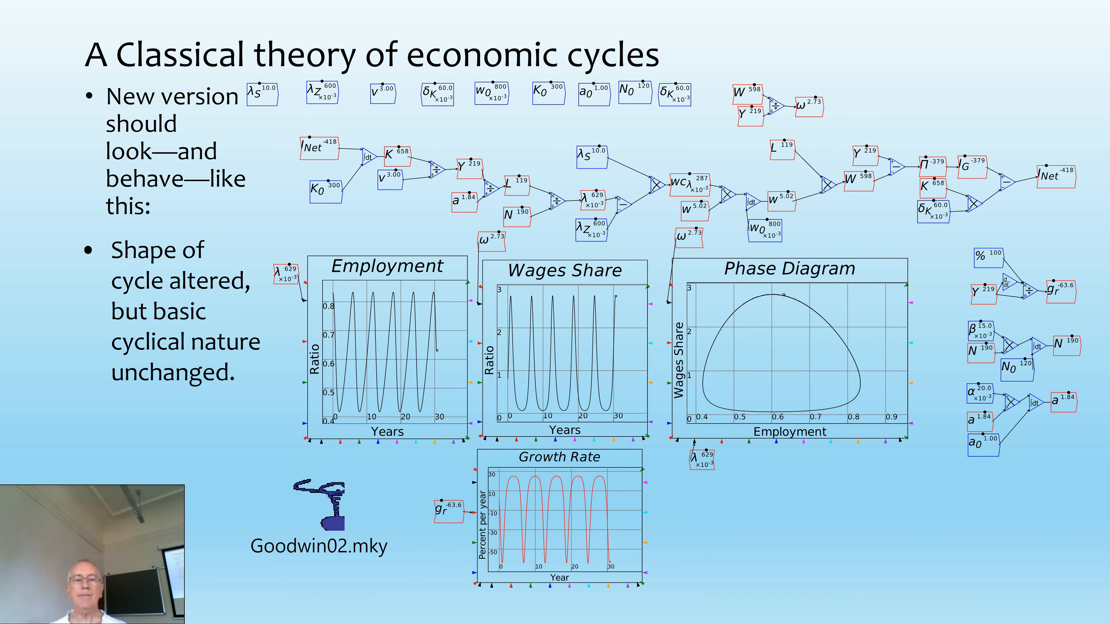
{"action": "key", "text": "Right"}
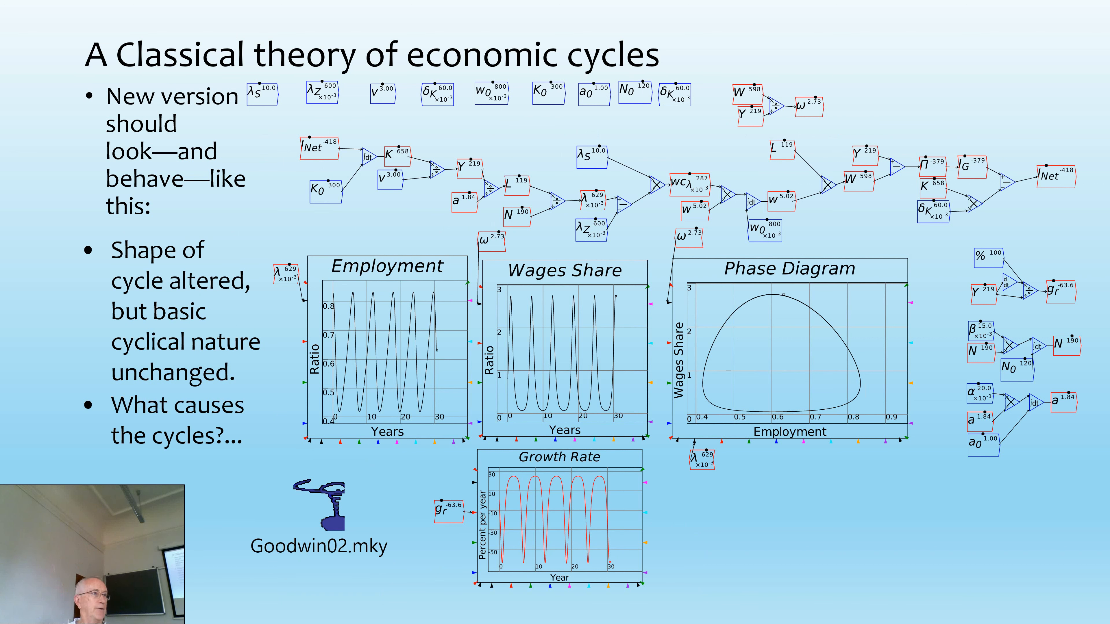
{"action": "key", "text": "Right"}
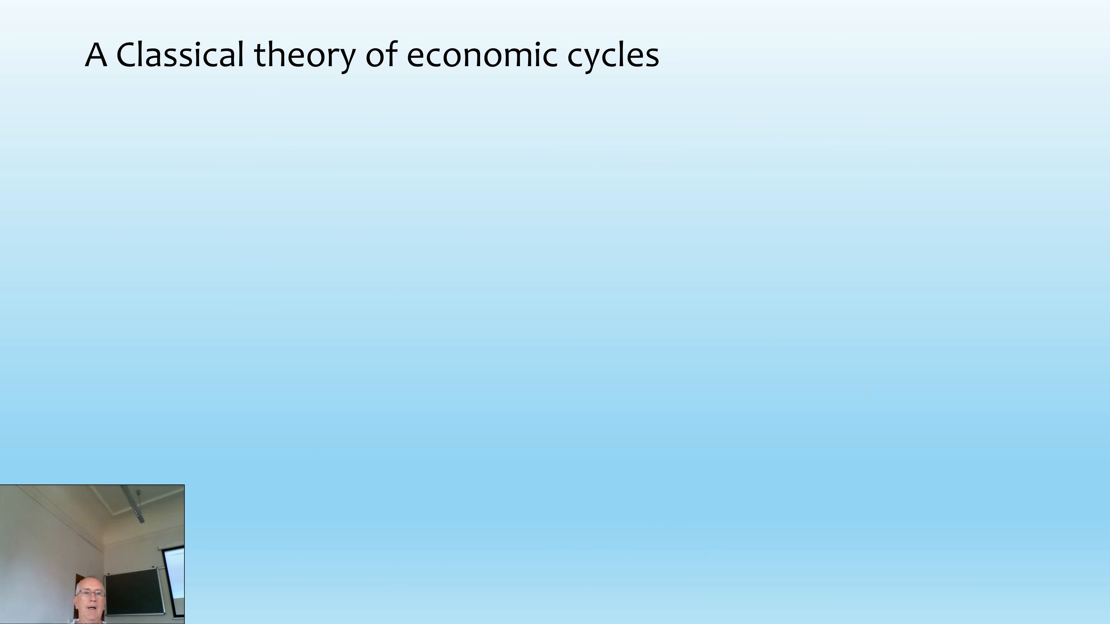
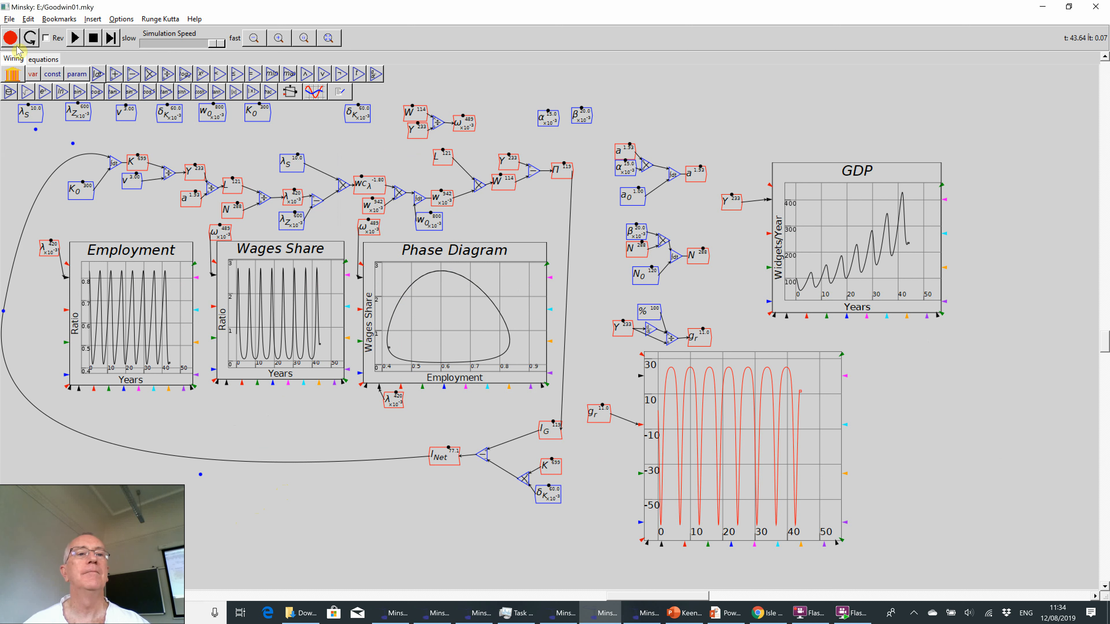
Step: Try to save the model to its current file, E:/Goodwin01.mky
{"action": "left_click", "coordinate": [13, 20]}
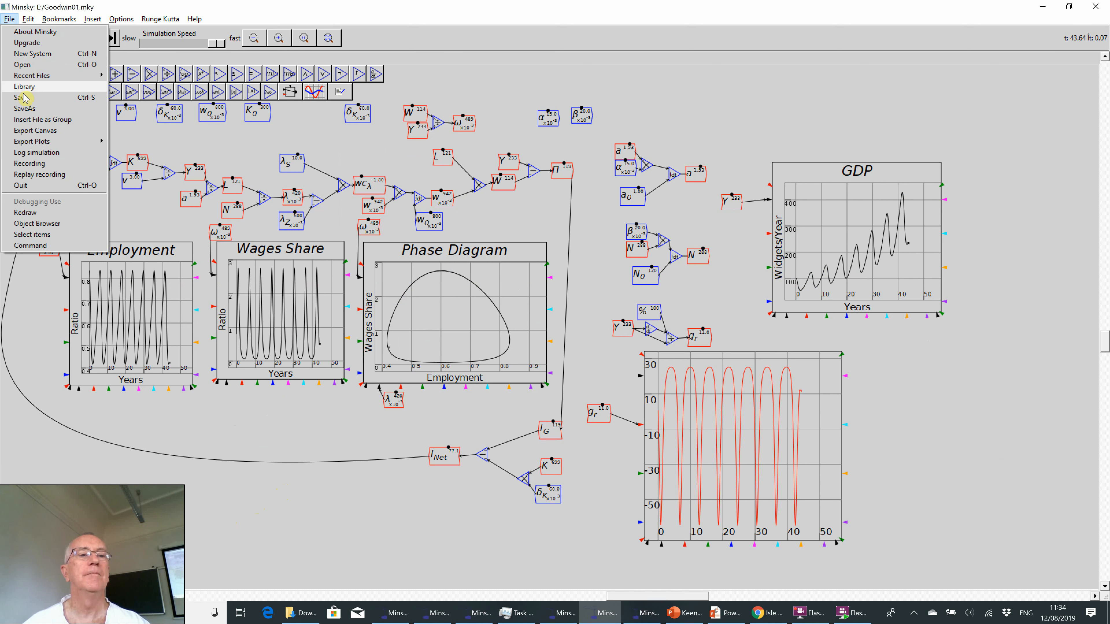
{"action": "left_click", "coordinate": [23, 97]}
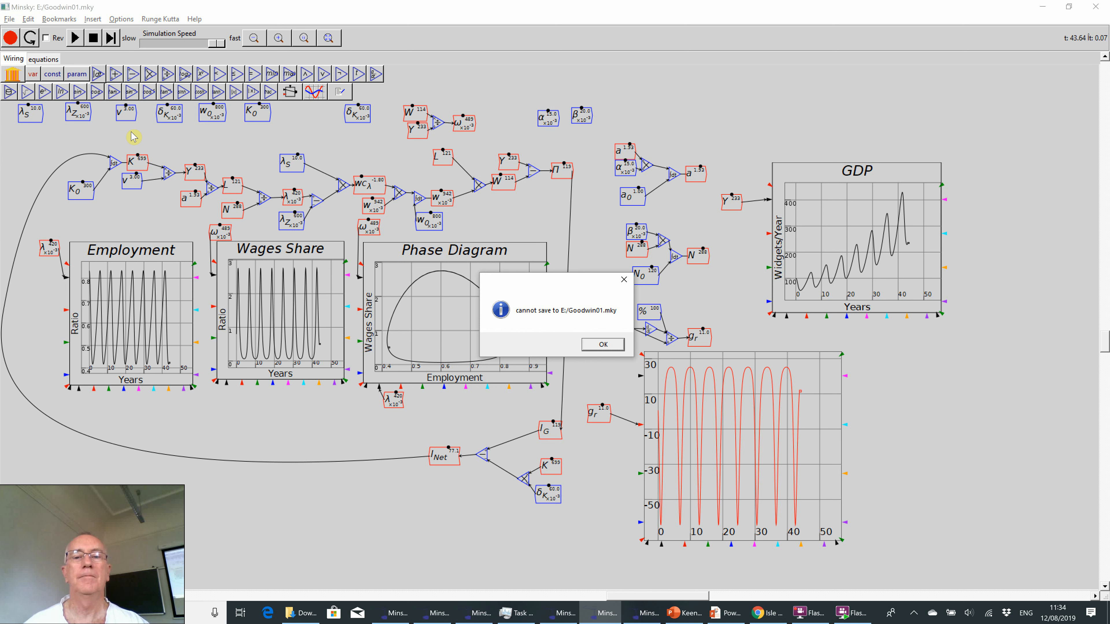
{"action": "left_click", "coordinate": [601, 344]}
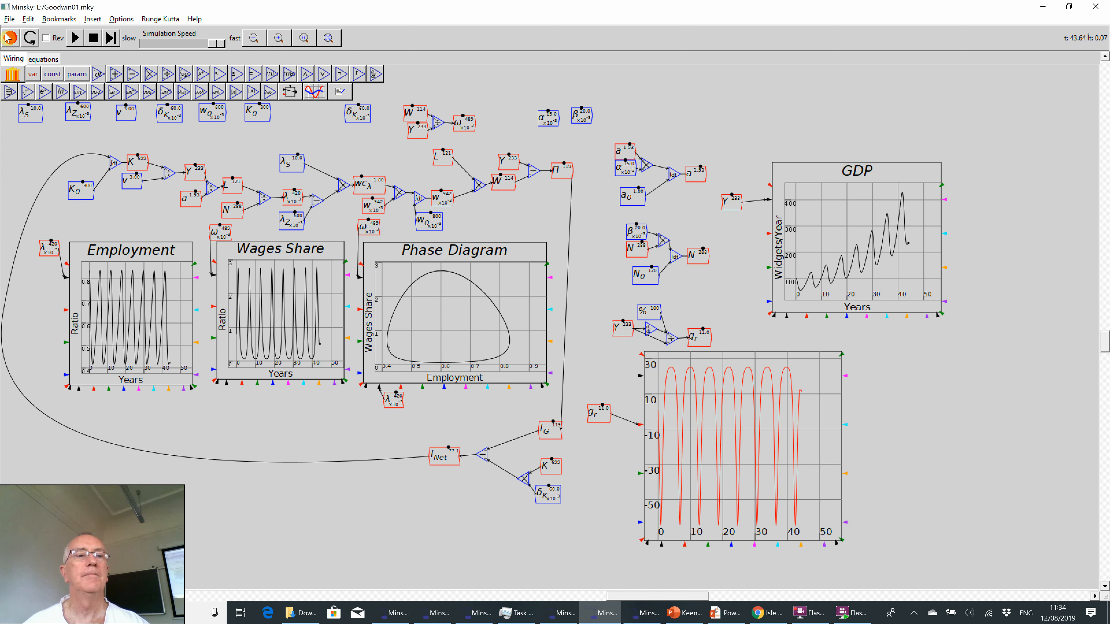
Step: Save the model as Goodwin03Growth.mky in the Germany folder, adapting the name of the existing Goodwin02Growth.mky
{"action": "left_click", "coordinate": [9, 18]}
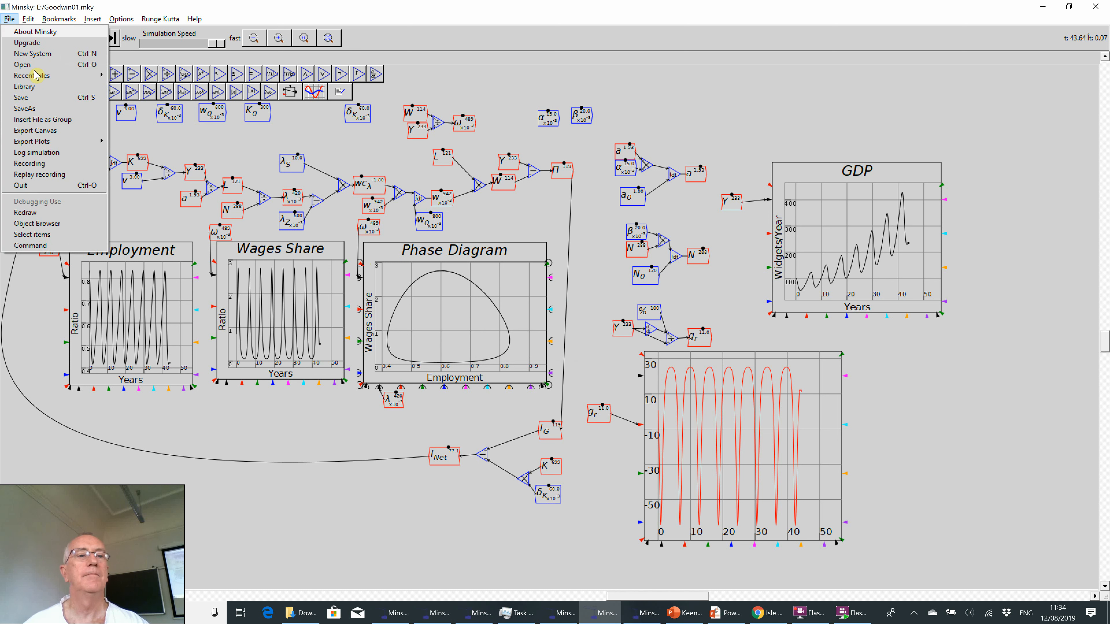
{"action": "left_click", "coordinate": [32, 109]}
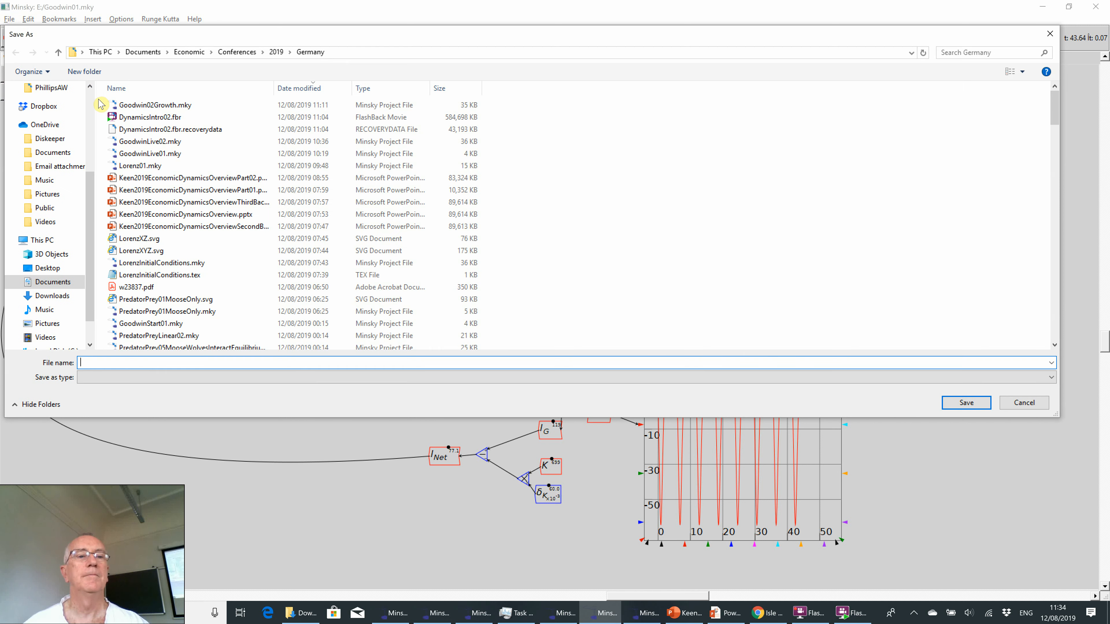
{"action": "scroll", "coordinate": [90, 108], "scroll_direction": "up", "scroll_amount": 4}
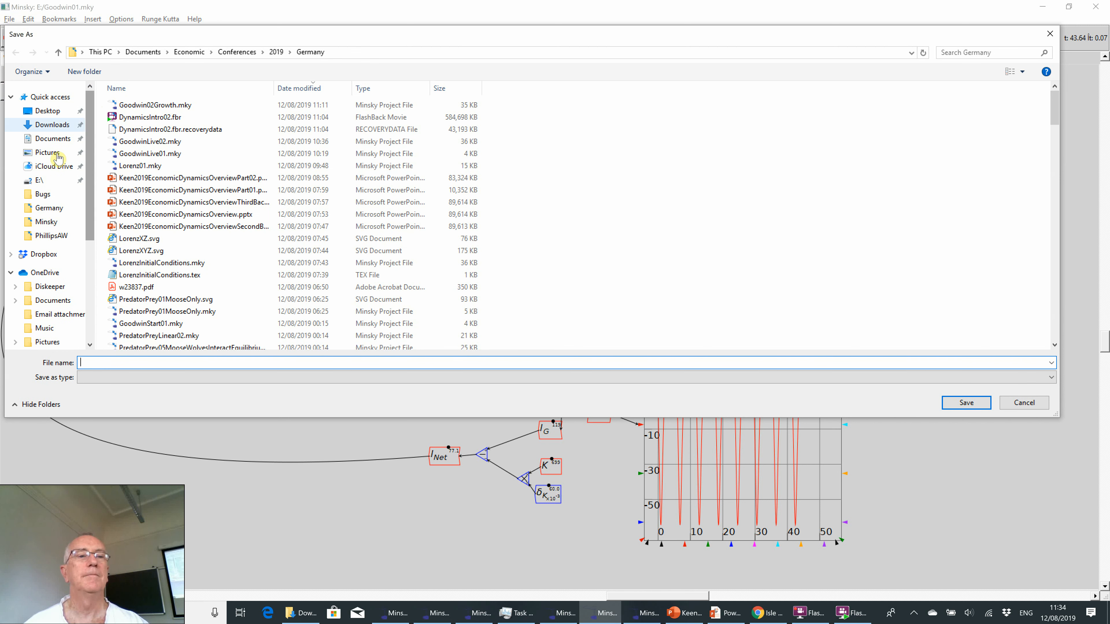
{"action": "left_click", "coordinate": [59, 140]}
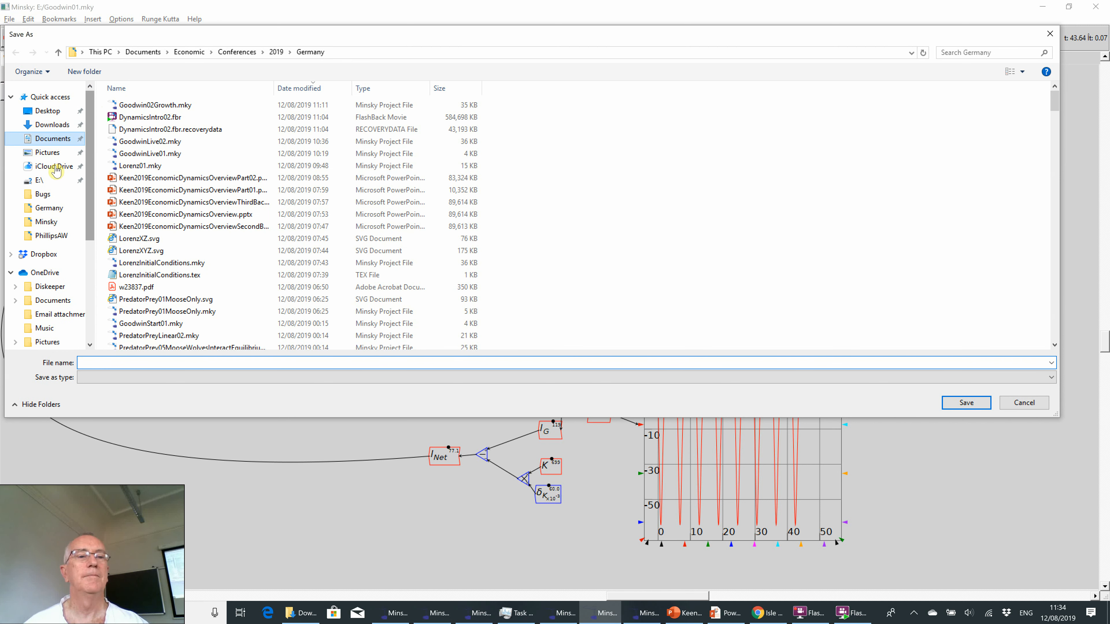
{"action": "left_click", "coordinate": [51, 208]}
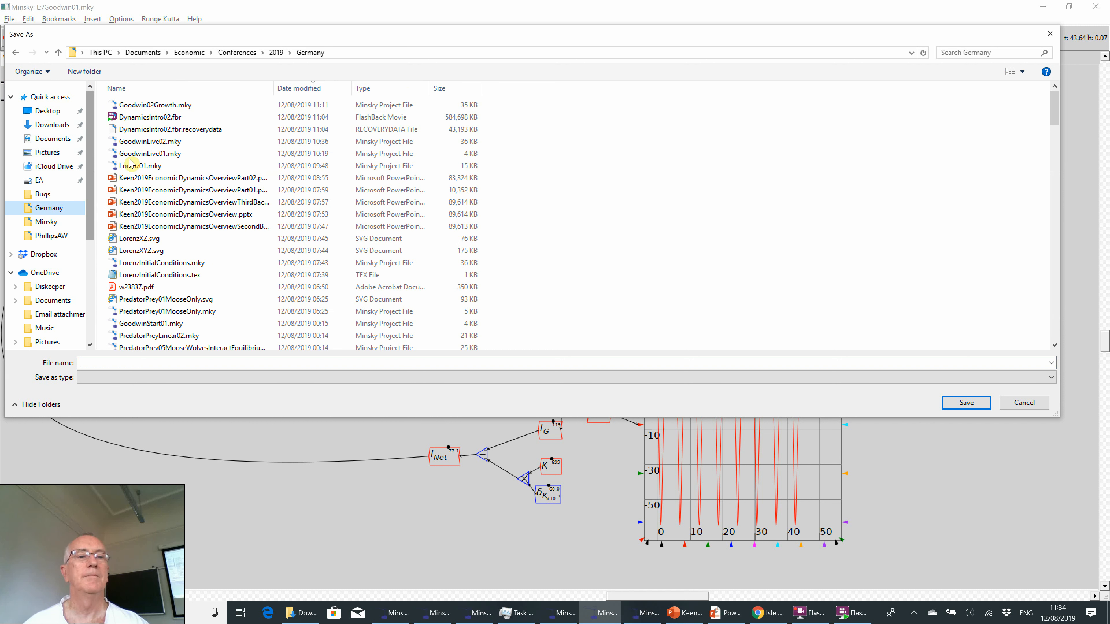
{"action": "left_click", "coordinate": [141, 109]}
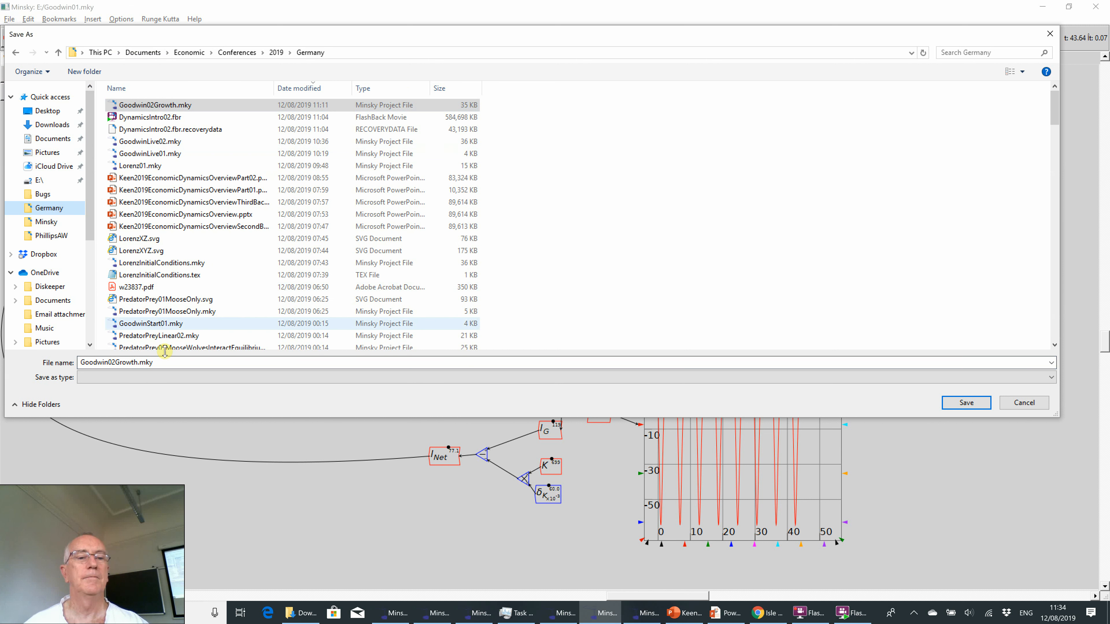
{"action": "double_click", "coordinate": [172, 367]}
{"action": "key", "text": "Left"}
{"action": "key", "text": "Left"}
{"action": "key", "text": "Left"}
{"action": "key", "text": "Left"}
{"action": "key", "text": "Left"}
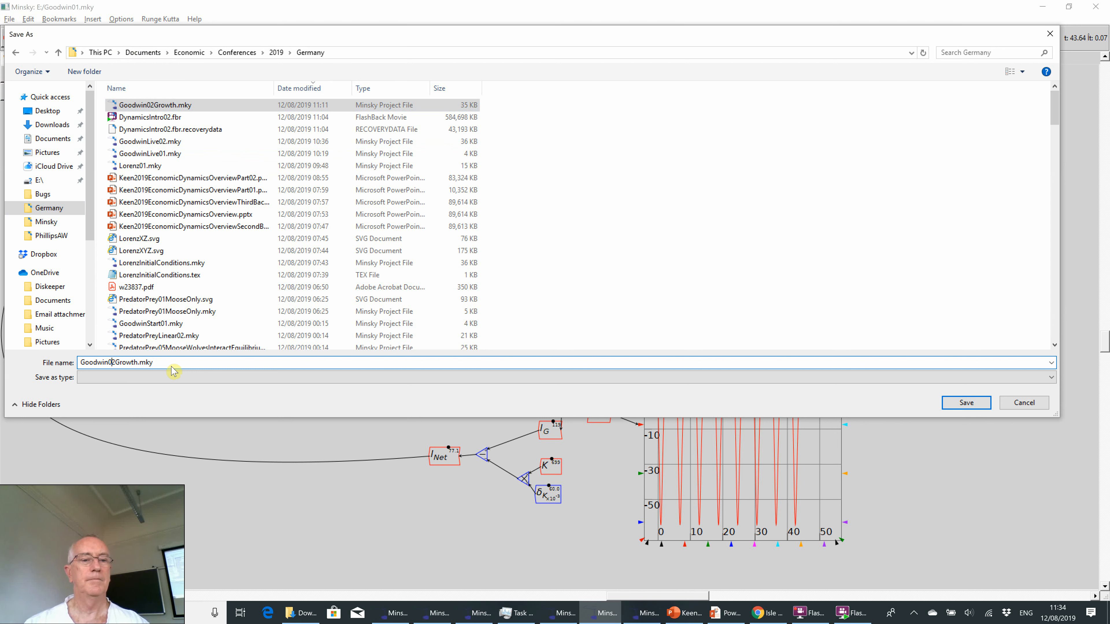
{"action": "type", "text": "3"}
{"action": "key", "text": "Return"}
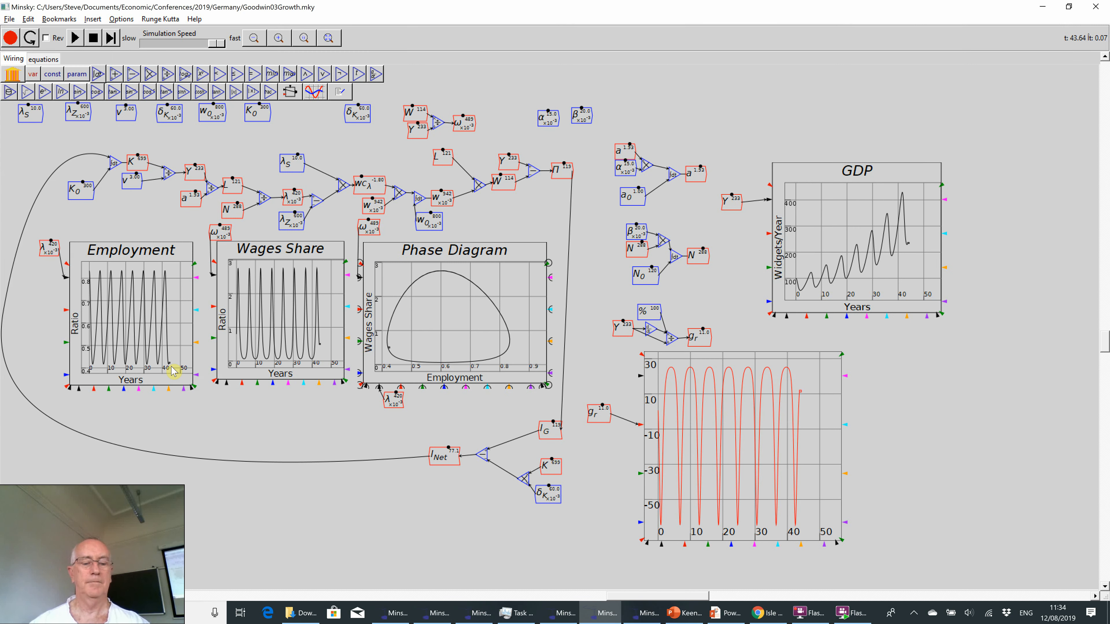
Step: Check the version information of the running Minsky program and close it
{"action": "key", "text": "alt+f"}
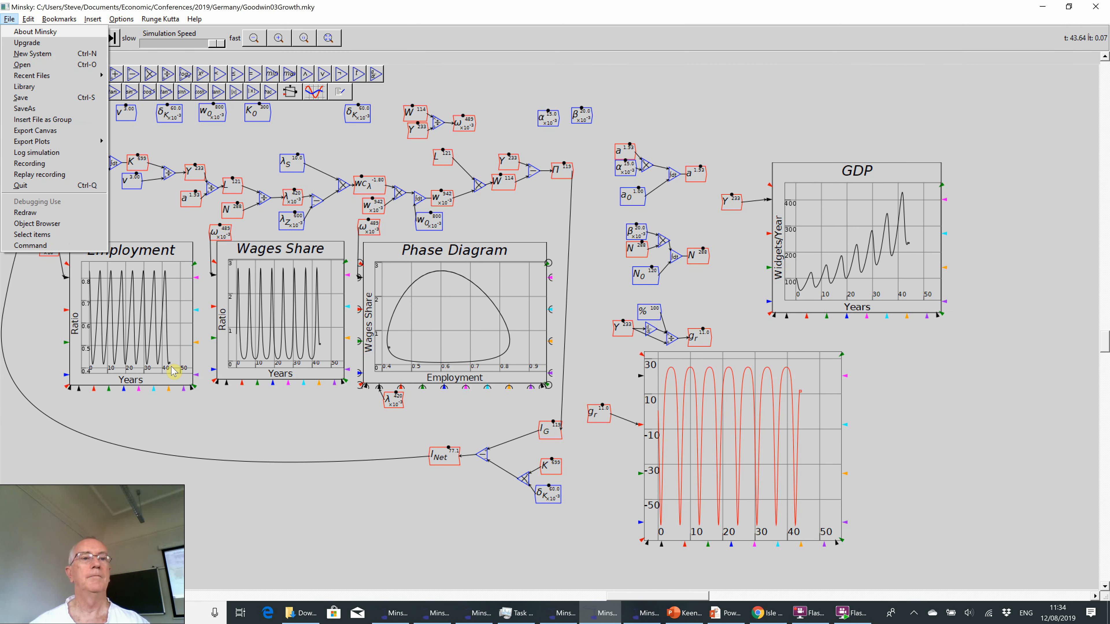
{"action": "left_click", "coordinate": [36, 33]}
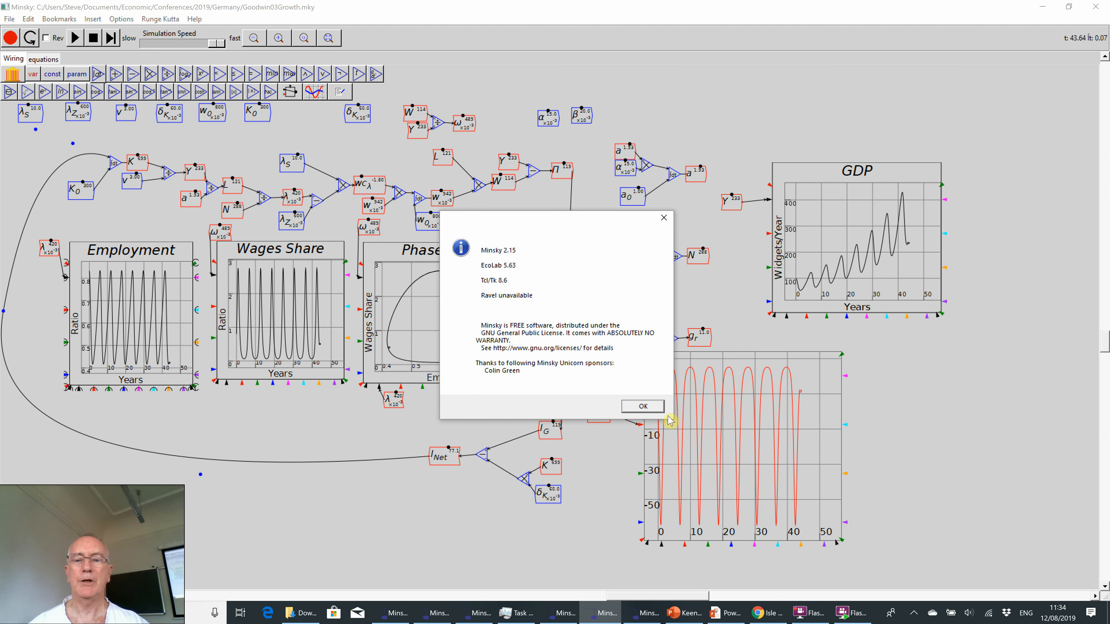
{"action": "left_click", "coordinate": [644, 407]}
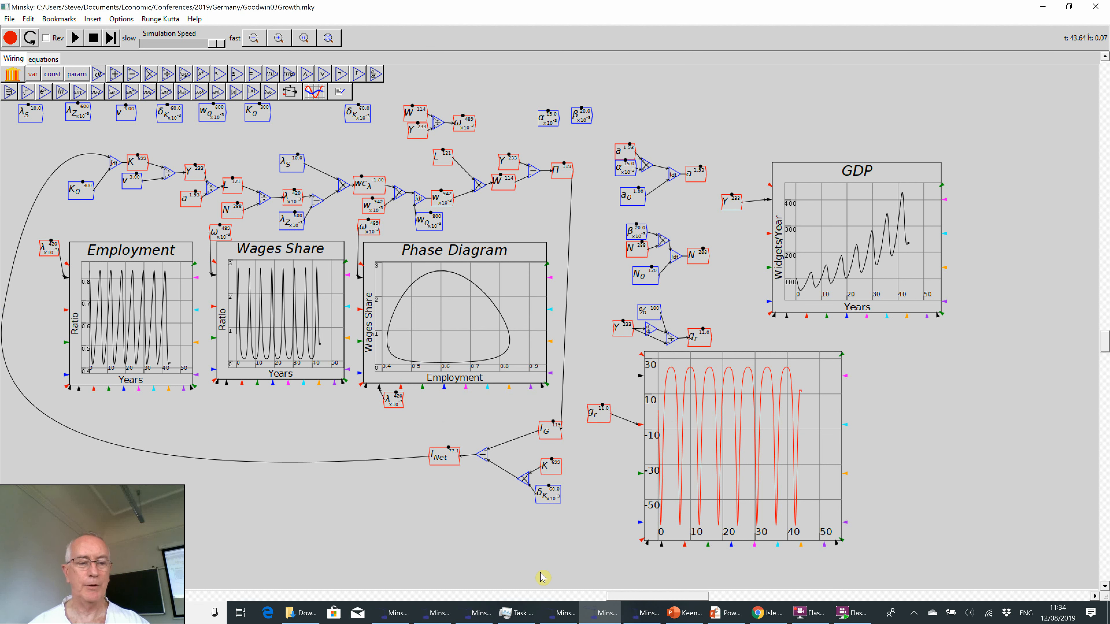
Step: Launch MinskyBeta, maximize its empty window, and return to the Goodwin03Growth model
{"action": "key", "text": "super"}
{"action": "type", "text": "mi"}
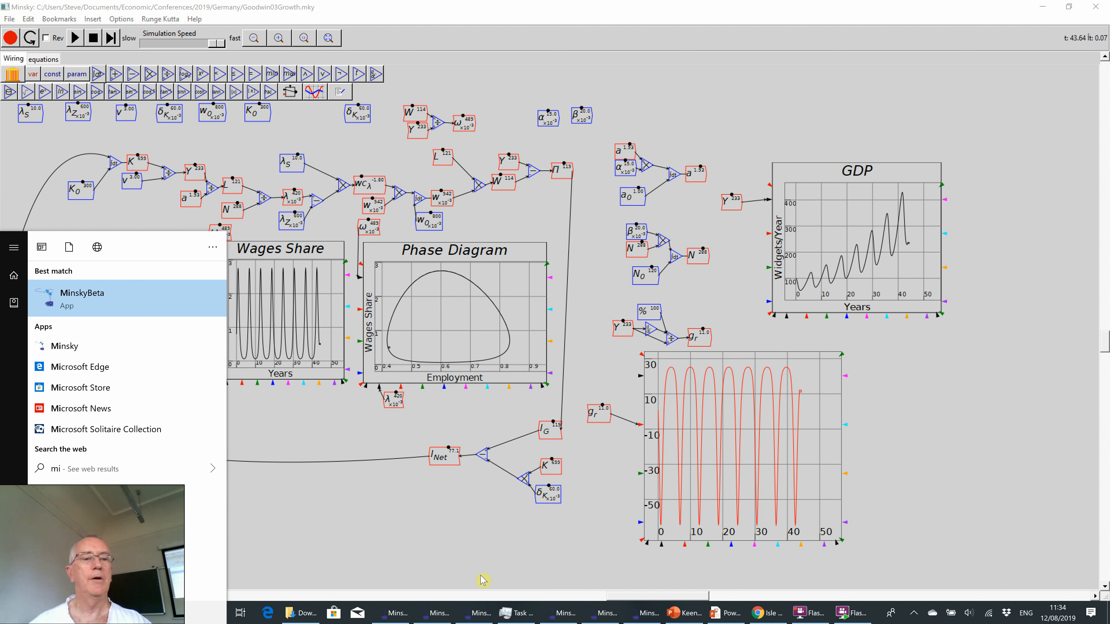
{"action": "left_click", "coordinate": [56, 306]}
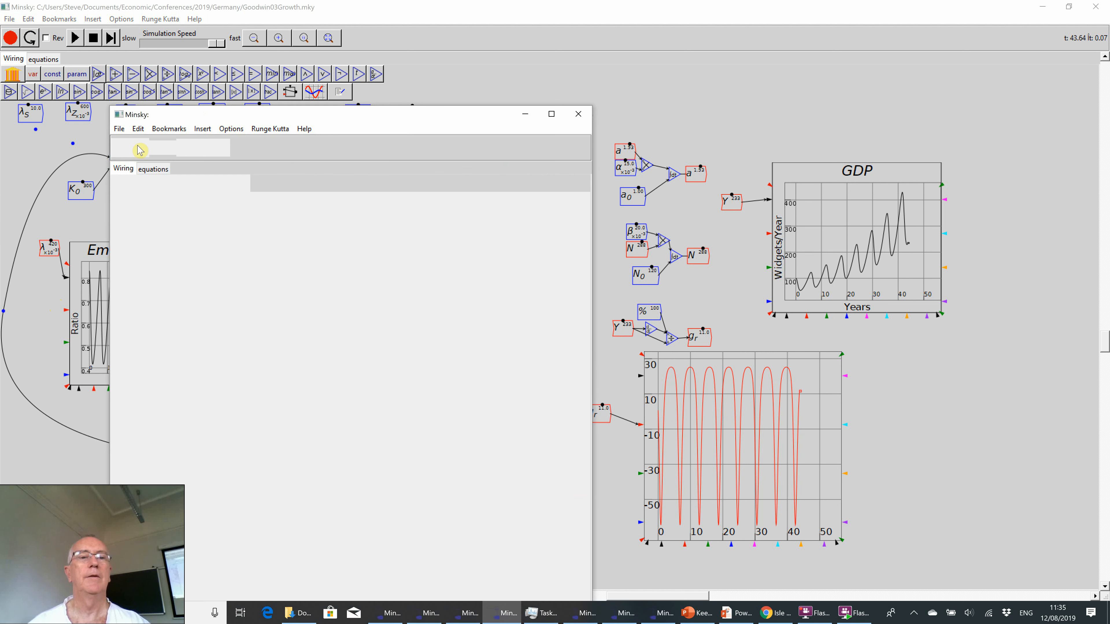
{"action": "double_click", "coordinate": [192, 113]}
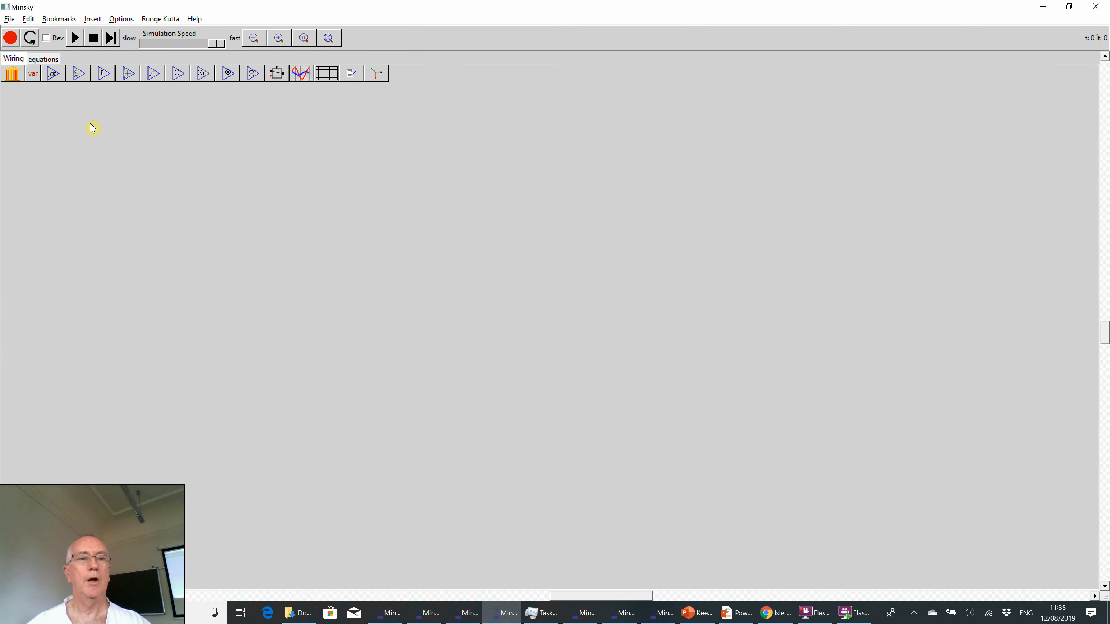
{"action": "key", "text": "alt+Tab"}
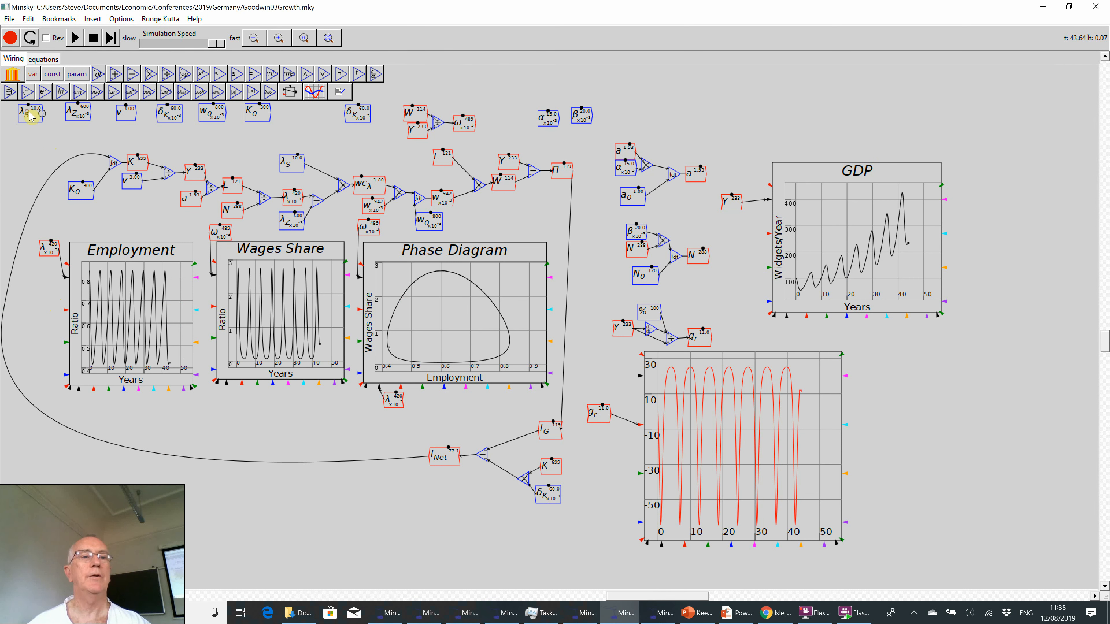
Step: Move the λS, λZ and v parameters up into a row of their own above the model
{"action": "left_click_drag", "start_coordinate": [30, 114], "coordinate": [33, 115]}
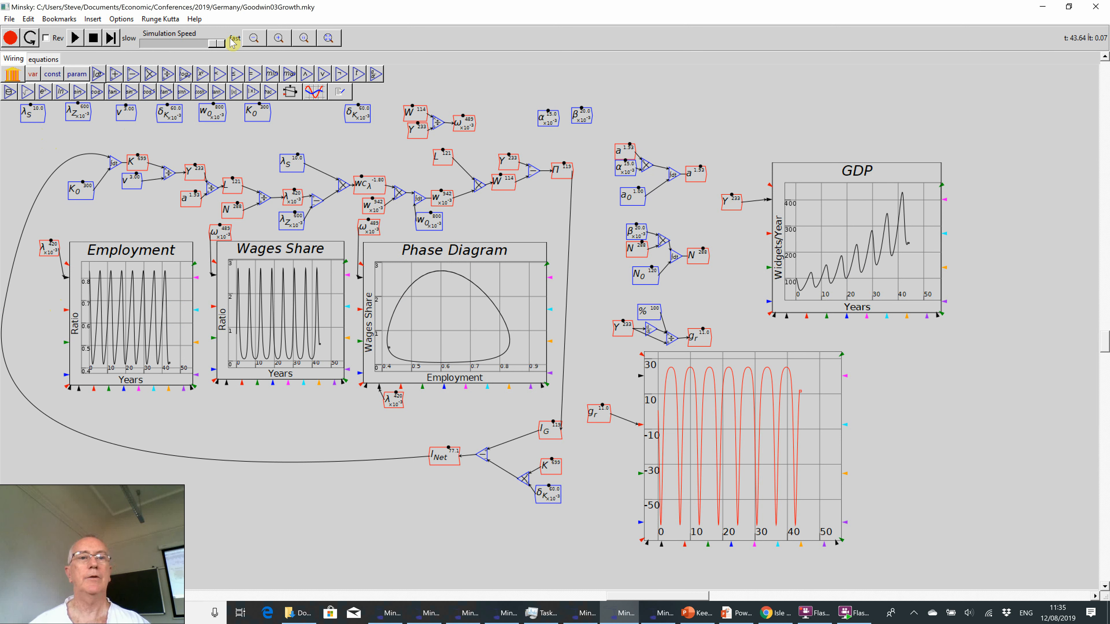
{"action": "left_click", "coordinate": [278, 38]}
{"action": "left_click", "coordinate": [279, 39]}
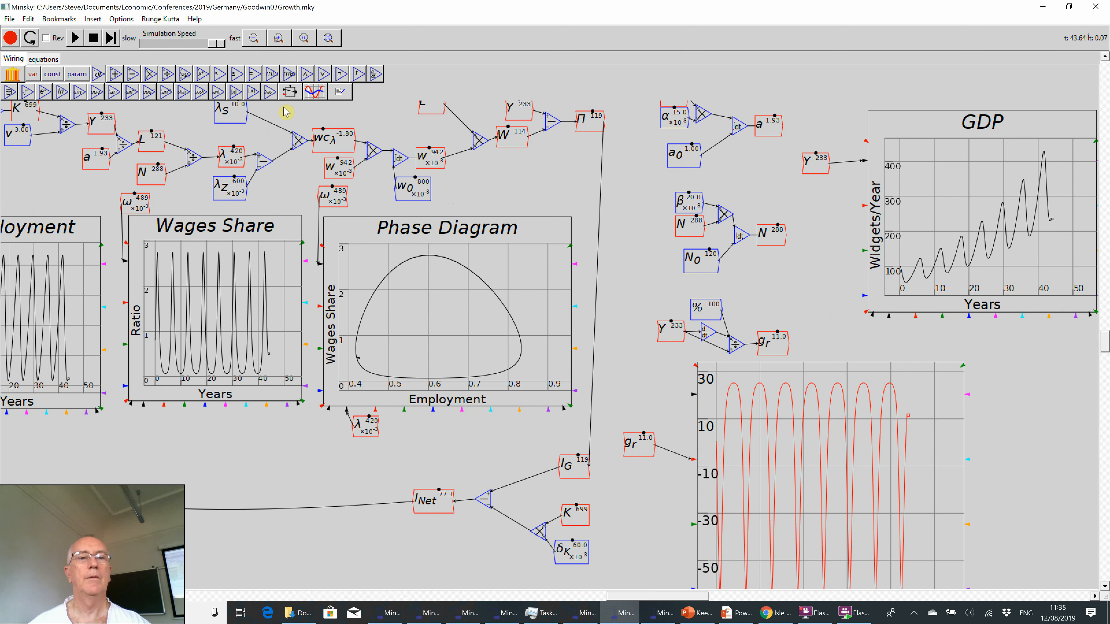
{"action": "left_click_drag", "start_coordinate": [284, 110], "coordinate": [367, 174]}
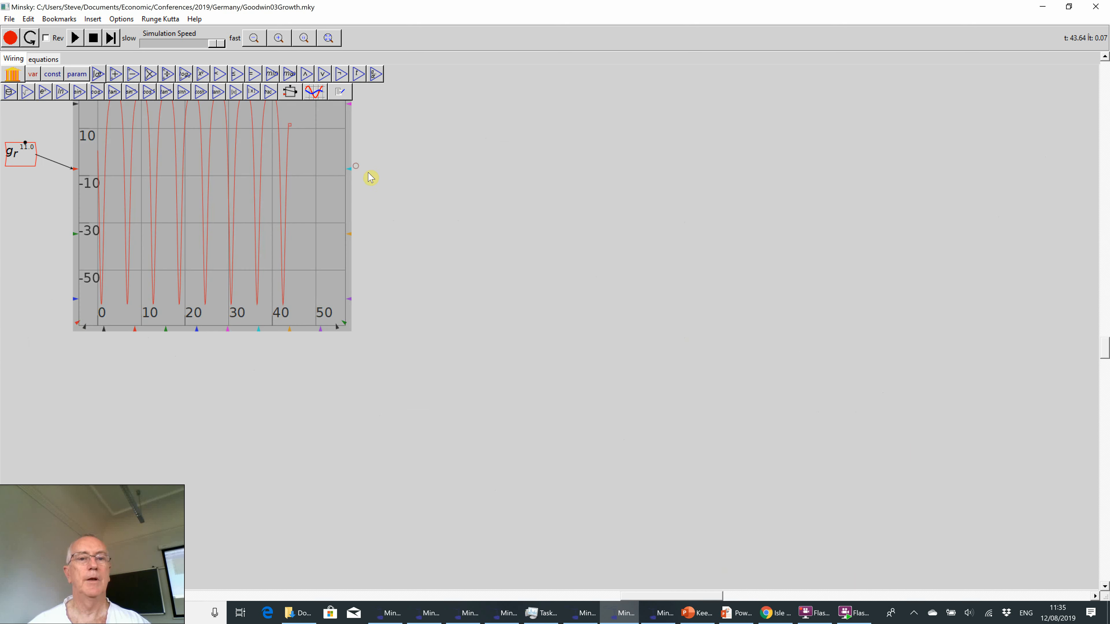
{"action": "left_click", "coordinate": [301, 41]}
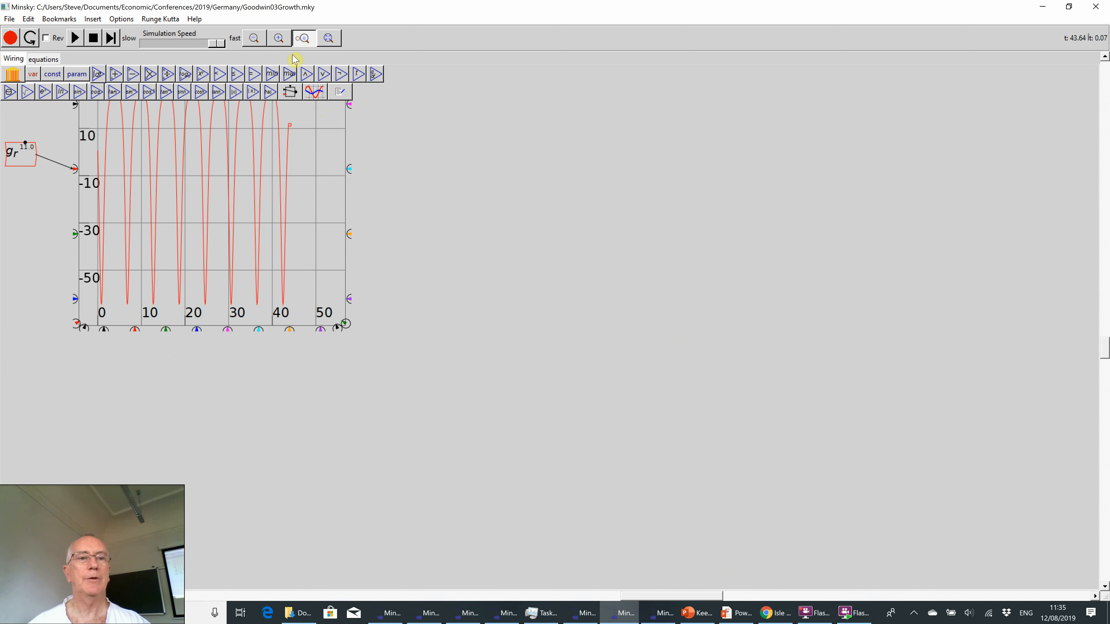
{"action": "left_click_drag", "start_coordinate": [336, 174], "coordinate": [533, 268]}
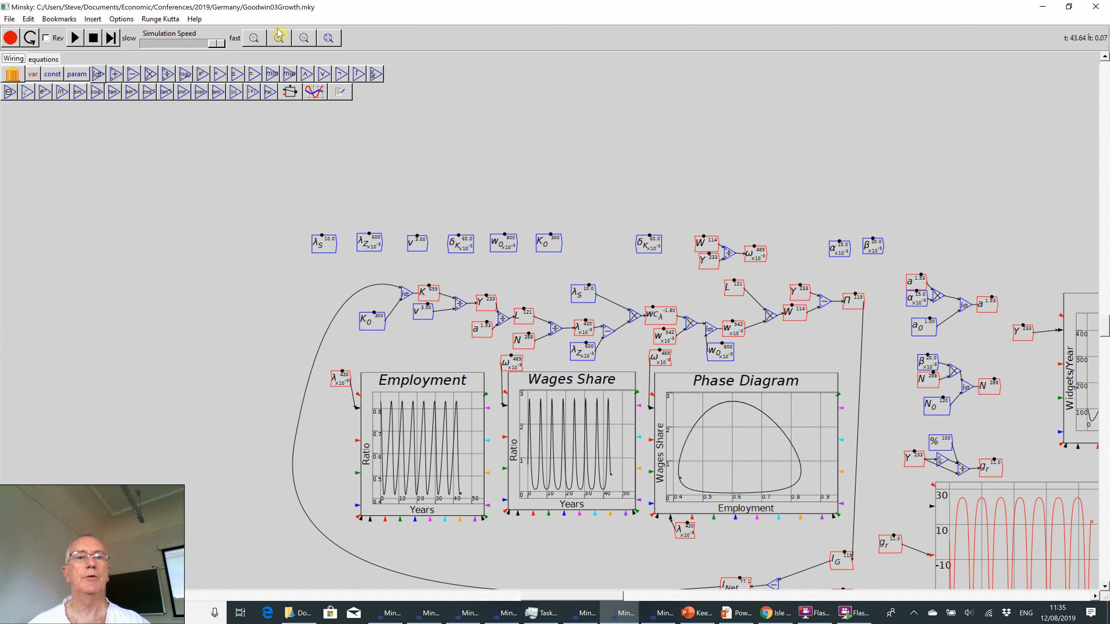
{"action": "left_click", "coordinate": [272, 43]}
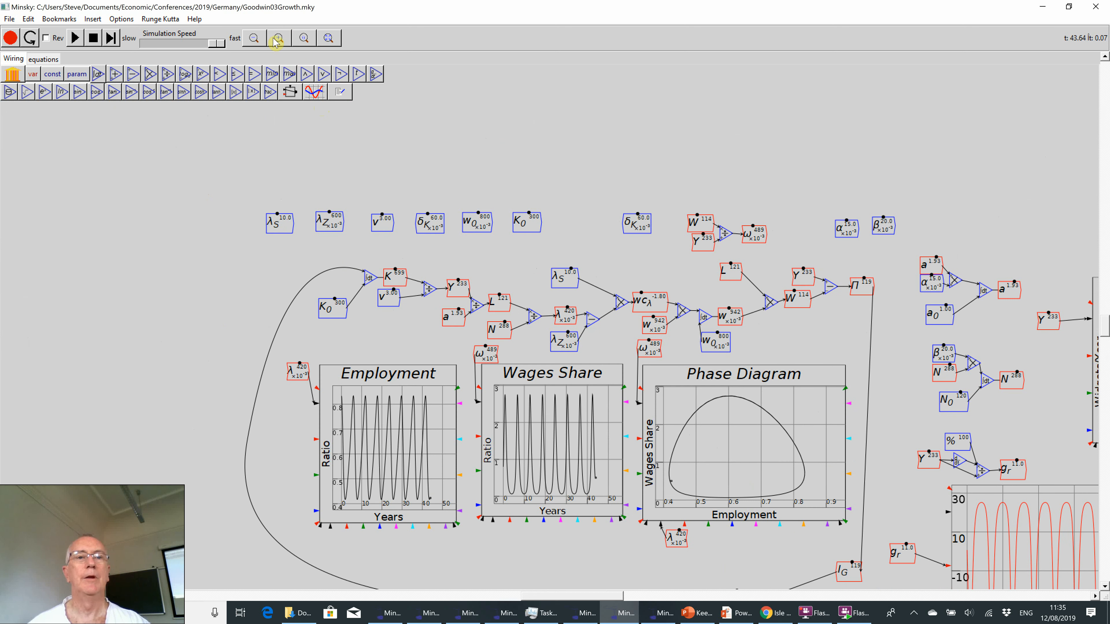
{"action": "left_click", "coordinate": [277, 38]}
{"action": "left_click", "coordinate": [277, 38]}
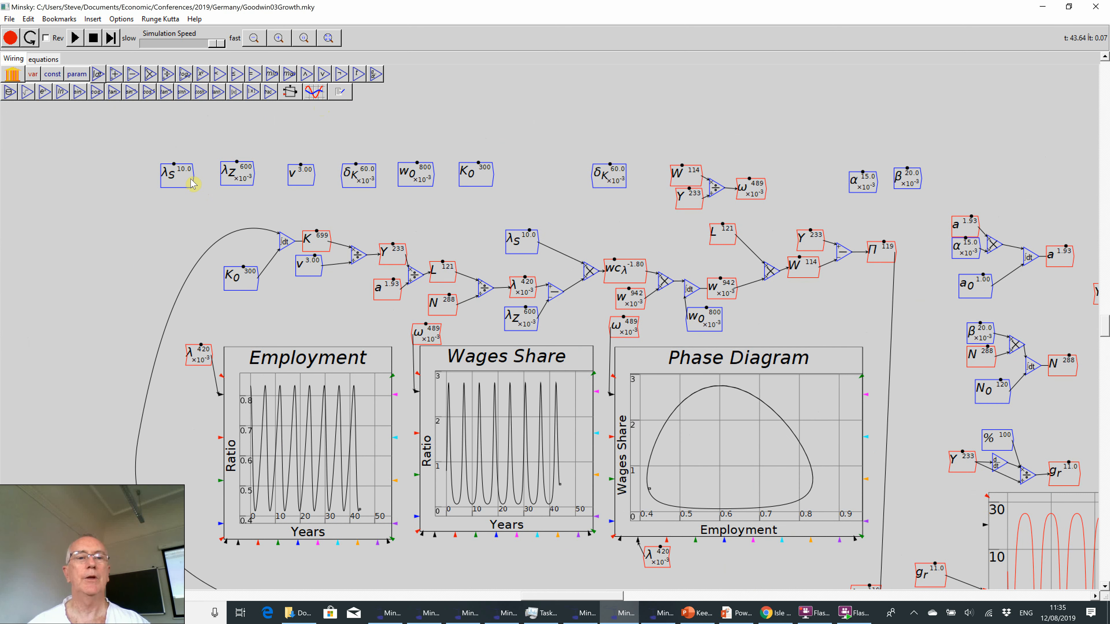
{"action": "left_click_drag", "start_coordinate": [181, 174], "coordinate": [183, 138]}
{"action": "left_click_drag", "start_coordinate": [222, 169], "coordinate": [224, 127]}
{"action": "left_click_drag", "start_coordinate": [292, 171], "coordinate": [277, 129]}
{"action": "left_click_drag", "start_coordinate": [183, 138], "coordinate": [188, 128]}
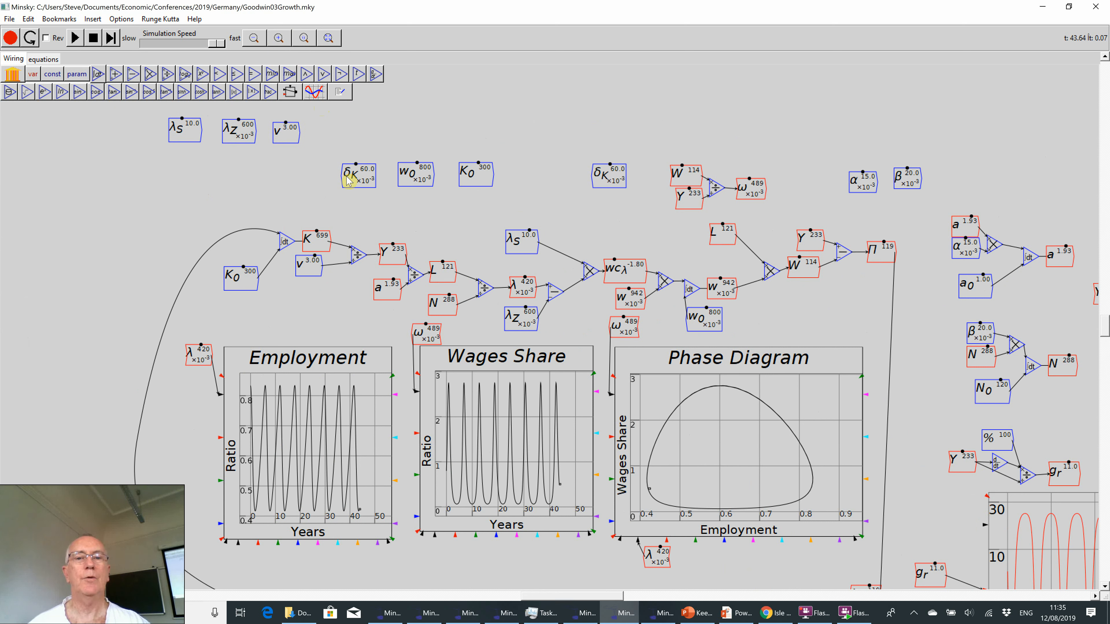
Step: Bring the δK, α and β parameters into the row beside v, and nudge λS up slightly
{"action": "left_click_drag", "start_coordinate": [340, 161], "coordinate": [322, 117]}
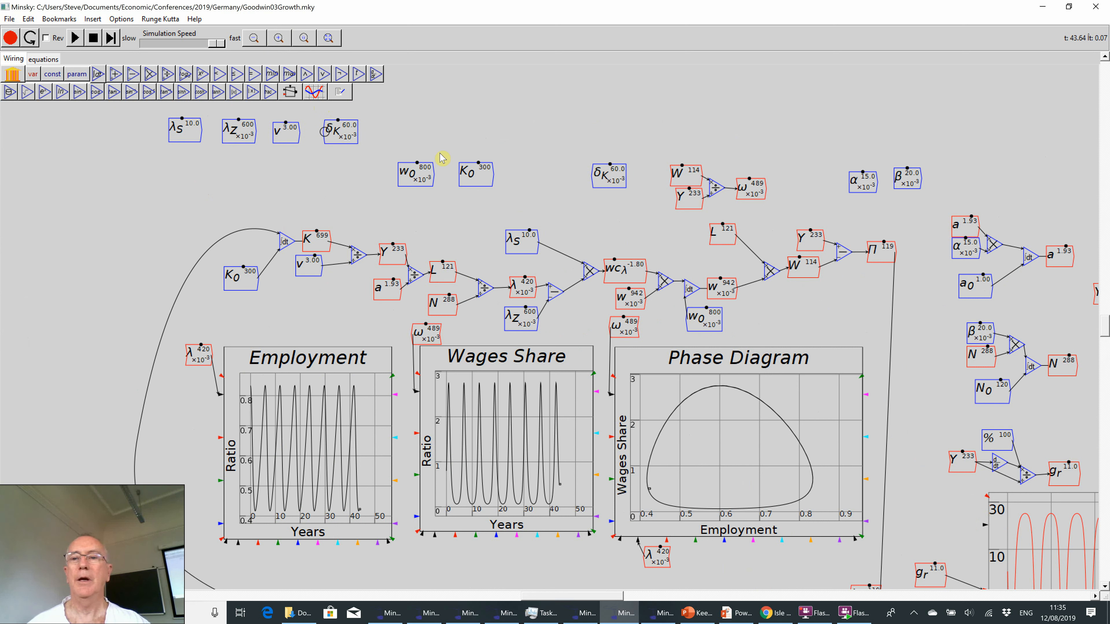
{"action": "left_click_drag", "start_coordinate": [856, 192], "coordinate": [430, 140]}
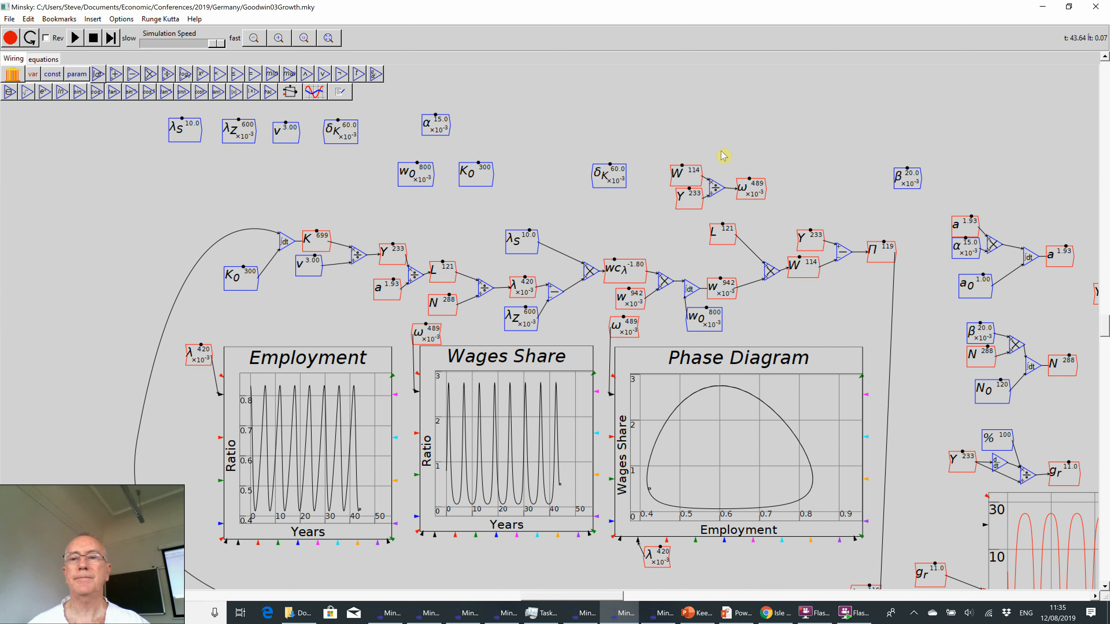
{"action": "left_click_drag", "start_coordinate": [903, 183], "coordinate": [413, 140]}
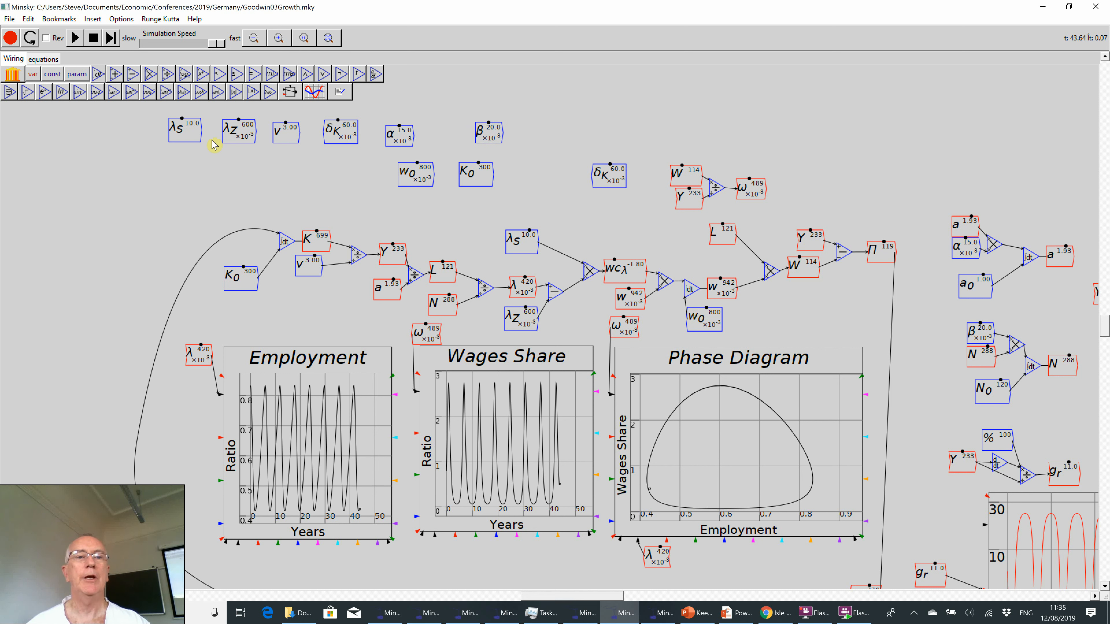
{"action": "left_click_drag", "start_coordinate": [179, 141], "coordinate": [193, 131]}
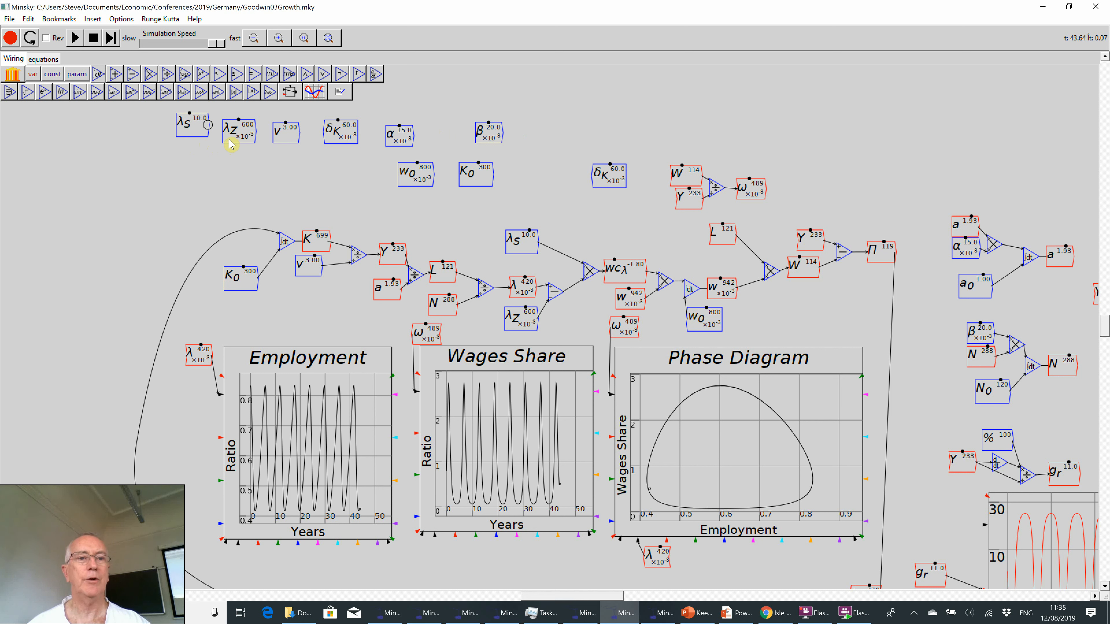
Step: Check the Minsky version details again and dismiss them
{"action": "left_click", "coordinate": [10, 19]}
{"action": "left_click", "coordinate": [18, 33]}
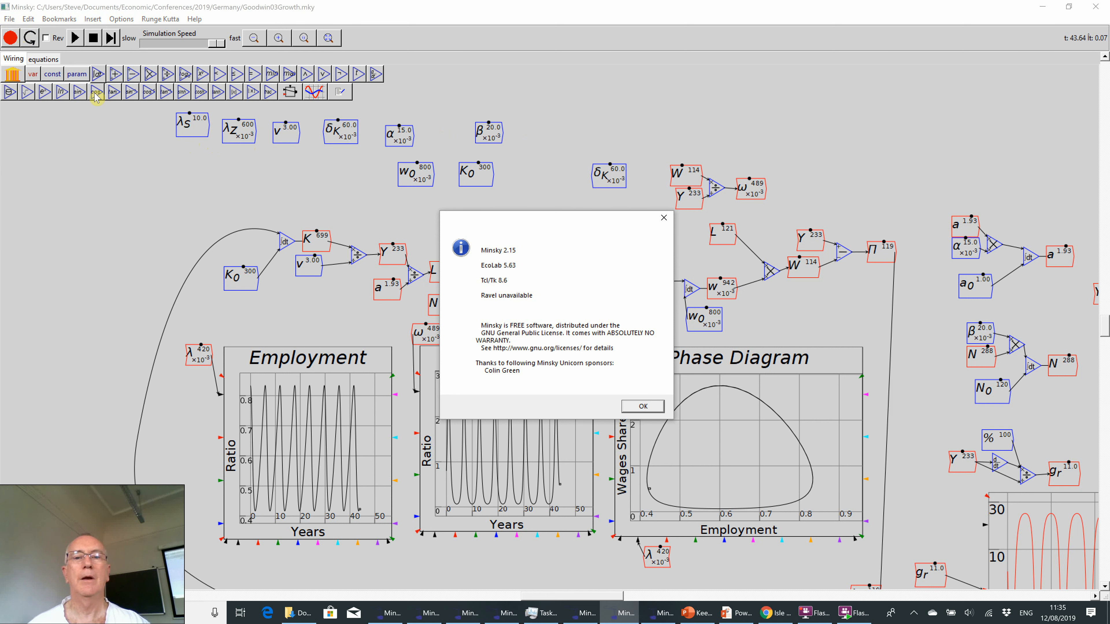
{"action": "left_click", "coordinate": [638, 408]}
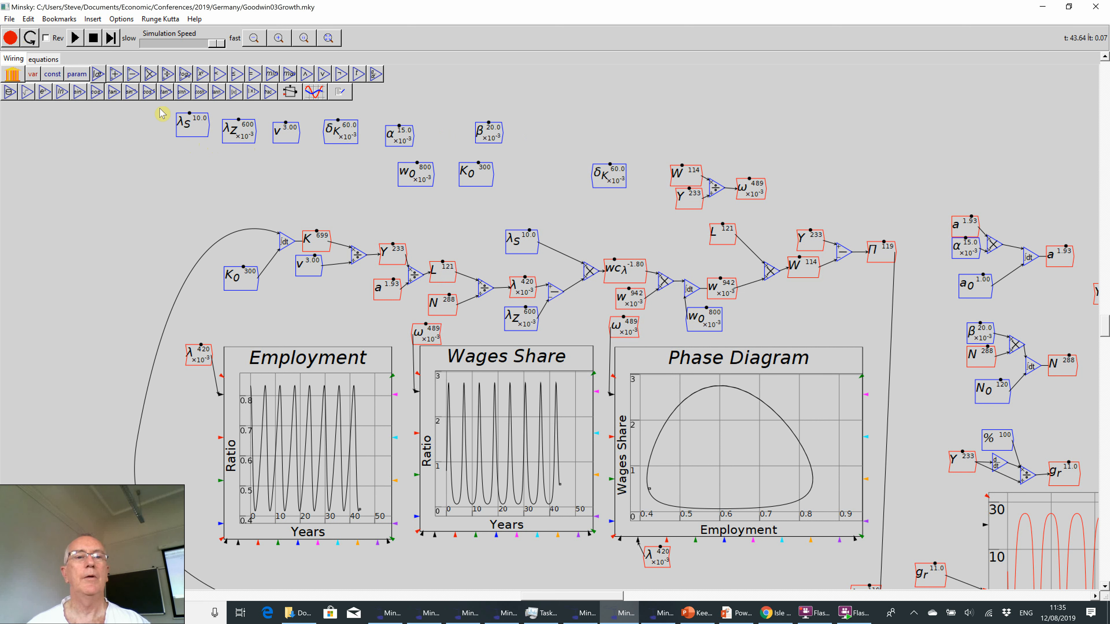
Step: Group the row of parameters λS, λZ, v, δK, α and β into a single group
{"action": "left_click_drag", "start_coordinate": [209, 146], "coordinate": [440, 140]}
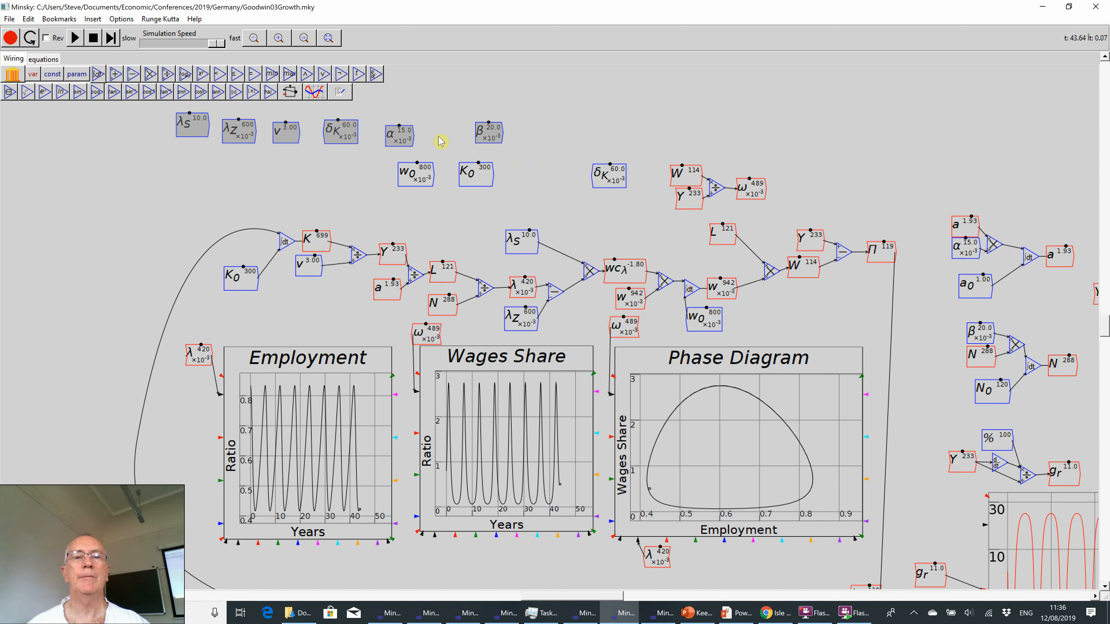
{"action": "right_click", "coordinate": [423, 130]}
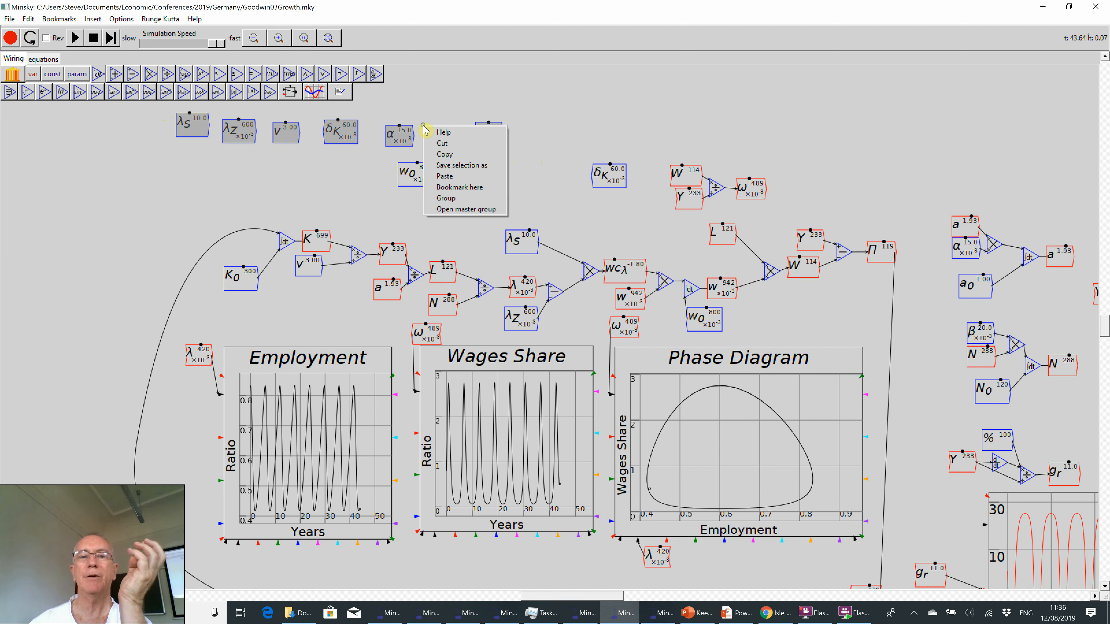
{"action": "left_click", "coordinate": [462, 190]}
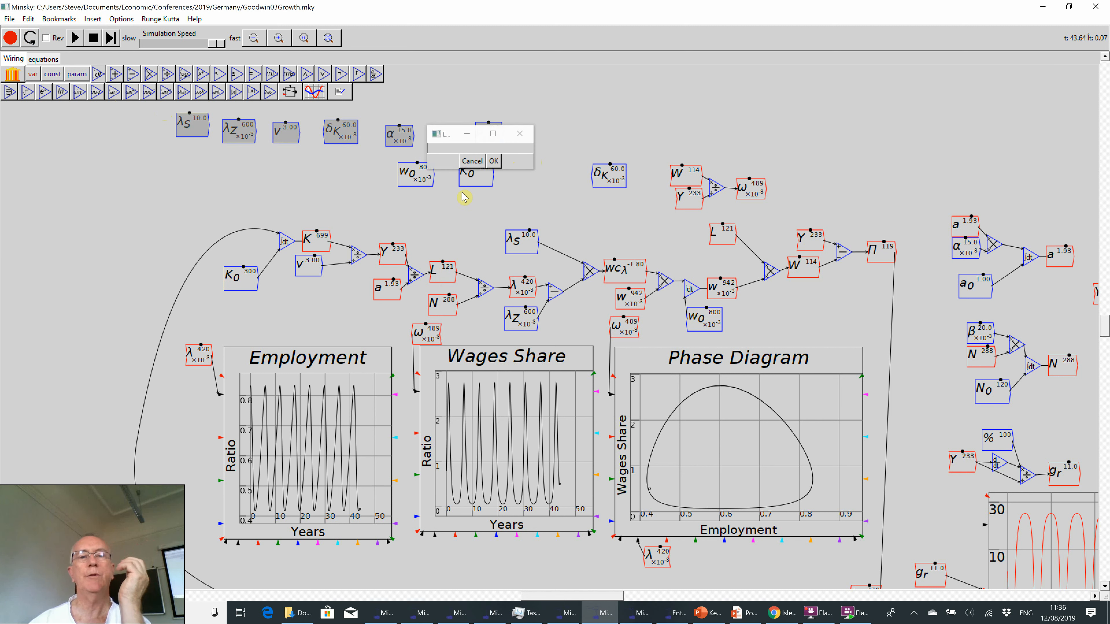
{"action": "left_click", "coordinate": [472, 162]}
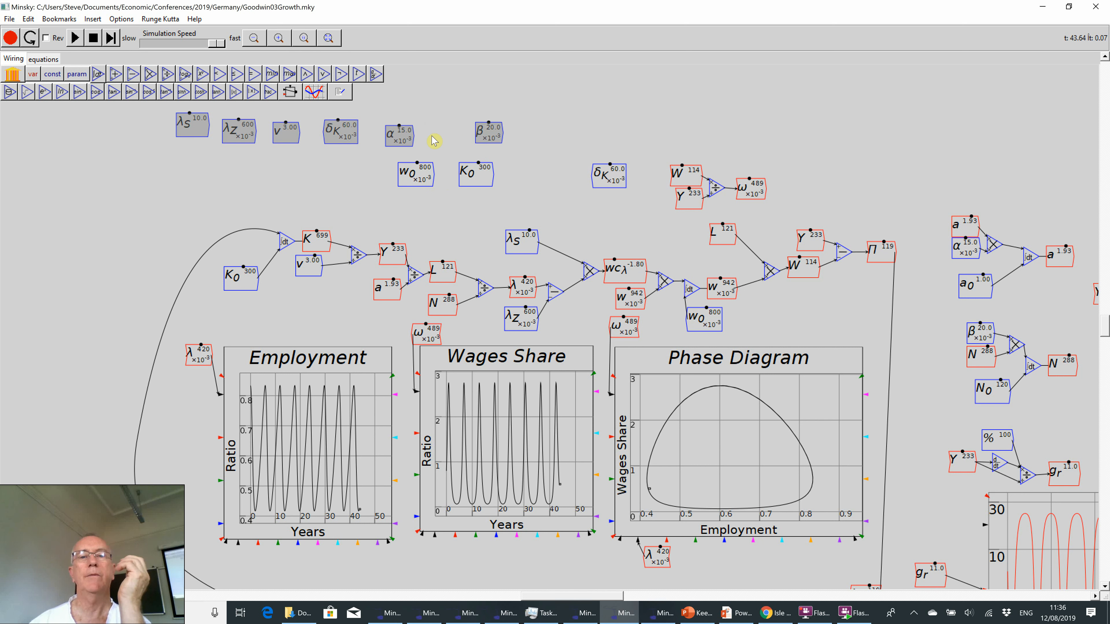
{"action": "right_click", "coordinate": [434, 140]}
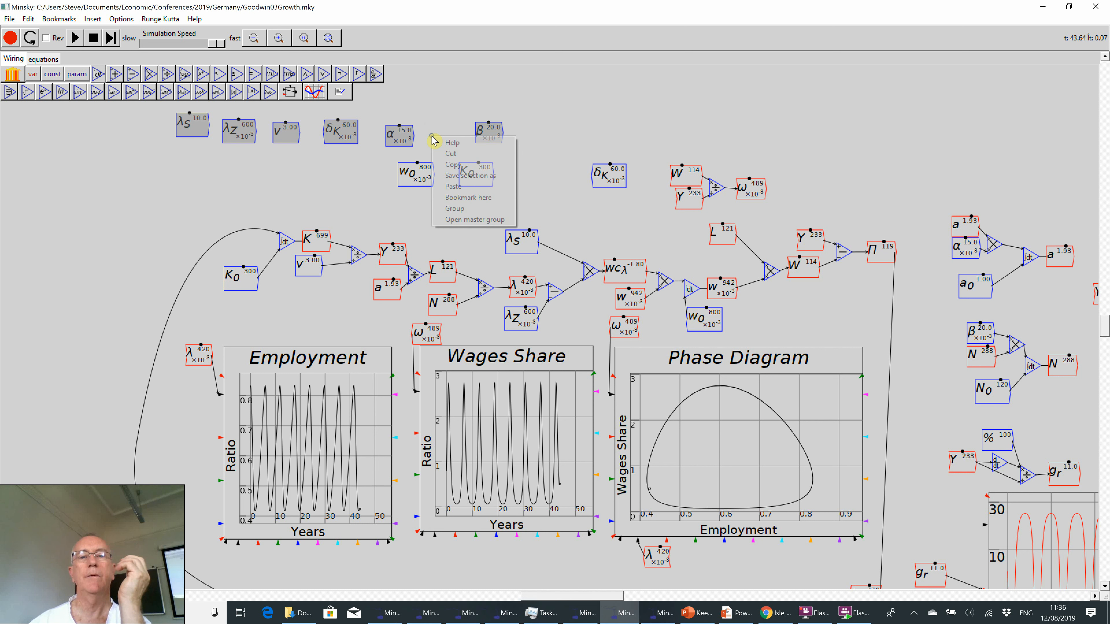
{"action": "left_click", "coordinate": [461, 209]}
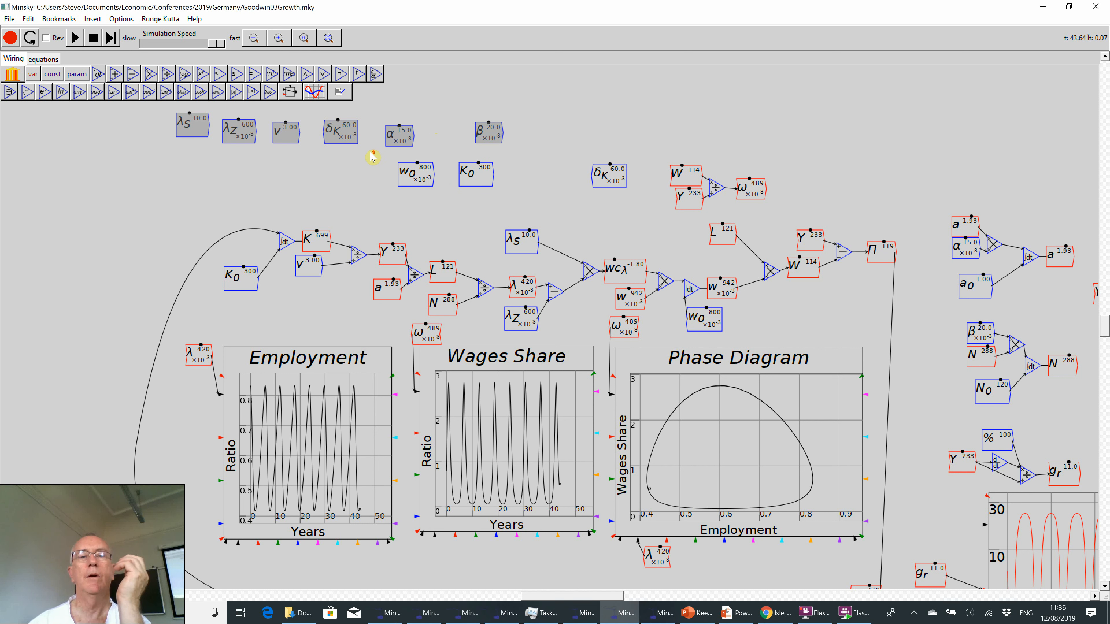
Step: Move the new parameter group higher, into the empty canvas area above the model
{"action": "scroll", "coordinate": [373, 157], "scroll_direction": "down", "scroll_amount": 2}
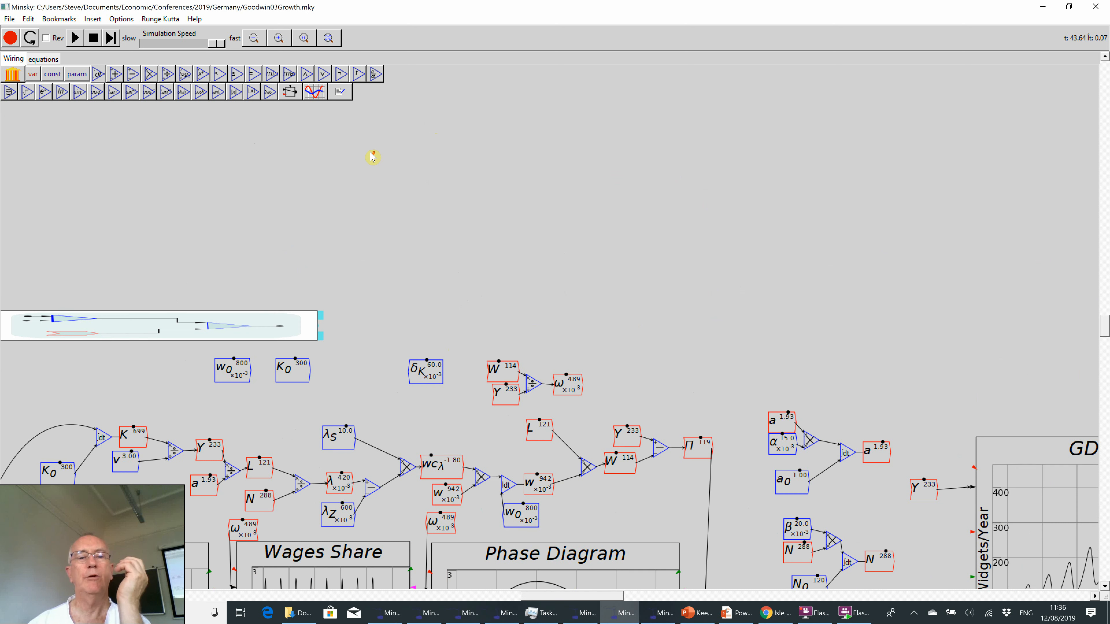
{"action": "scroll", "coordinate": [369, 160], "scroll_direction": "down", "scroll_amount": 2}
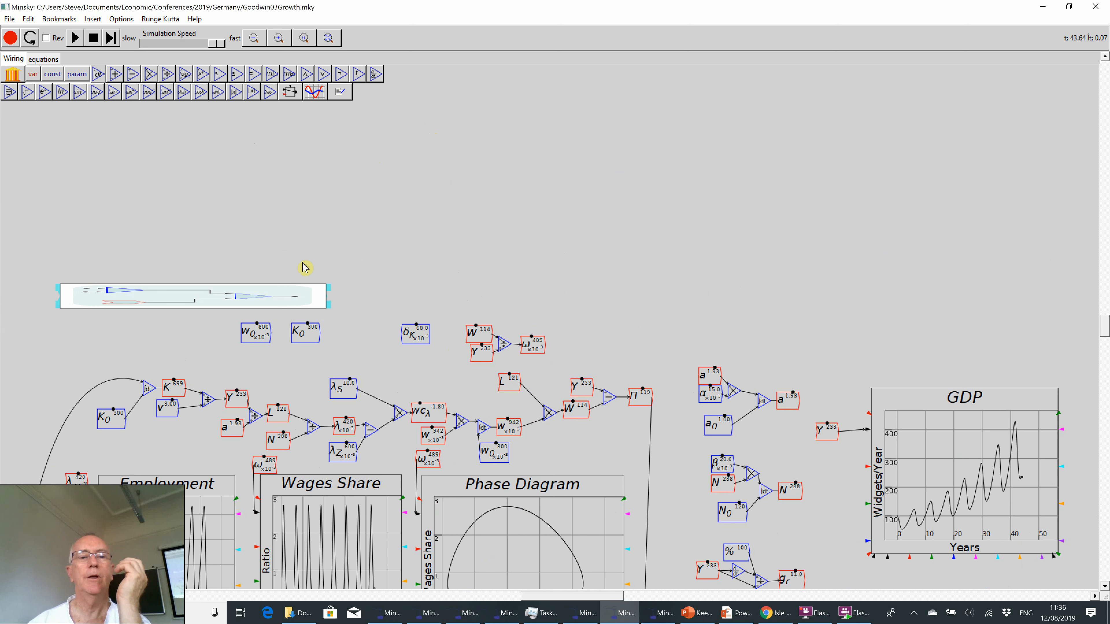
{"action": "left_click_drag", "start_coordinate": [240, 297], "coordinate": [303, 210]}
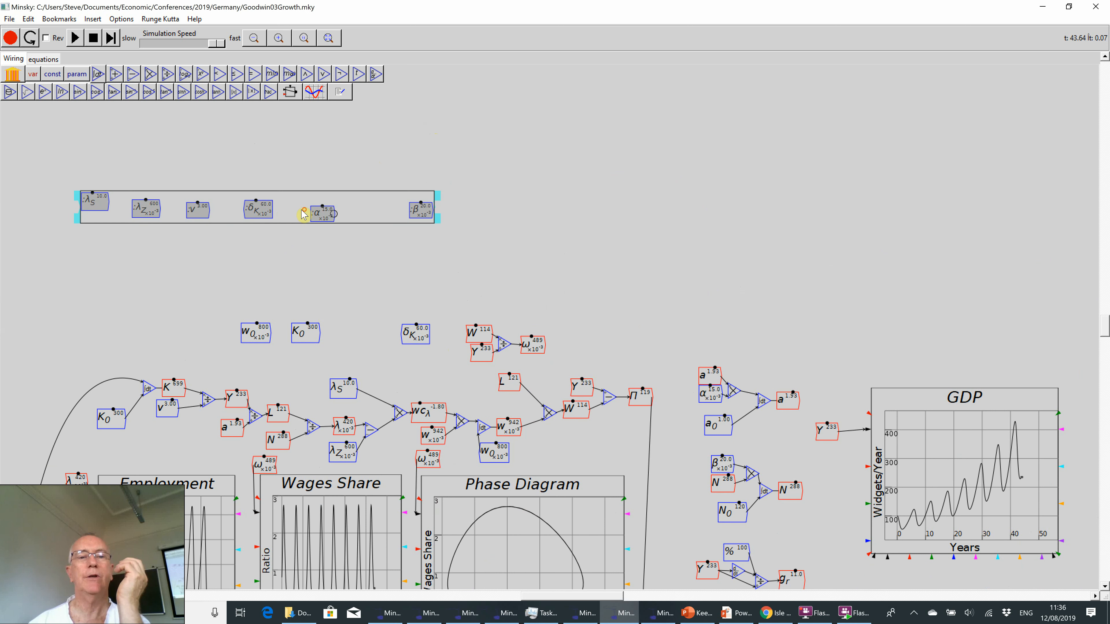
{"action": "scroll", "coordinate": [268, 171], "scroll_direction": "down", "scroll_amount": 1}
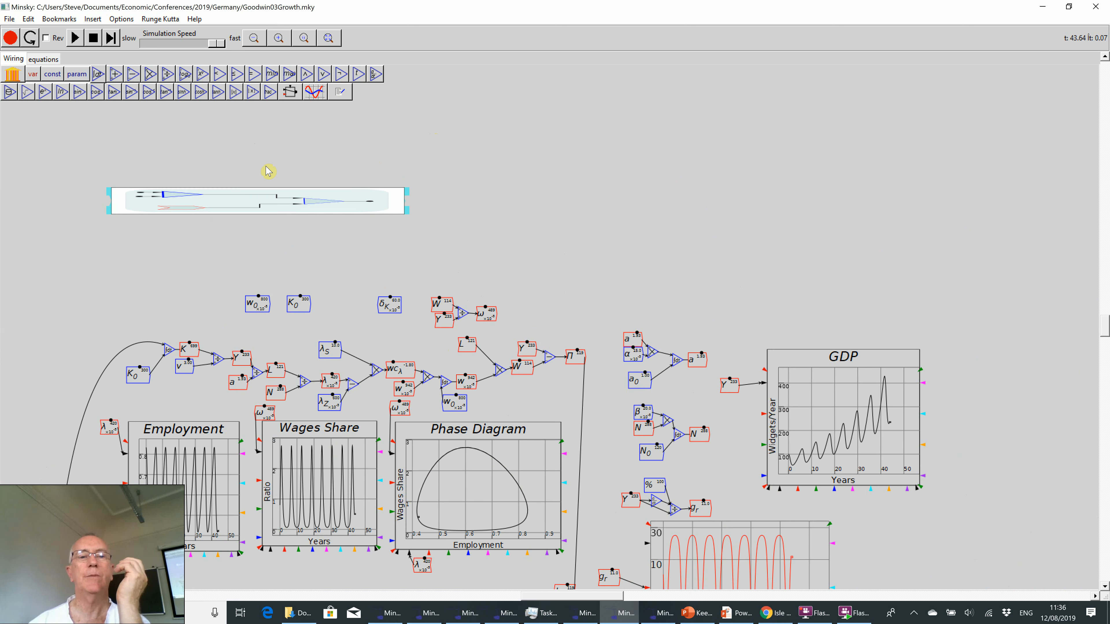
Step: Save the parameter group as its own file named ParametersGoodwin in the Germany folder
{"action": "right_click", "coordinate": [245, 203]}
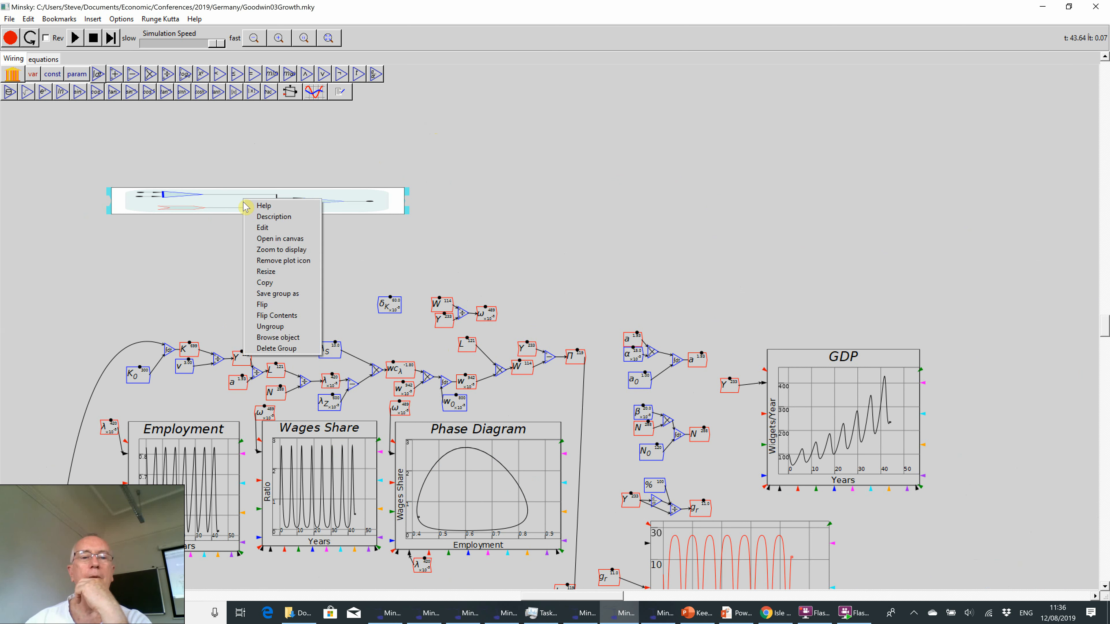
{"action": "left_click", "coordinate": [277, 295]}
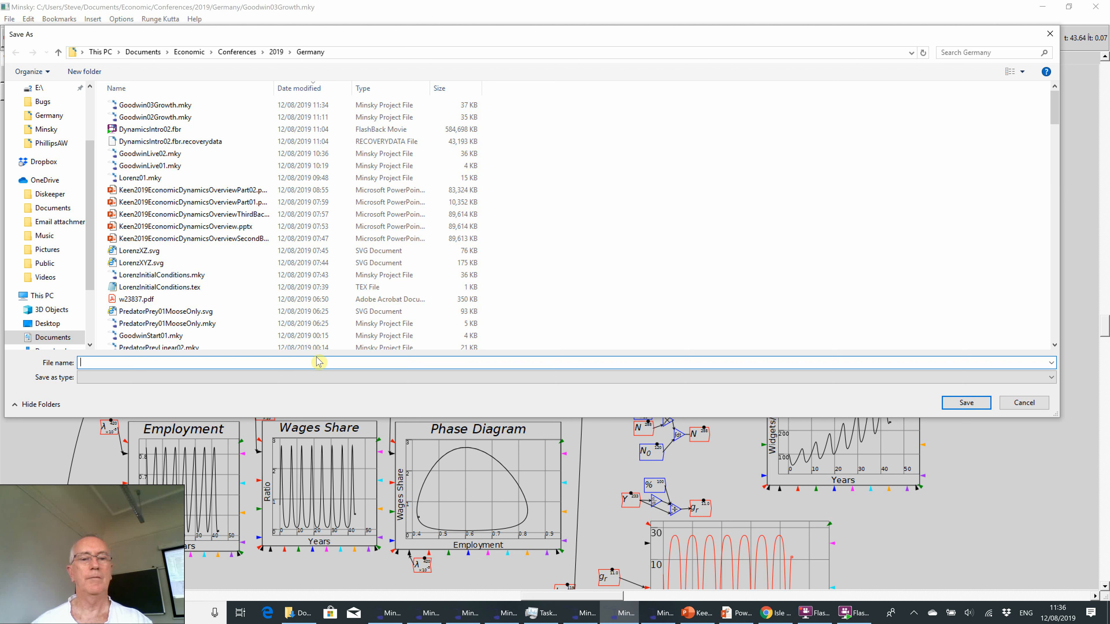
{"action": "type", "text": "par"}
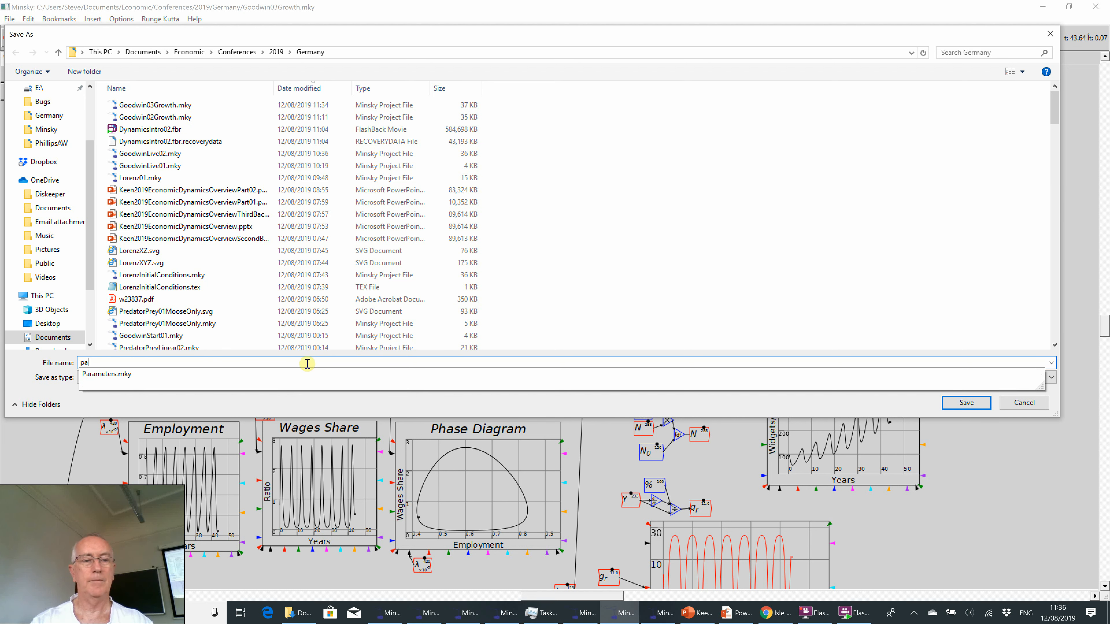
{"action": "key", "text": "BackSpace"}
{"action": "key", "text": "BackSpace"}
{"action": "type", "text": "Par"}
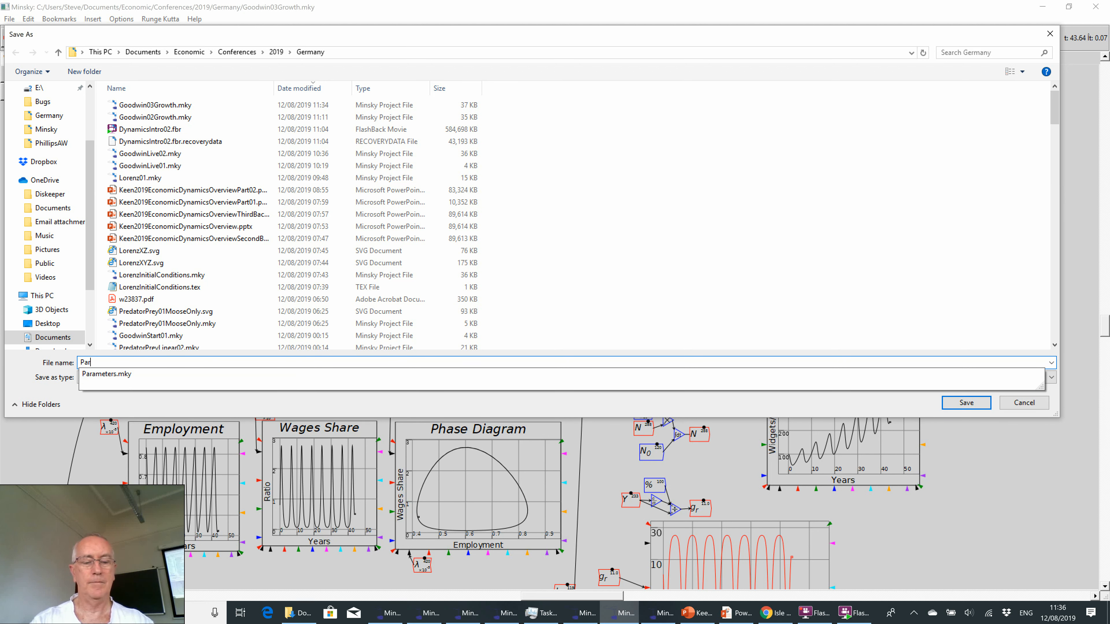
{"action": "type", "text": "ame"}
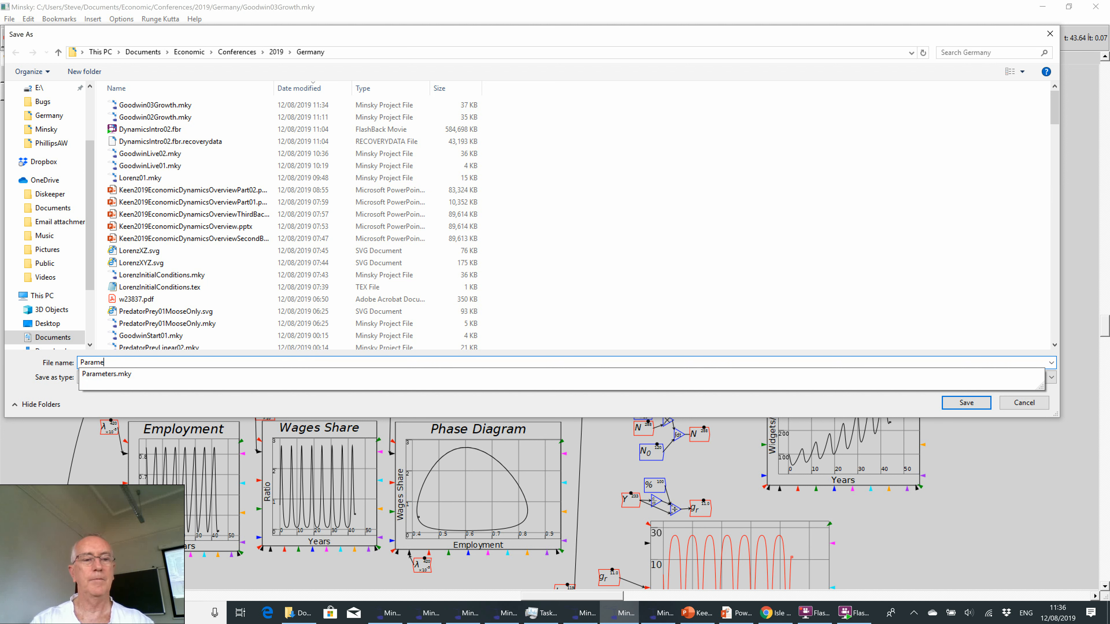
{"action": "type", "text": "tersGoodwin"}
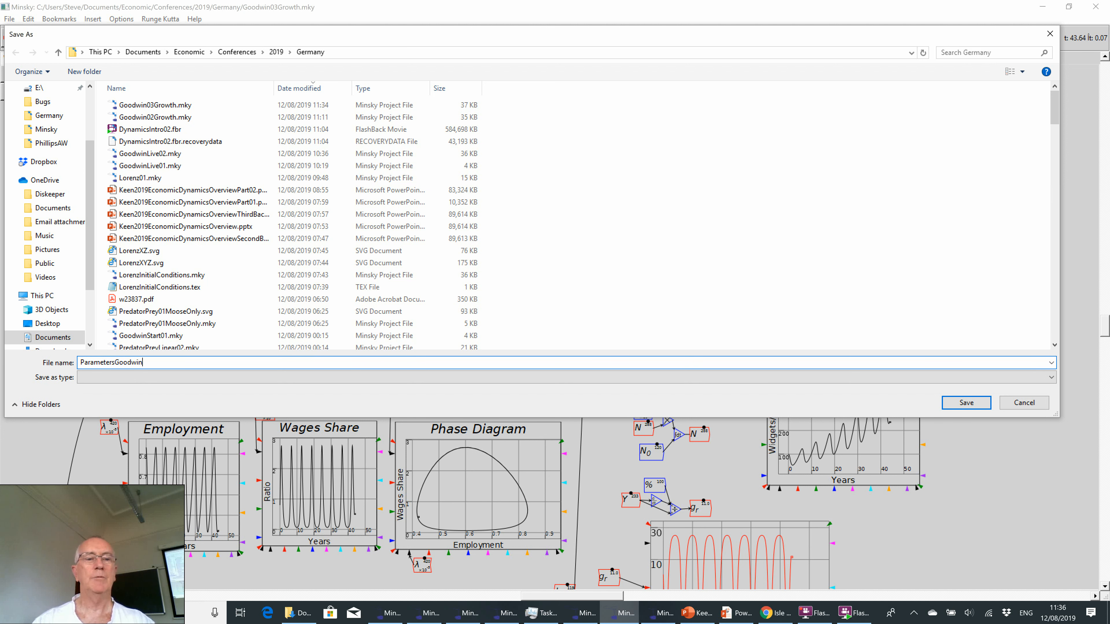
{"action": "key", "text": "Return"}
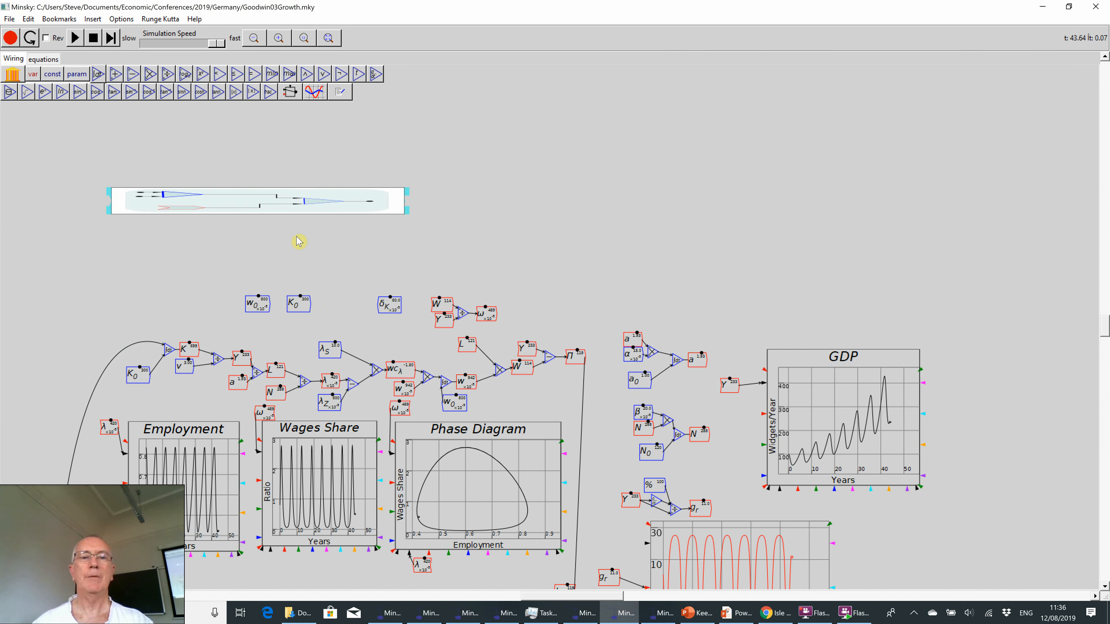
Step: Quit the Minsky instance holding the Goodwin03Growth model without saving its changes
{"action": "left_click", "coordinate": [10, 19]}
{"action": "left_click", "coordinate": [21, 185]}
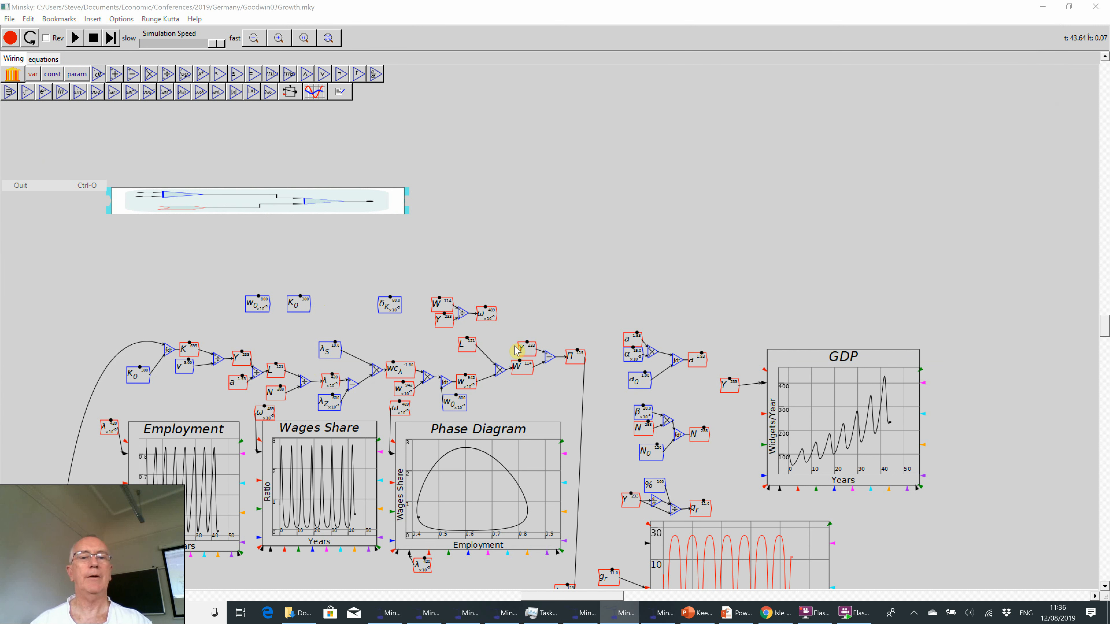
{"action": "left_click", "coordinate": [569, 345]}
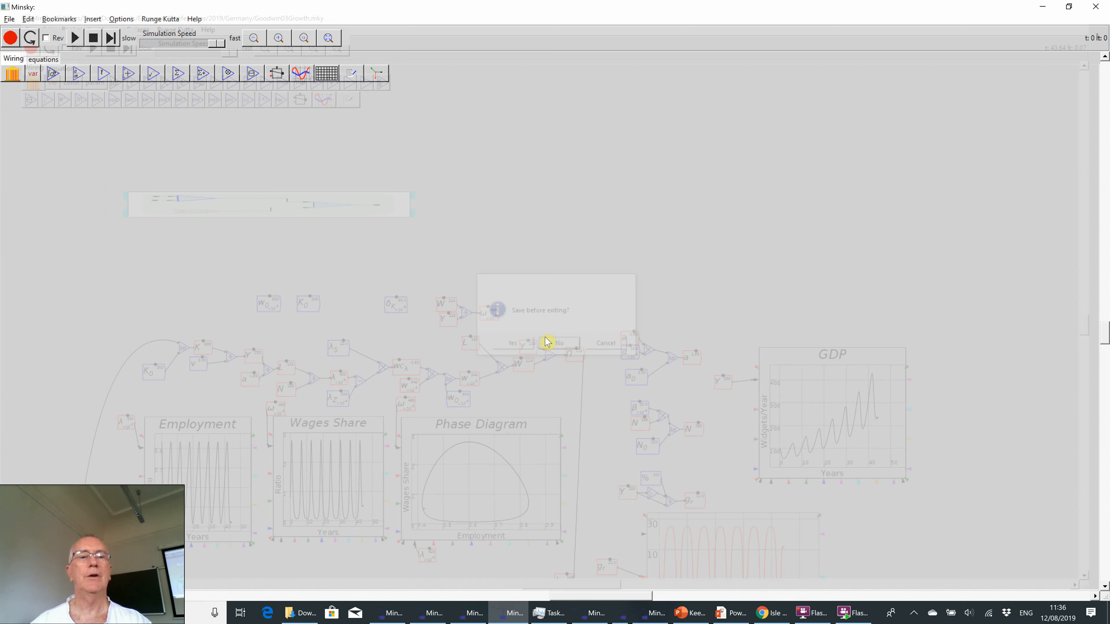
Step: Check the version details of the empty Minsky instance and dismiss them
{"action": "left_click", "coordinate": [9, 19]}
{"action": "left_click", "coordinate": [18, 32]}
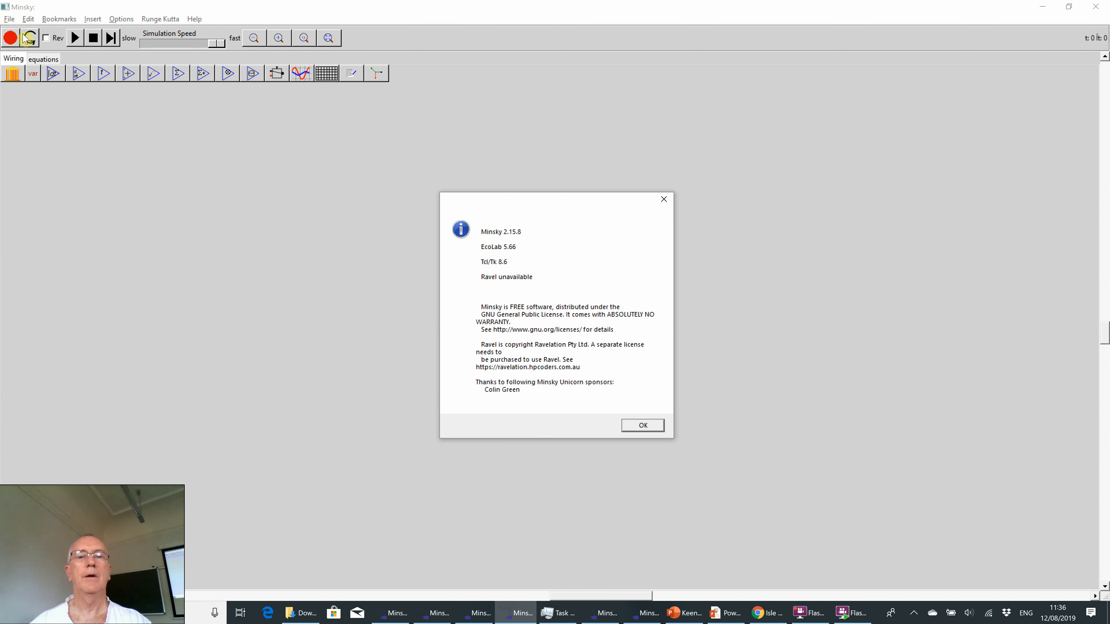
{"action": "left_click", "coordinate": [641, 426]}
Step: Open the saved parameter file ParametersGoodwin.mky from the Germany folder
{"action": "left_click", "coordinate": [9, 19]}
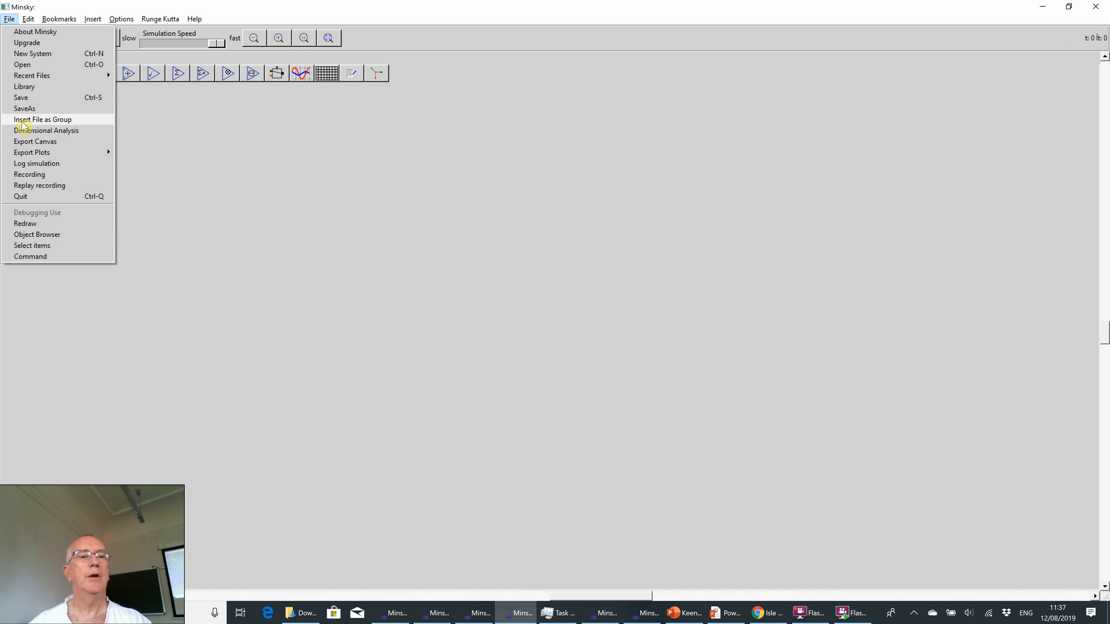
{"action": "left_click", "coordinate": [19, 64]}
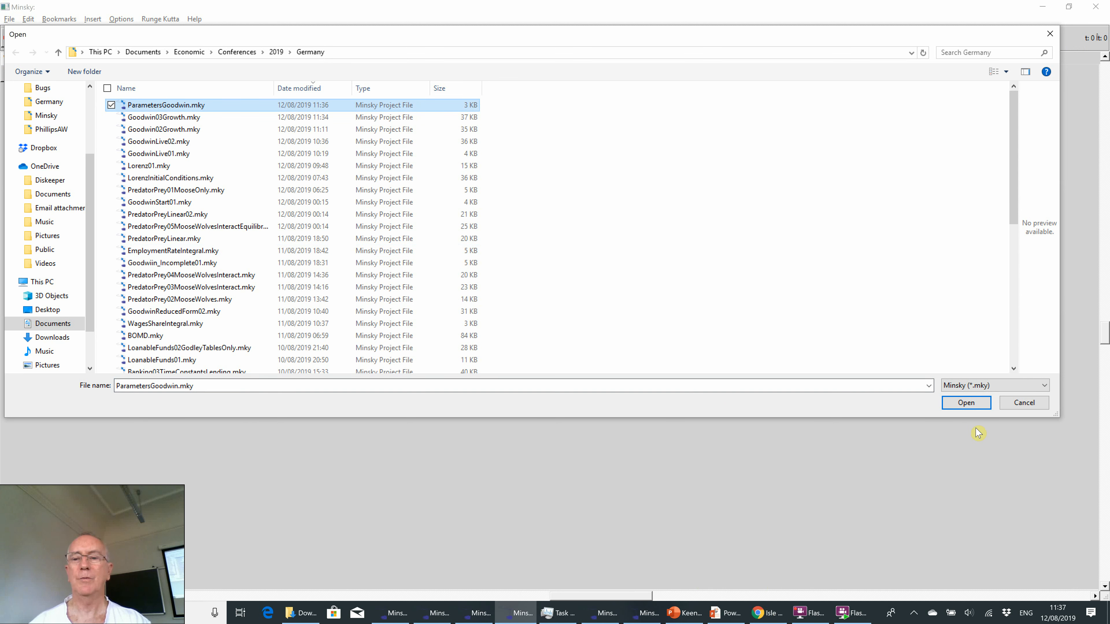
{"action": "left_click", "coordinate": [967, 405]}
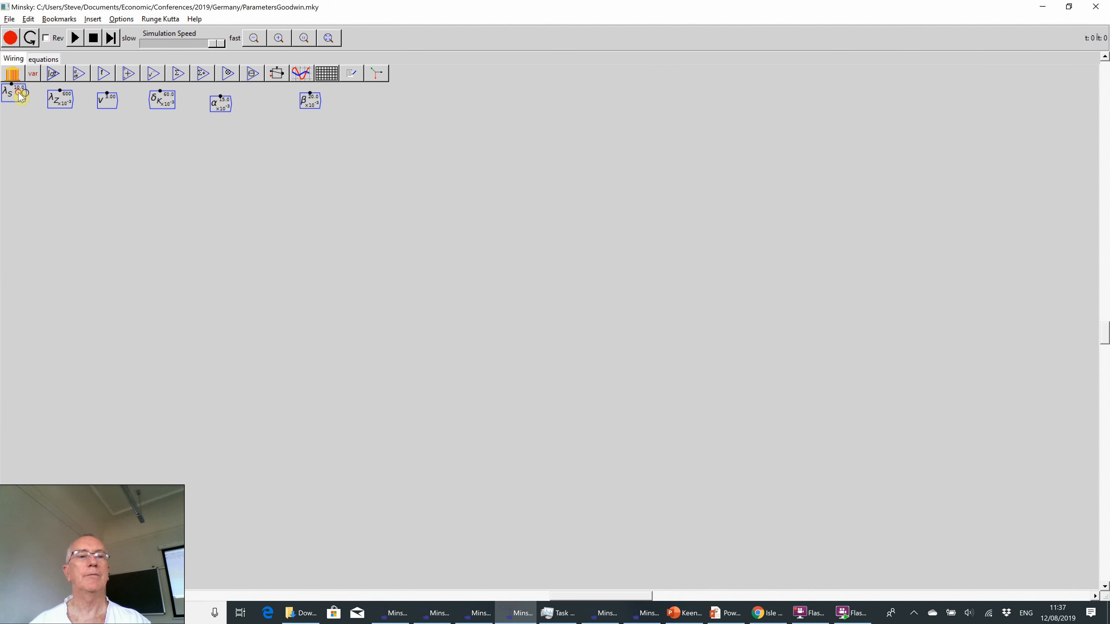
Step: Tidy the parameter row by bringing δK, α and β closer to v and nudging λS, λZ and v into line
{"action": "left_click_drag", "start_coordinate": [22, 99], "coordinate": [31, 107]}
{"action": "left_click_drag", "start_coordinate": [161, 111], "coordinate": [151, 113]}
{"action": "left_click_drag", "start_coordinate": [223, 113], "coordinate": [181, 109]}
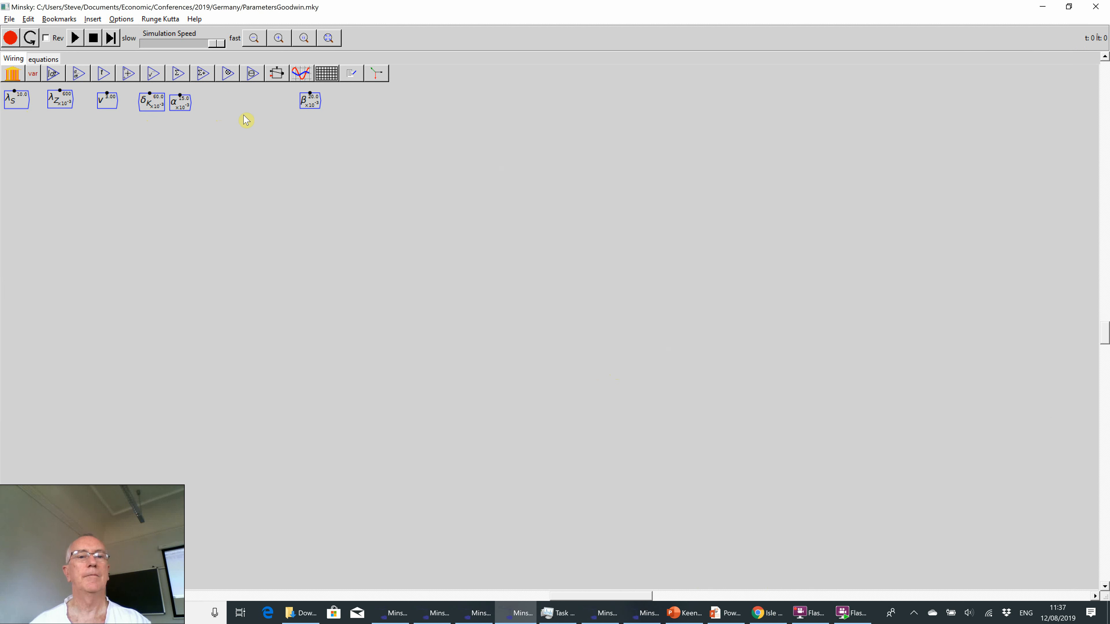
{"action": "left_click_drag", "start_coordinate": [310, 107], "coordinate": [220, 111]}
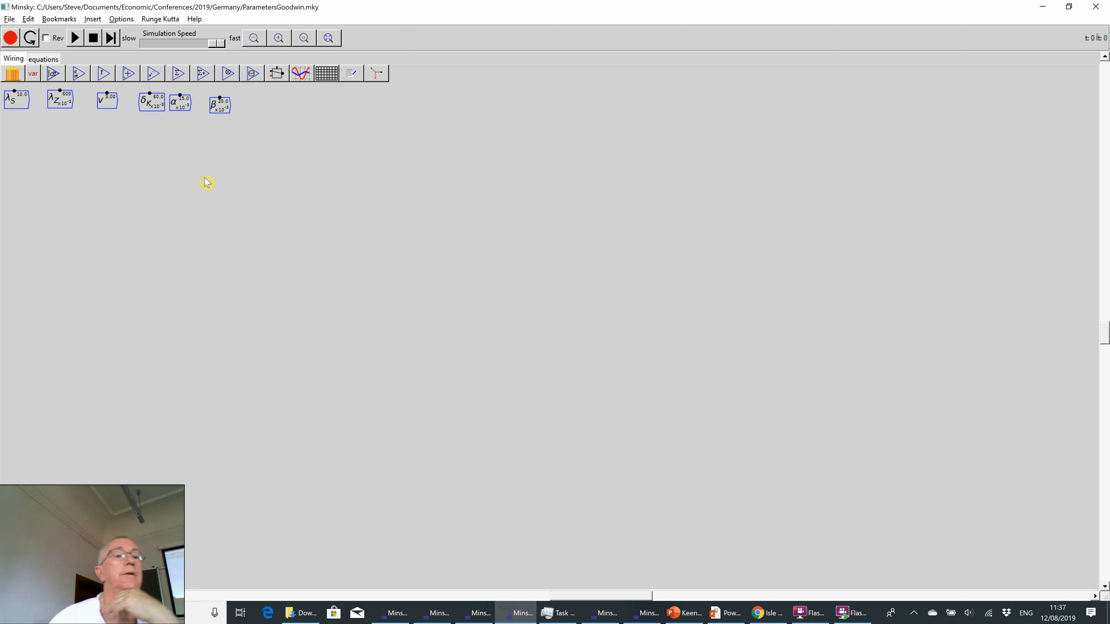
{"action": "left_click_drag", "start_coordinate": [52, 94], "coordinate": [24, 102]}
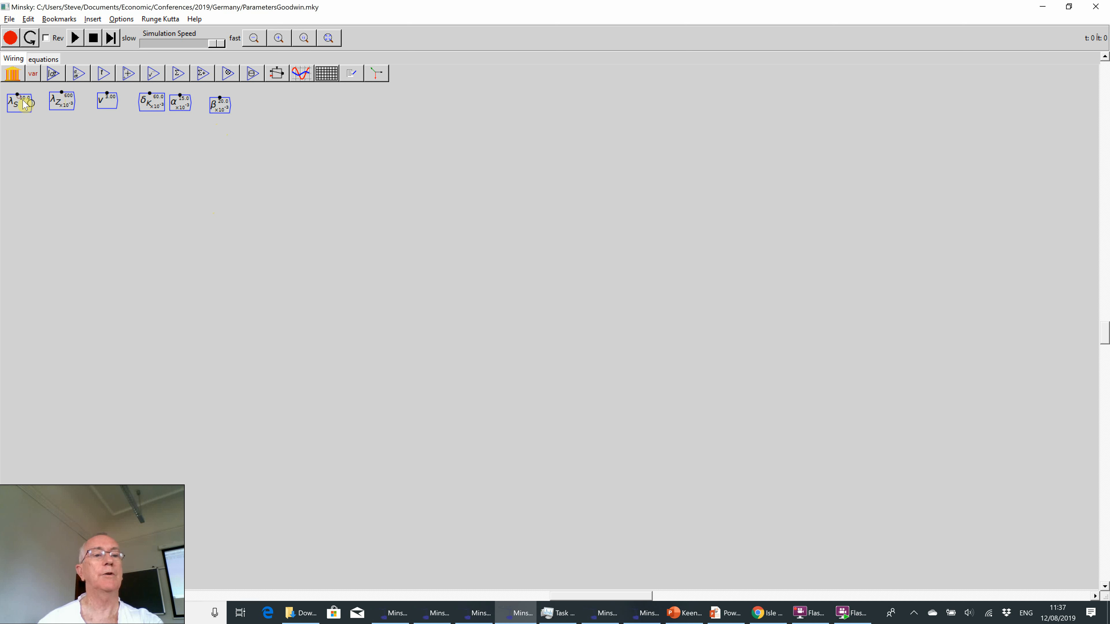
{"action": "left_click_drag", "start_coordinate": [108, 99], "coordinate": [106, 99]}
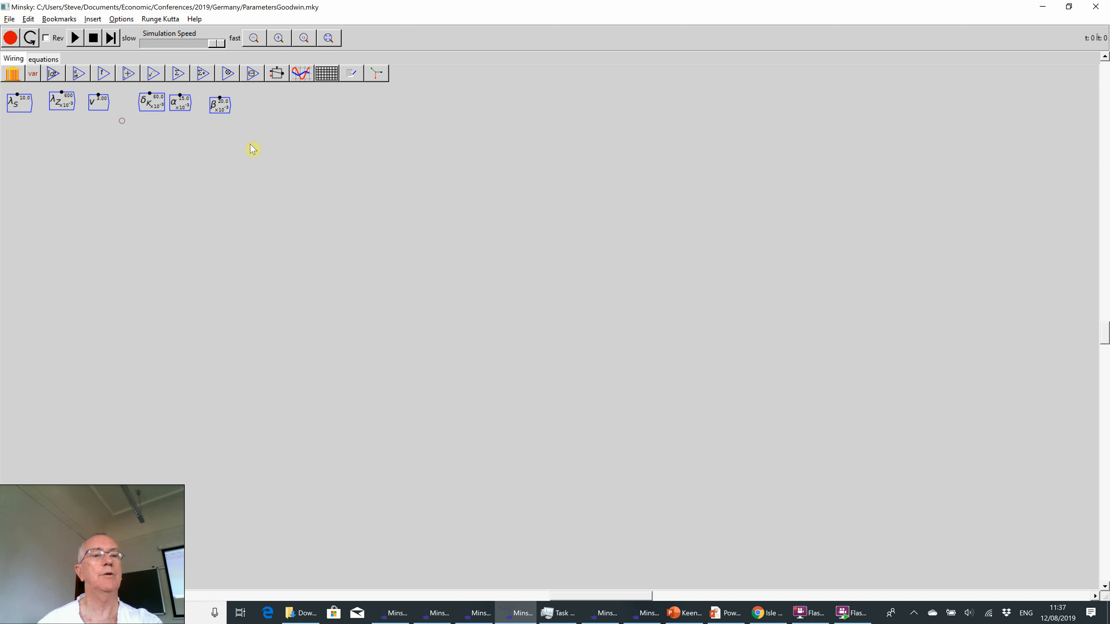
Step: Try combining all six parameters into one group, and ungroup them again
{"action": "left_click_drag", "start_coordinate": [256, 141], "coordinate": [5, 89]}
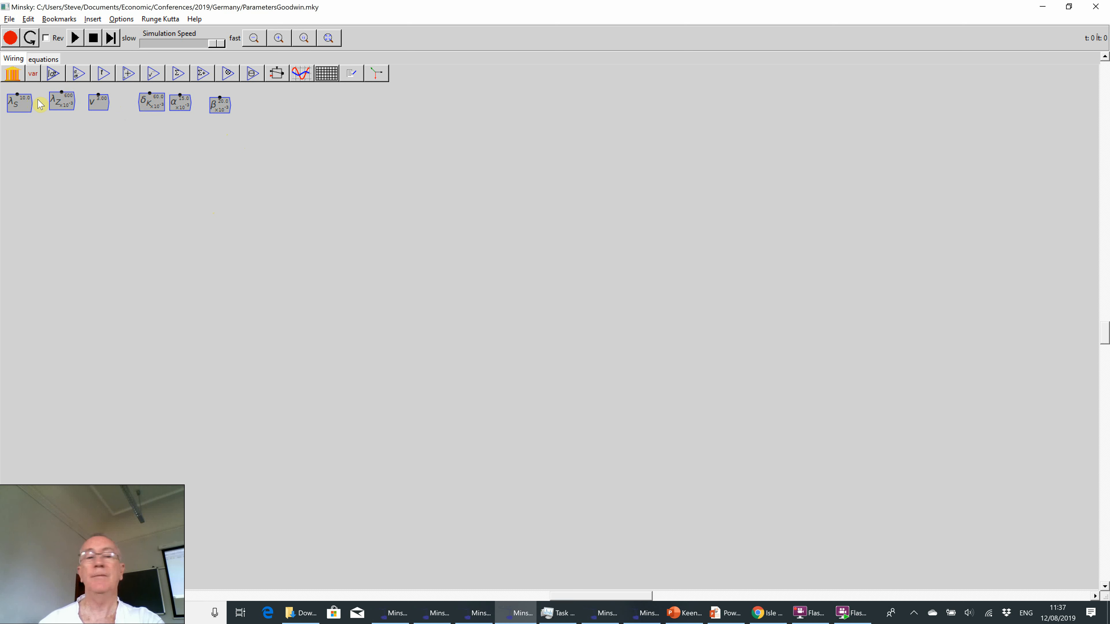
{"action": "right_click", "coordinate": [40, 103]}
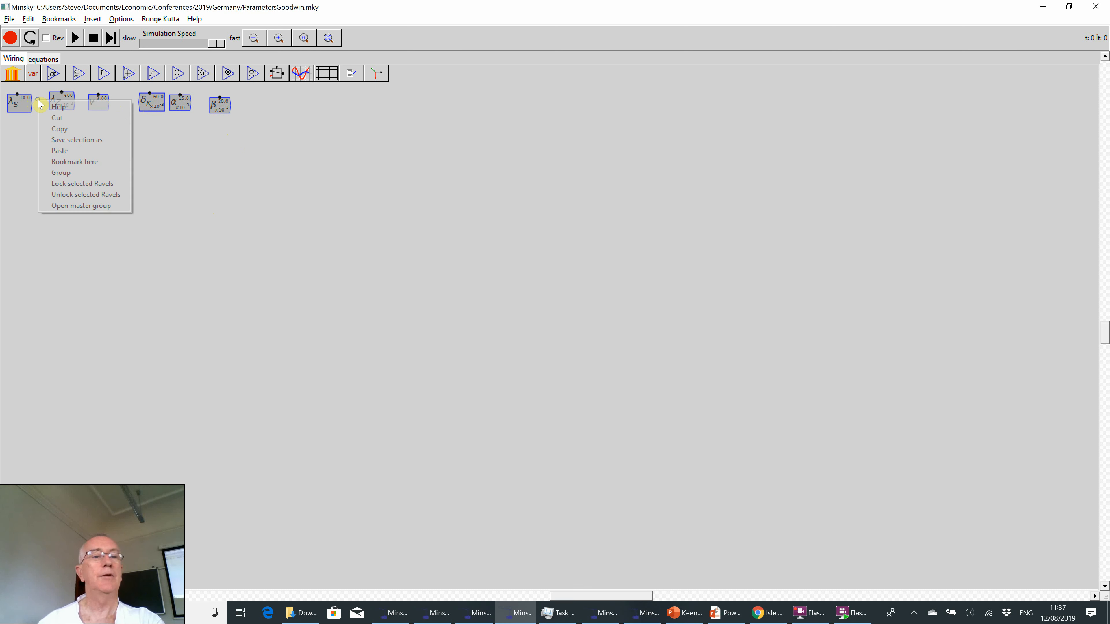
{"action": "left_click", "coordinate": [74, 174]}
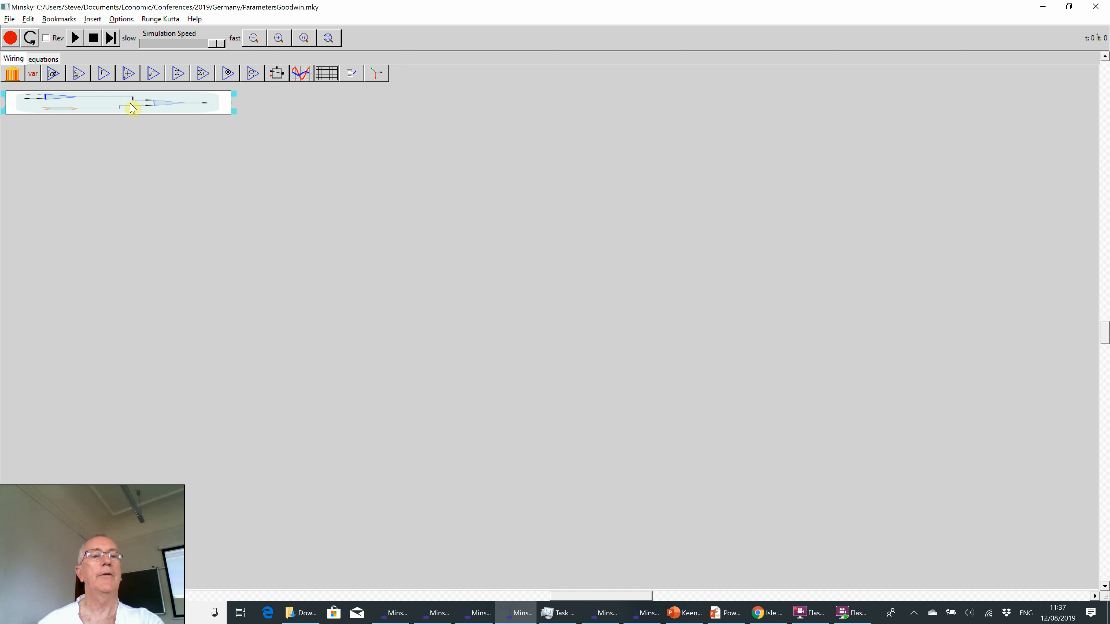
{"action": "left_click_drag", "start_coordinate": [133, 108], "coordinate": [153, 116]}
{"action": "right_click", "coordinate": [156, 117]}
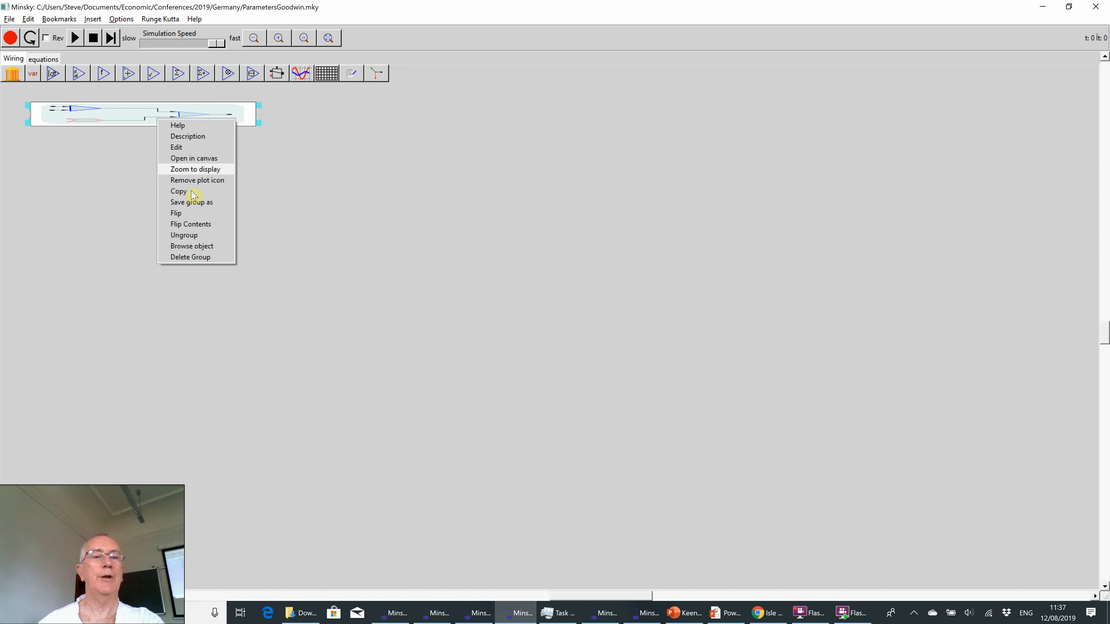
{"action": "left_click", "coordinate": [188, 236]}
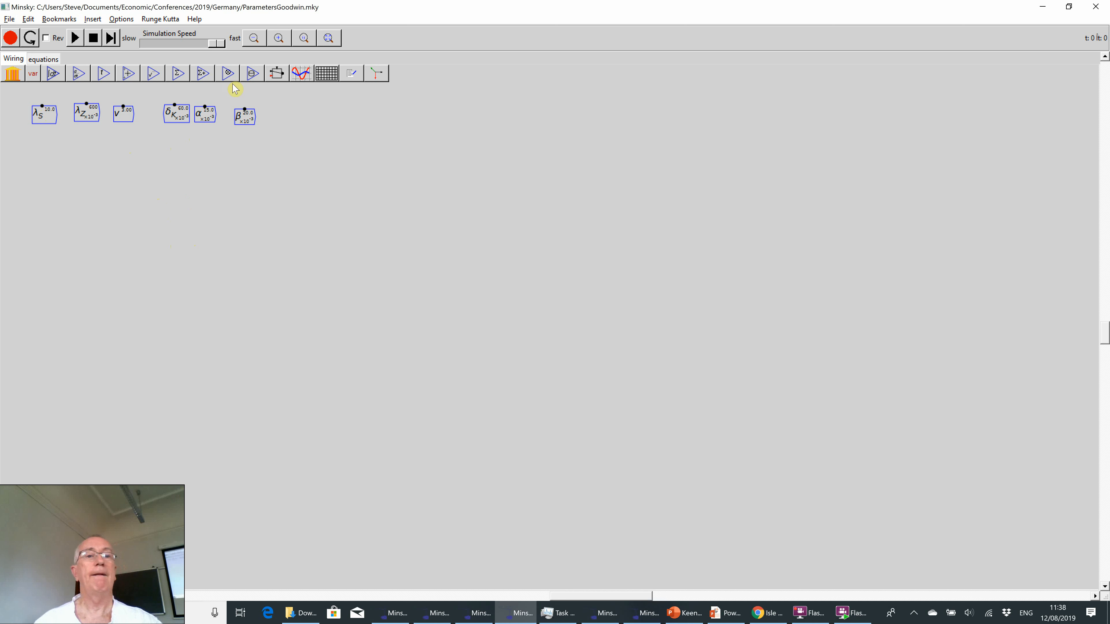
Step: Add an integral block below the parameter row and name its variable \omega
{"action": "left_click", "coordinate": [279, 39]}
{"action": "left_click", "coordinate": [278, 39]}
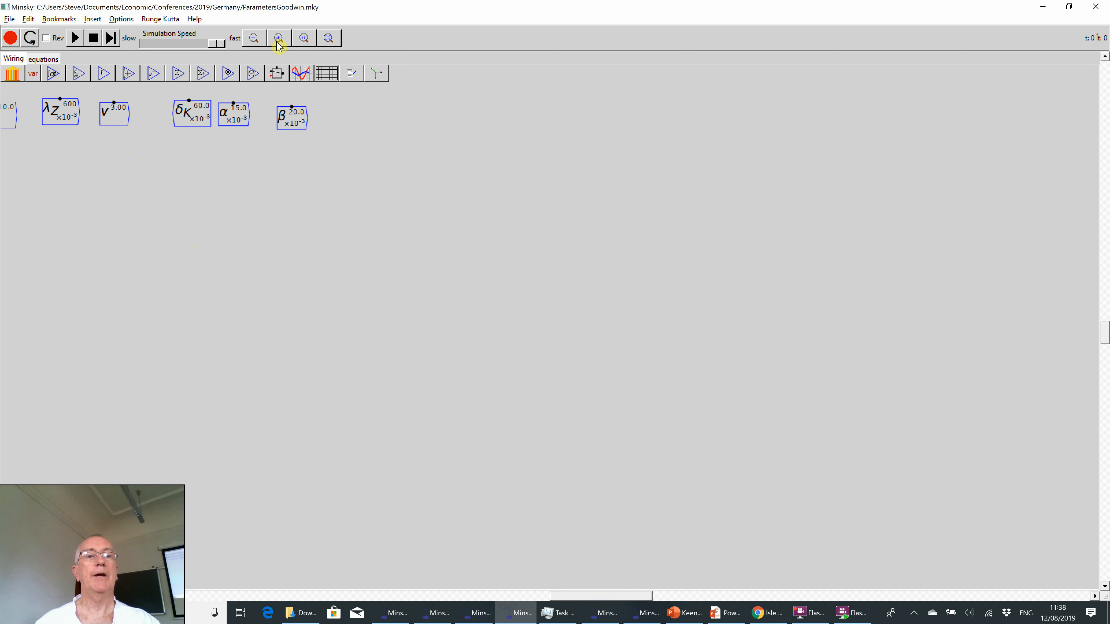
{"action": "left_click", "coordinate": [279, 39]}
{"action": "left_click_drag", "start_coordinate": [154, 182], "coordinate": [280, 205]}
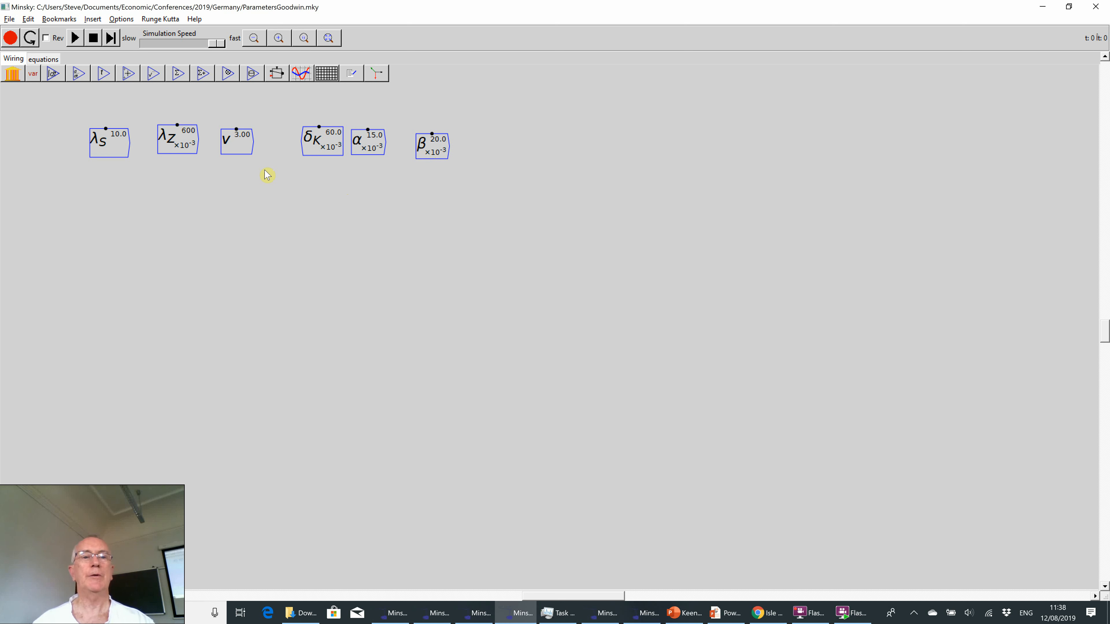
{"action": "left_click", "coordinate": [120, 239]}
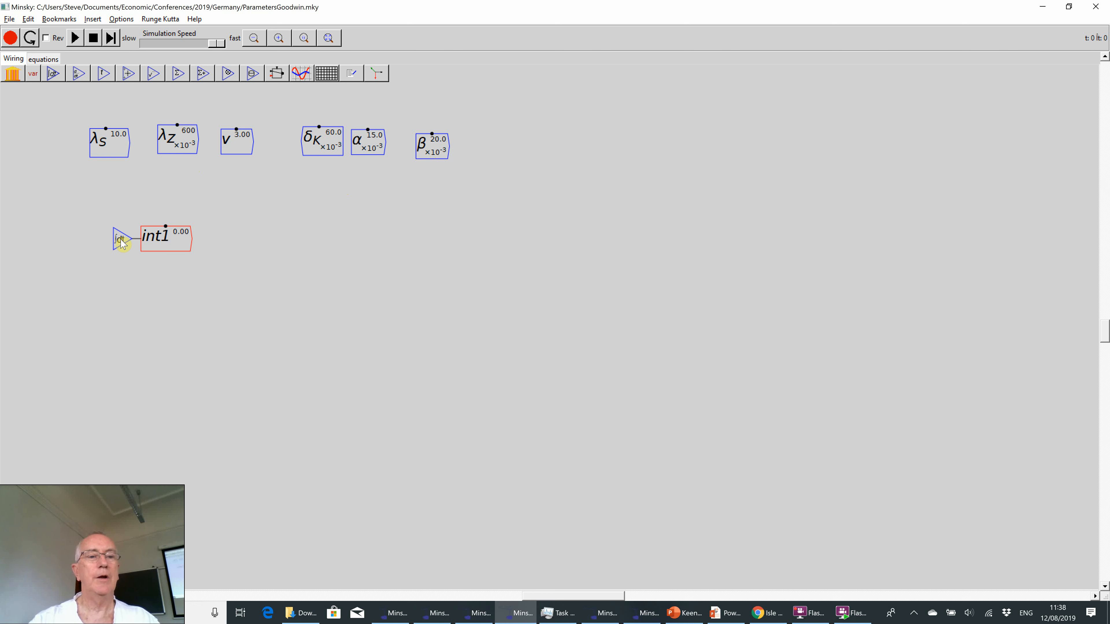
{"action": "double_click", "coordinate": [150, 242]}
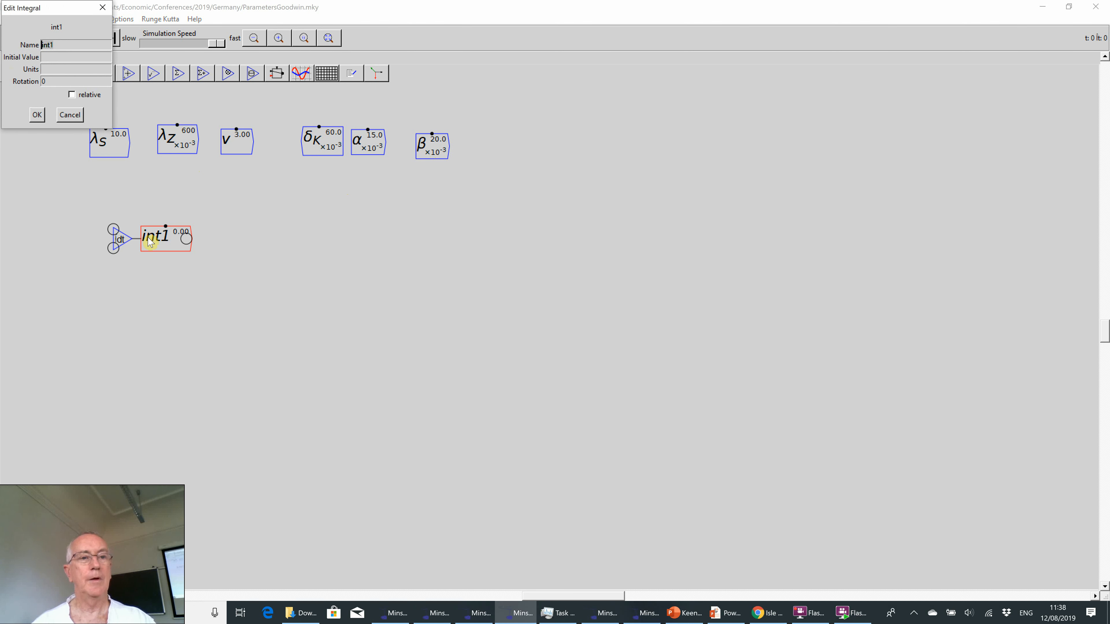
{"action": "type", "text": "\\omega"}
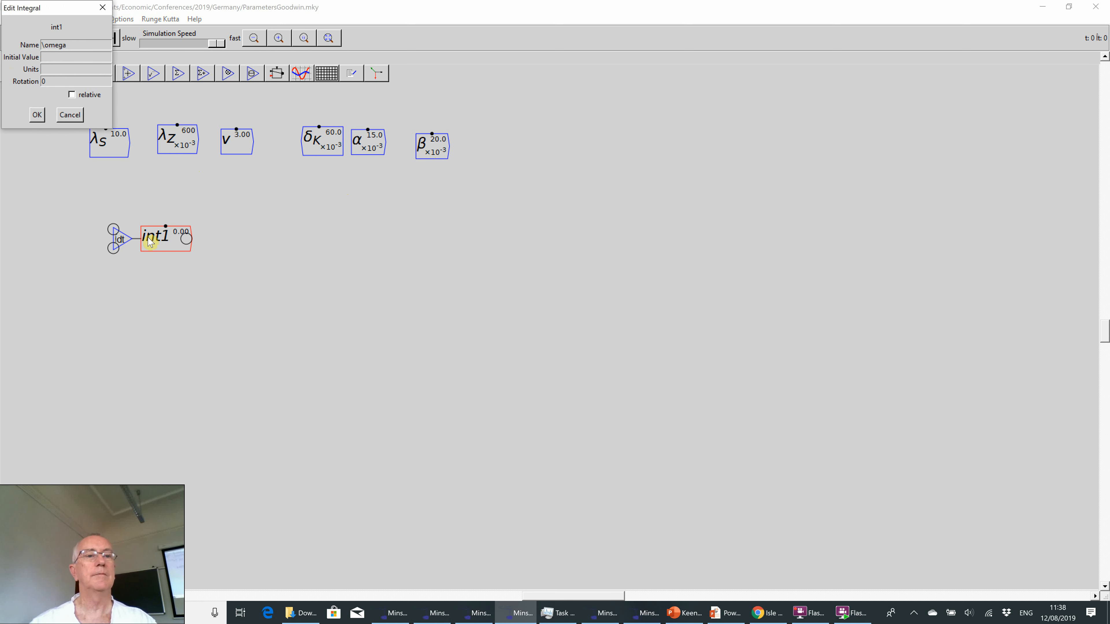
{"action": "key", "text": "Return"}
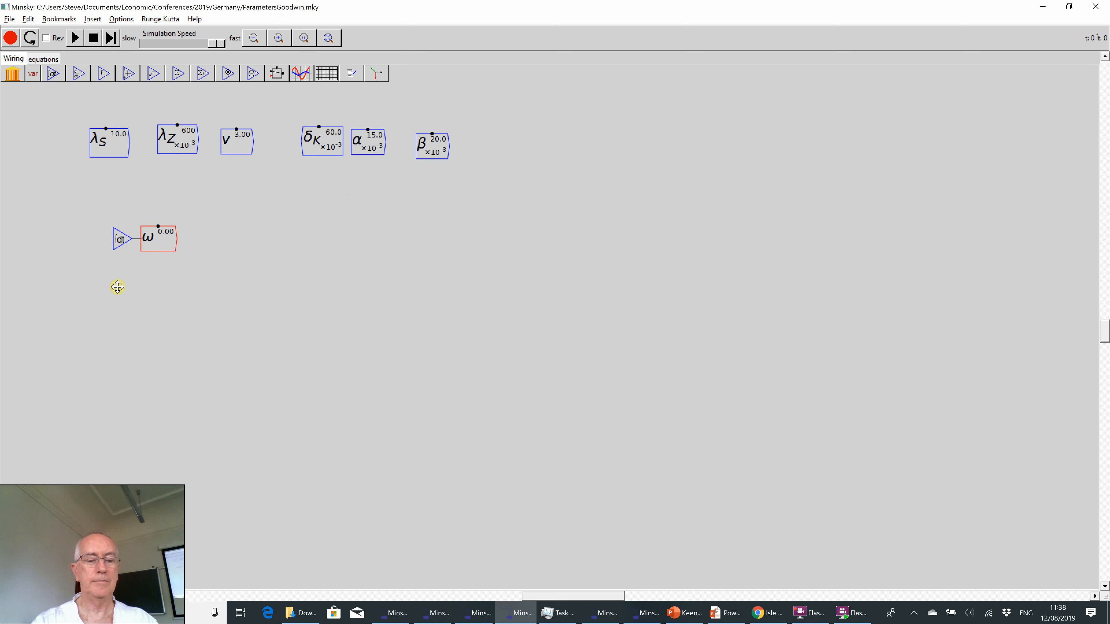
Step: Add a second integral block beneath the ω integral and name its variable \lambda
{"action": "key", "text": "shift+7"}
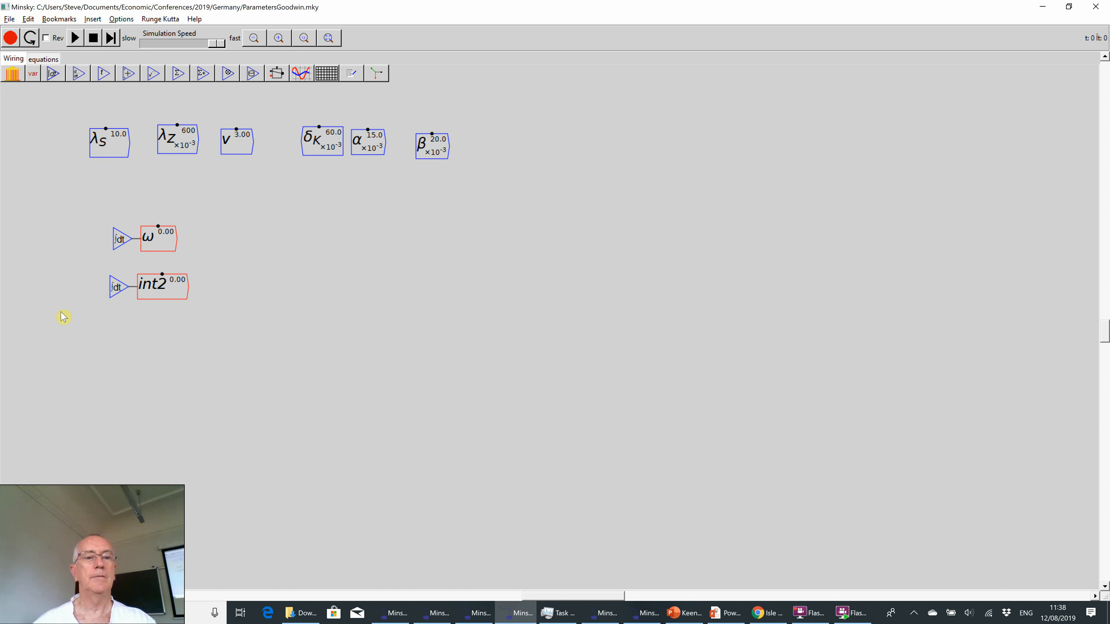
{"action": "double_click", "coordinate": [168, 296]}
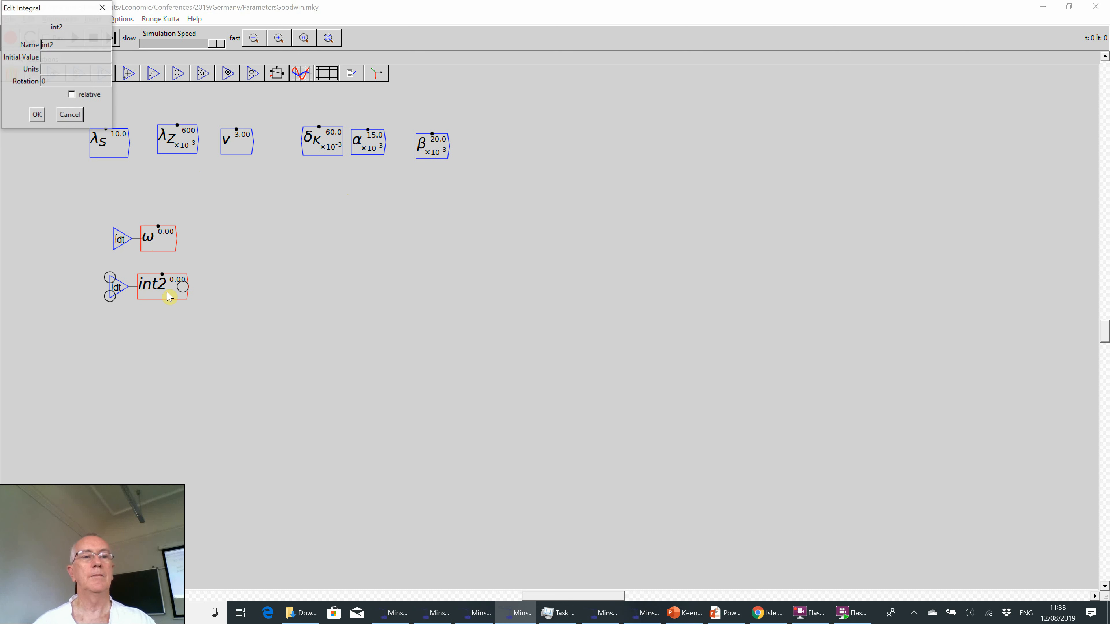
{"action": "type", "text": "\\lambda"}
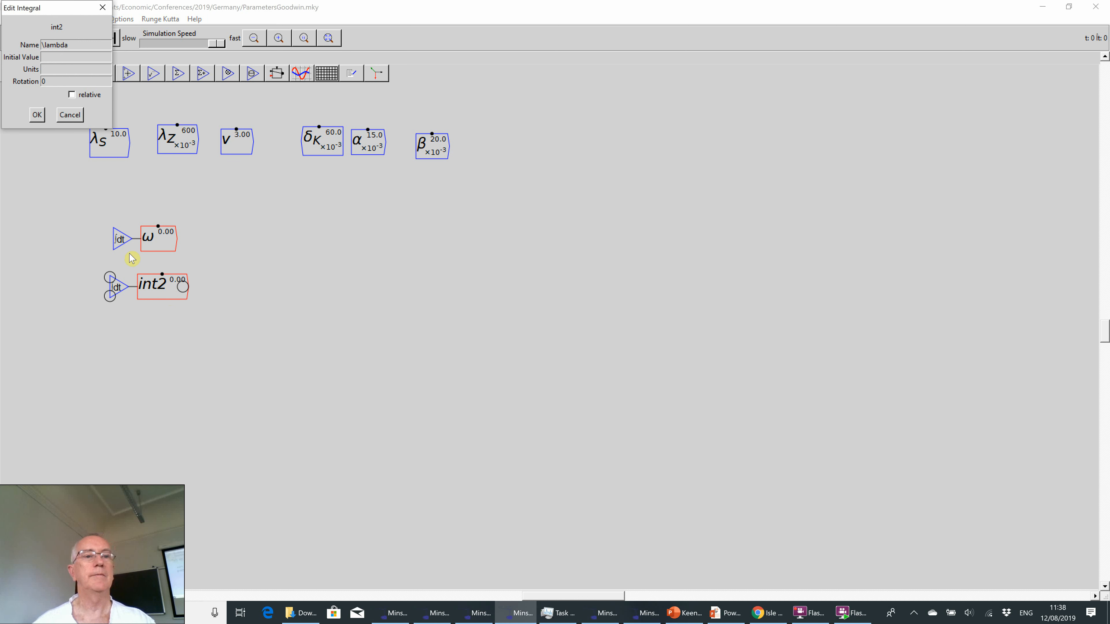
{"action": "left_click", "coordinate": [36, 116]}
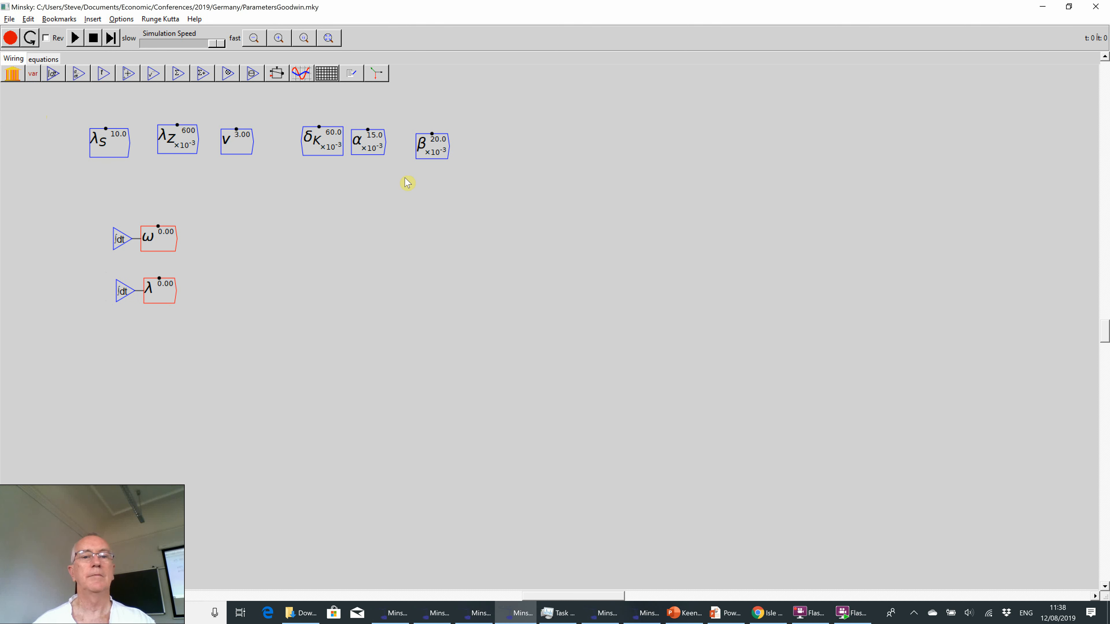
Step: Add a variable named \lambda_0 beside β in the parameter row and make it a parameter with initial value 0.65
{"action": "type", "text": "\\lambda_0"}
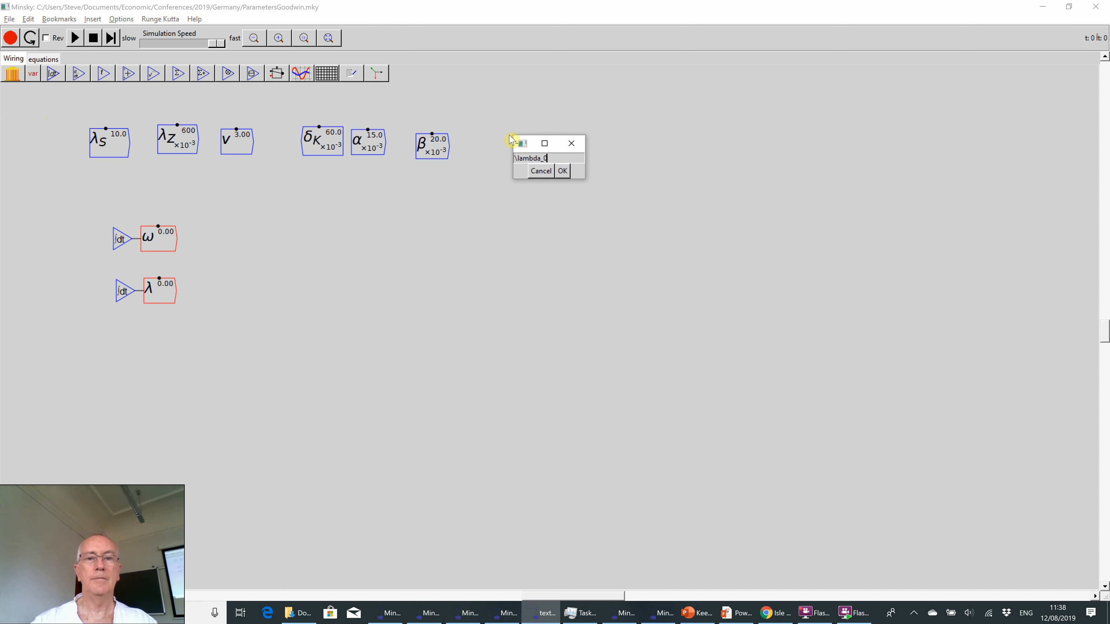
{"action": "key", "text": "Return"}
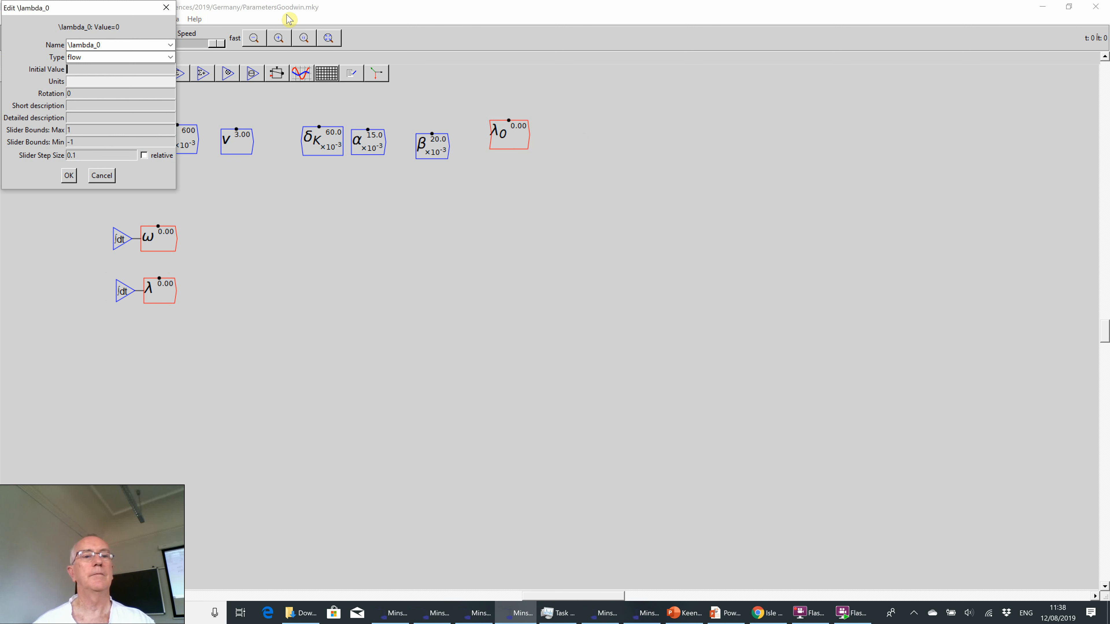
{"action": "left_click", "coordinate": [170, 57]}
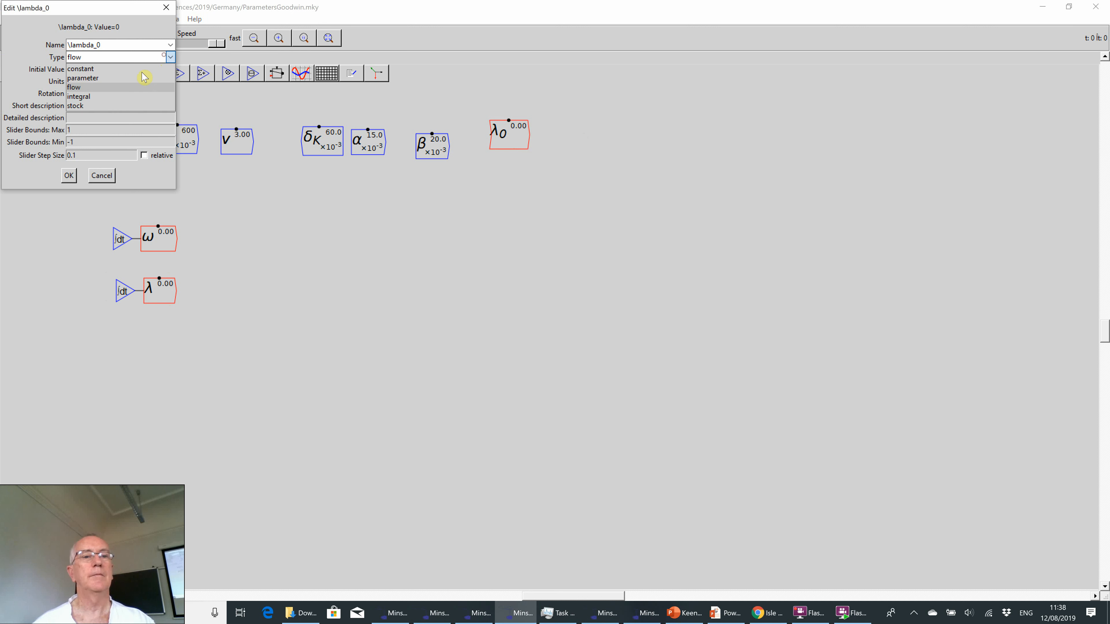
{"action": "left_click", "coordinate": [141, 78]}
{"action": "left_click", "coordinate": [134, 69]}
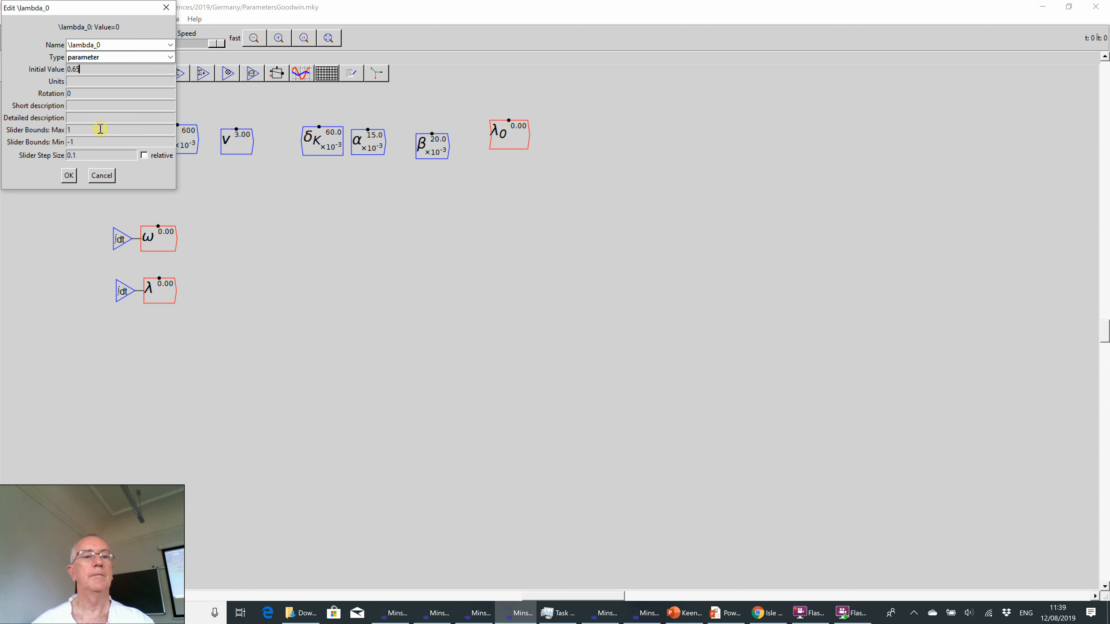
{"action": "left_click", "coordinate": [68, 175]}
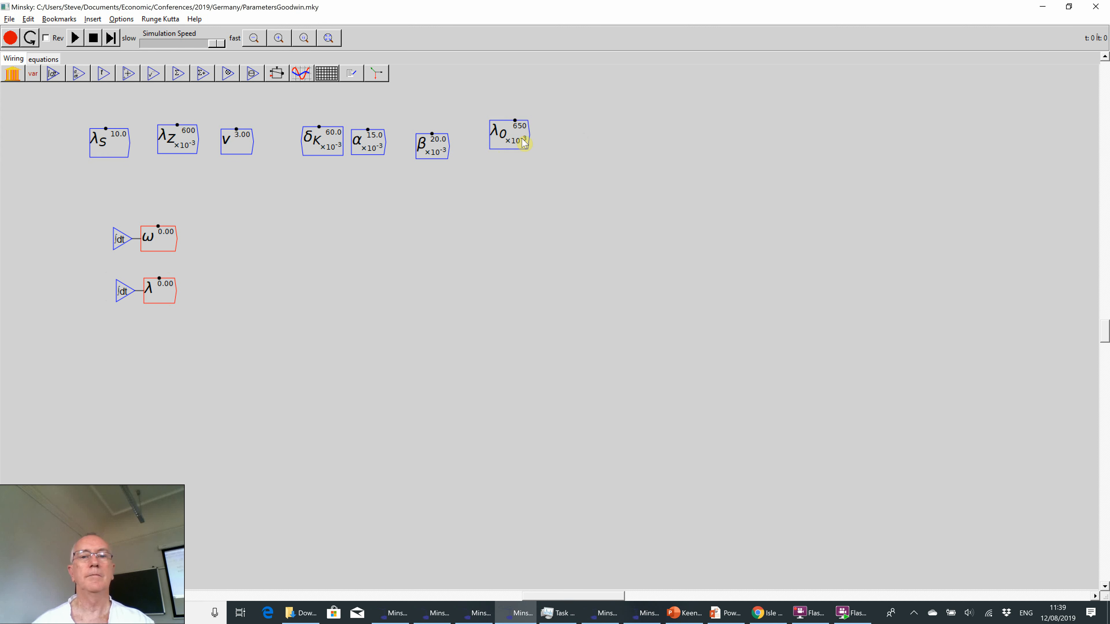
Step: Add a parameter named \omega_0 with initial value 0.7 and line it up beside λ0 in the parameter row
{"action": "type", "text": "\\omega_0"}
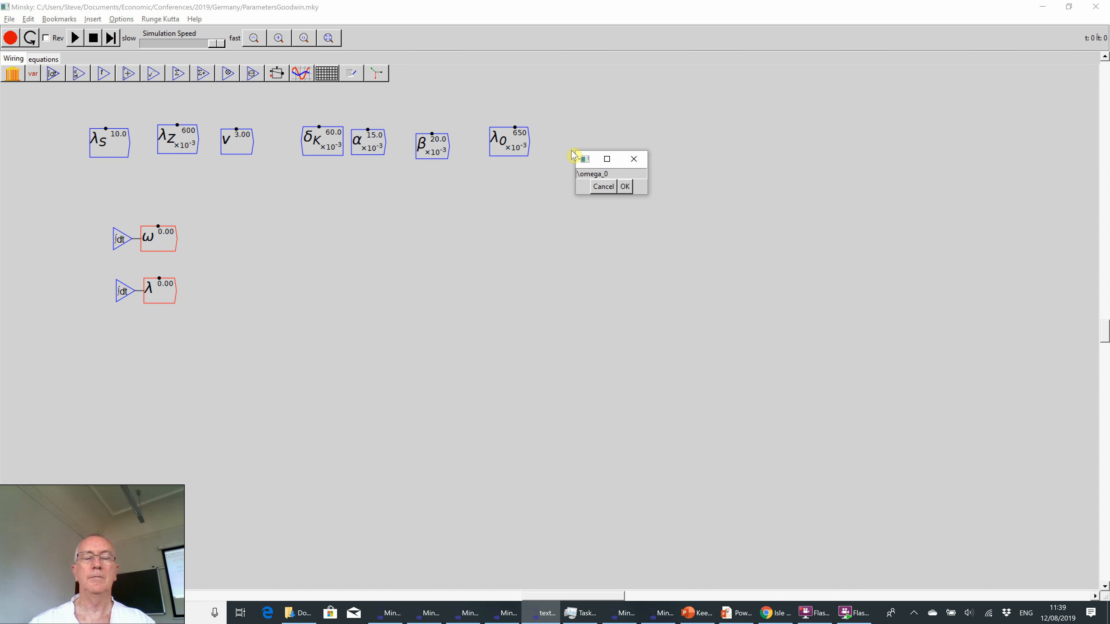
{"action": "key", "text": "Return"}
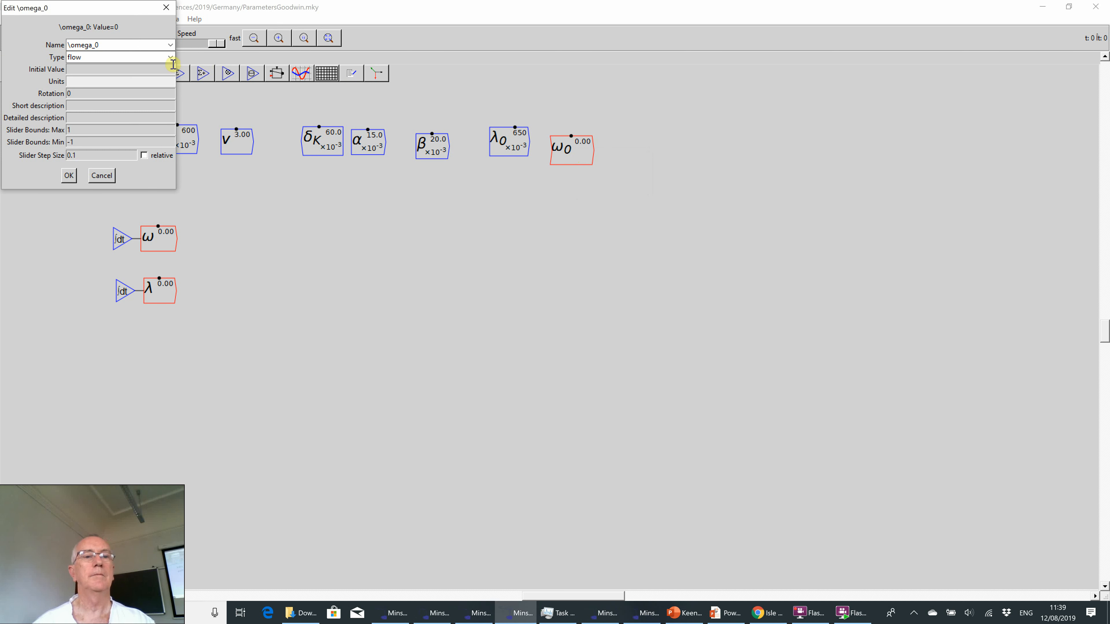
{"action": "left_click", "coordinate": [170, 57]}
{"action": "left_click", "coordinate": [126, 69]}
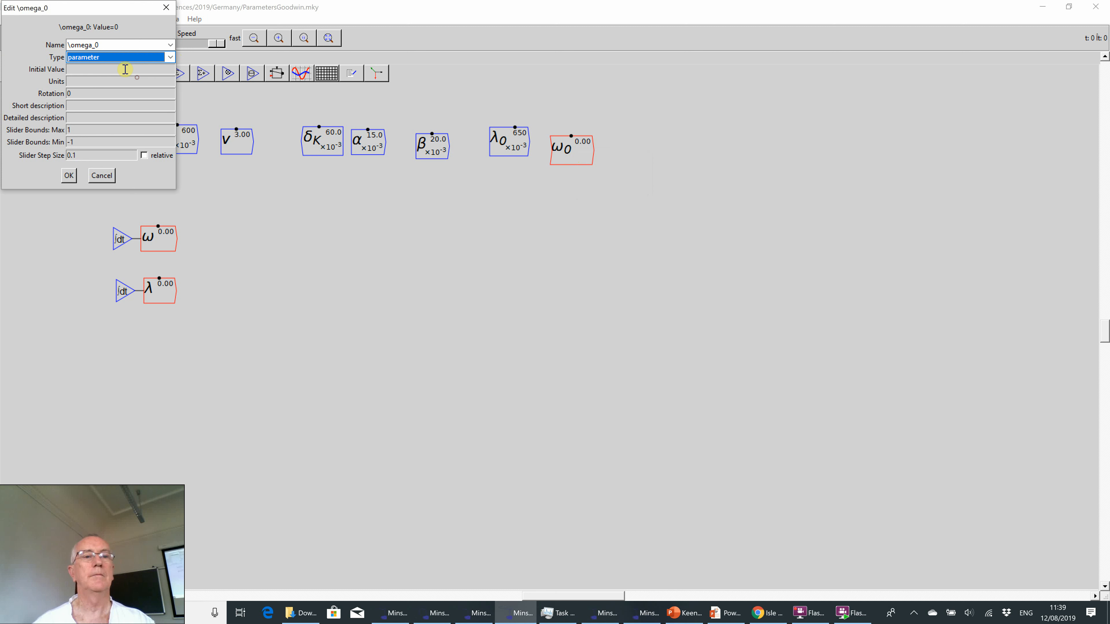
{"action": "left_click", "coordinate": [126, 69]}
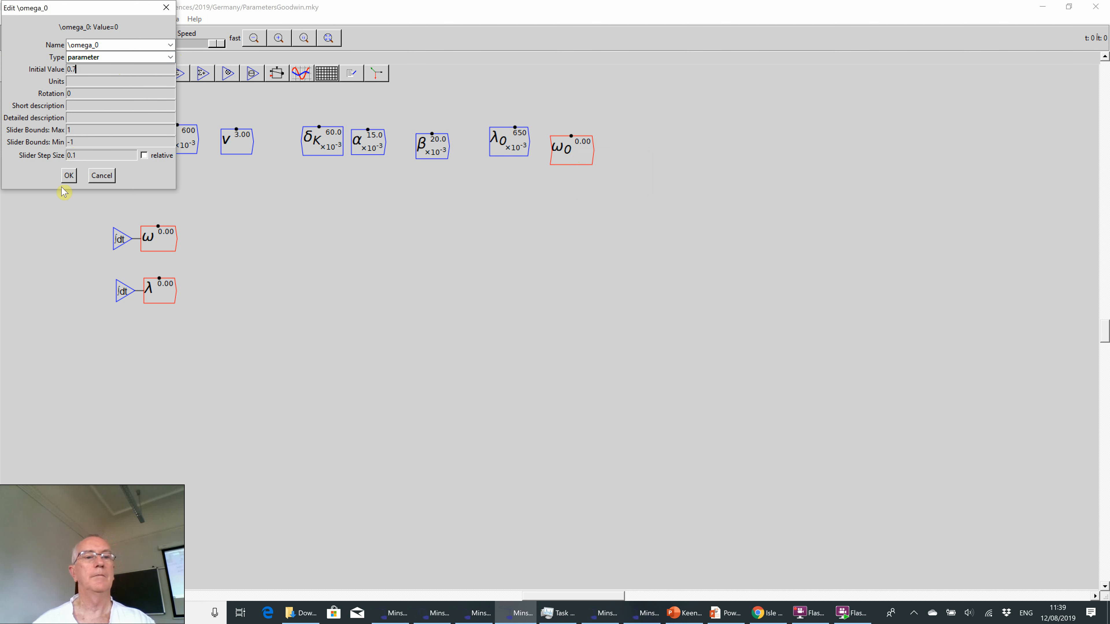
{"action": "left_click", "coordinate": [69, 176]}
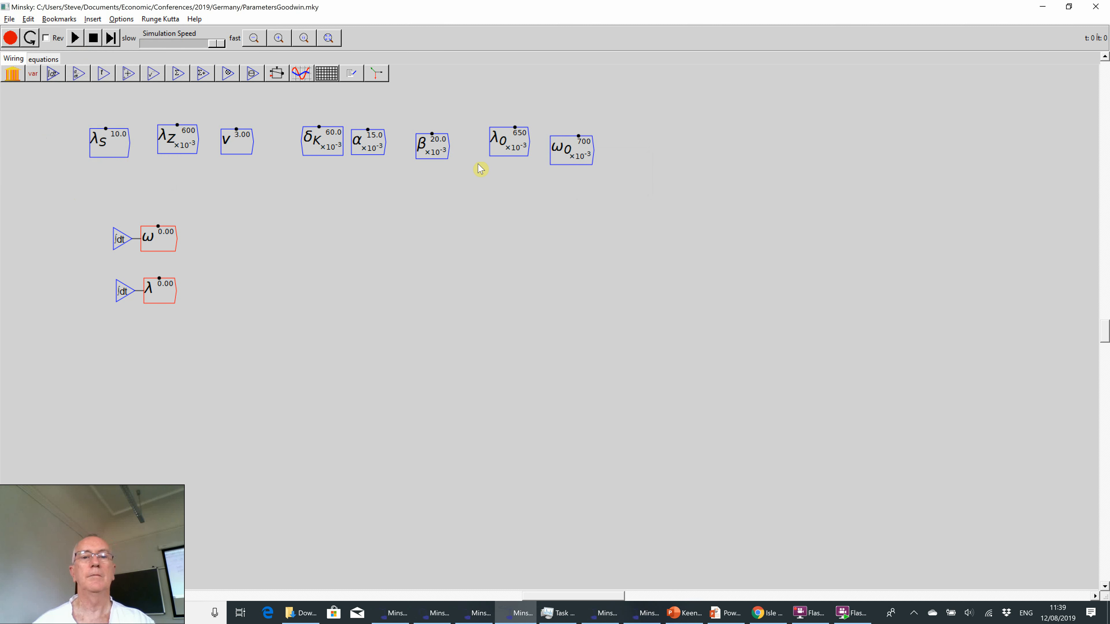
{"action": "left_click_drag", "start_coordinate": [562, 154], "coordinate": [566, 148]}
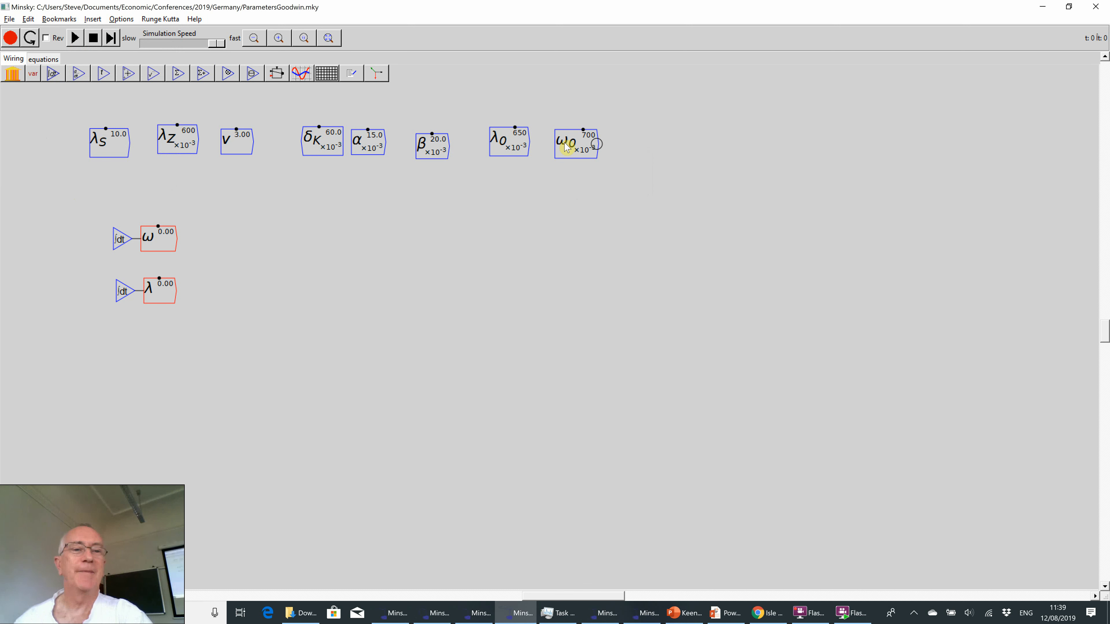
Step: Copy the λ0 parameter, place the copy below the λ integral and wire it to that integral's initial-value input
{"action": "right_click", "coordinate": [501, 140]}
{"action": "left_click", "coordinate": [523, 224]}
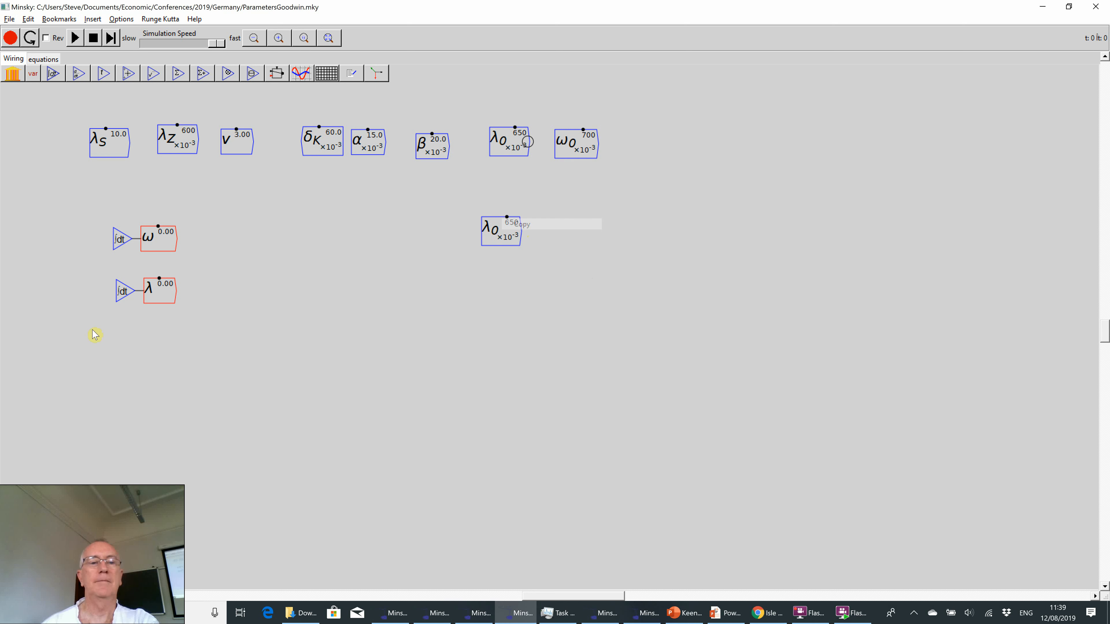
{"action": "left_click", "coordinate": [99, 352]}
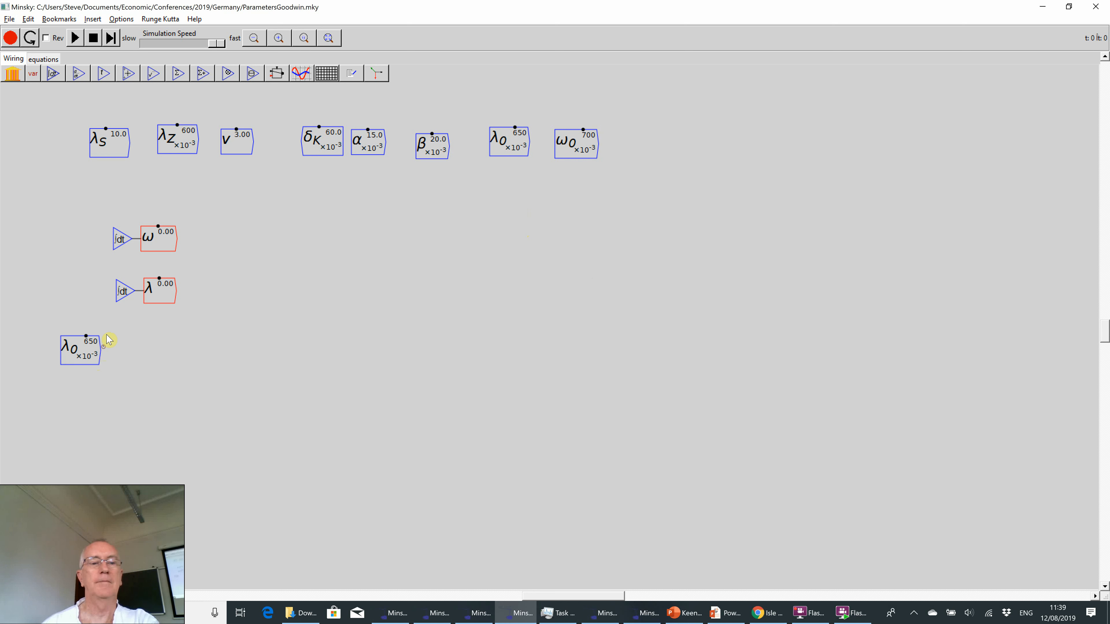
{"action": "left_click_drag", "start_coordinate": [100, 350], "coordinate": [116, 301]}
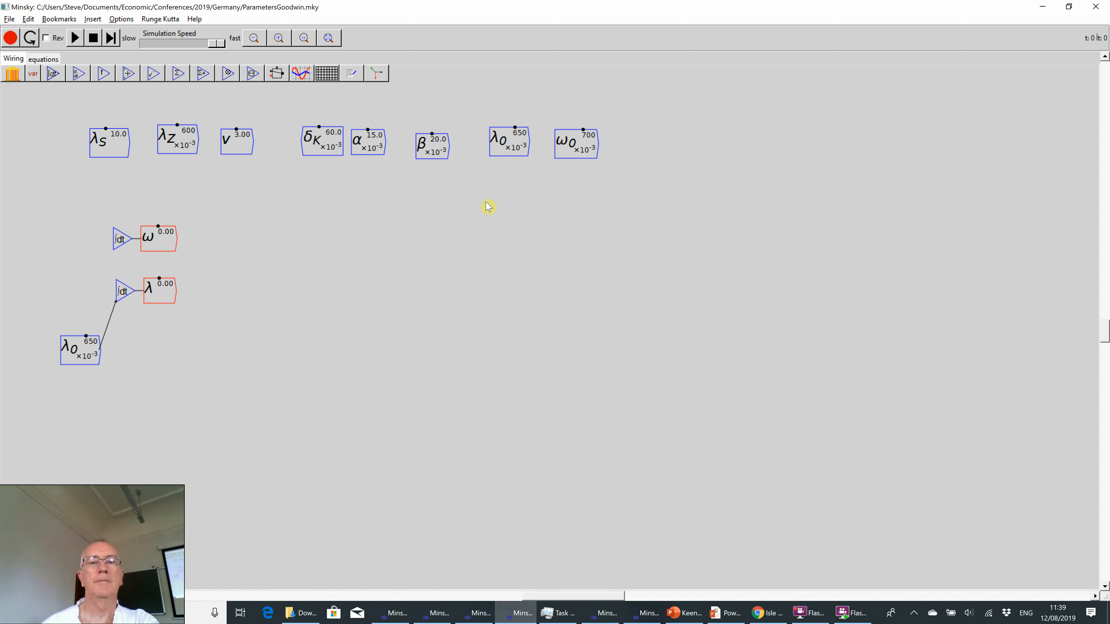
Step: Copy the ω0 parameter, place the copy beside the integrals and wire it to the ω integral's initial-value input
{"action": "right_click", "coordinate": [572, 145]}
{"action": "left_click", "coordinate": [587, 221]}
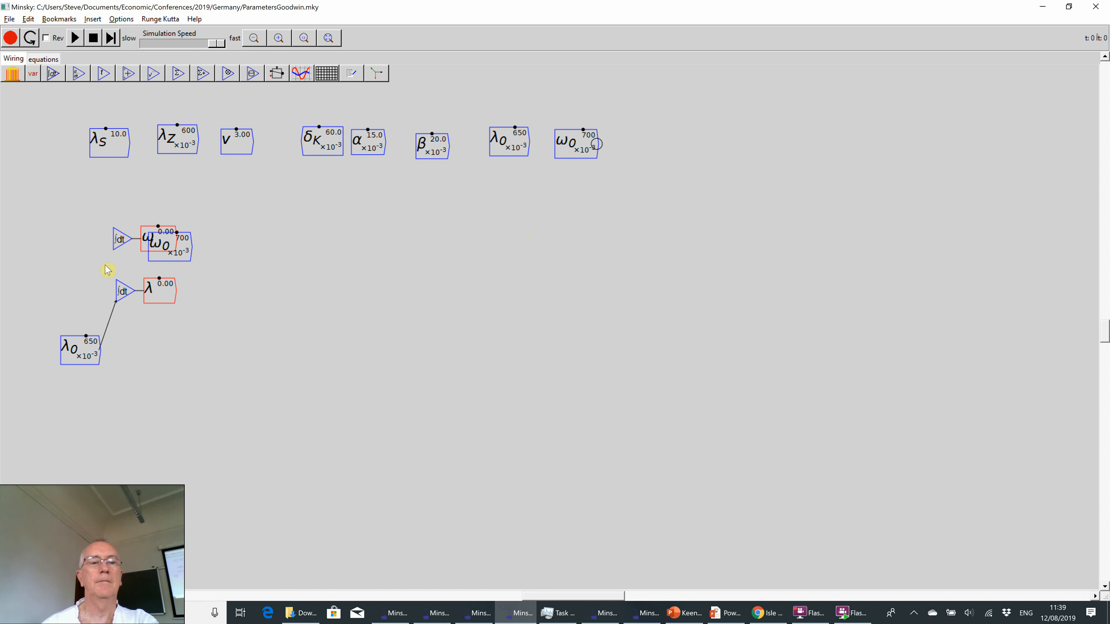
{"action": "left_click", "coordinate": [78, 272]}
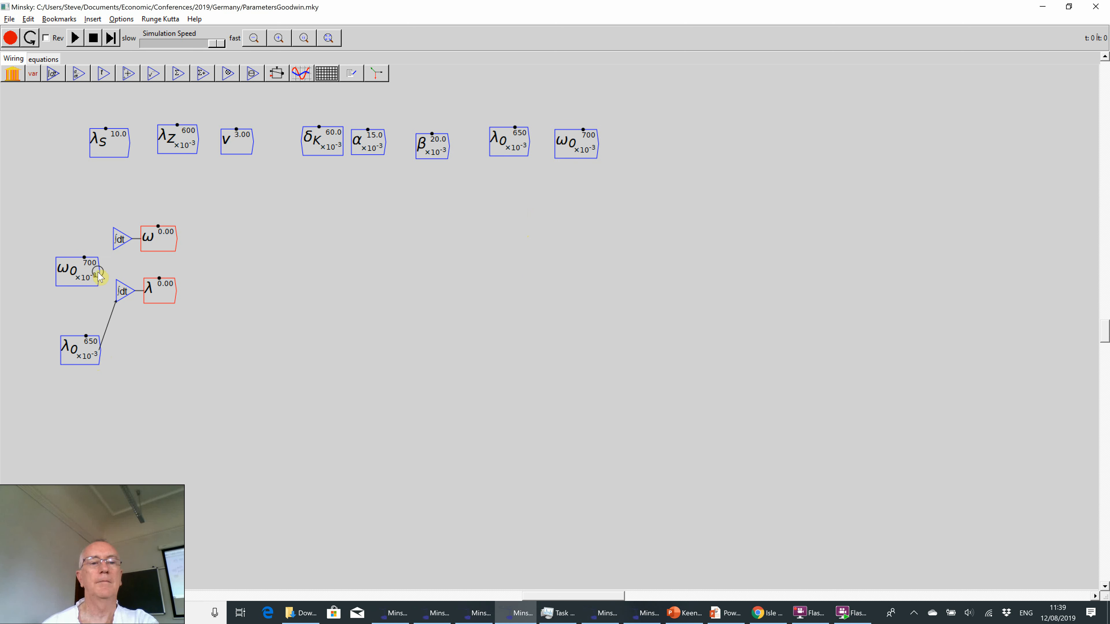
{"action": "left_click_drag", "start_coordinate": [98, 273], "coordinate": [114, 249]}
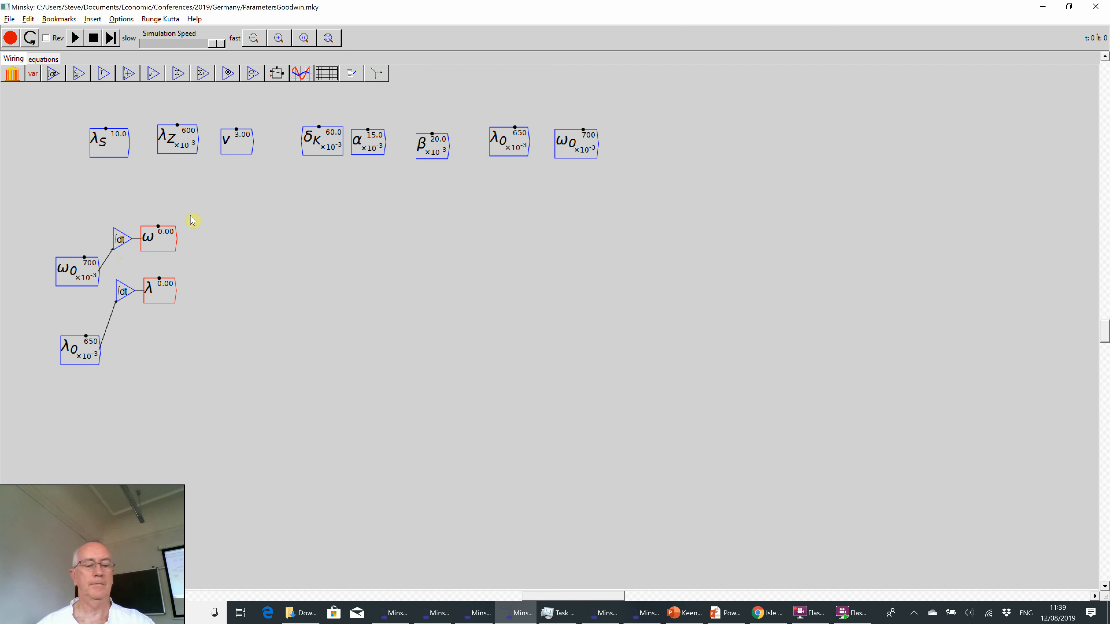
Step: Switch to the PowerPoint presentation and look through the "A Classical theory of economic cycles" slides for the ω and λ equations
{"action": "left_click_drag", "start_coordinate": [193, 221], "coordinate": [525, 239]}
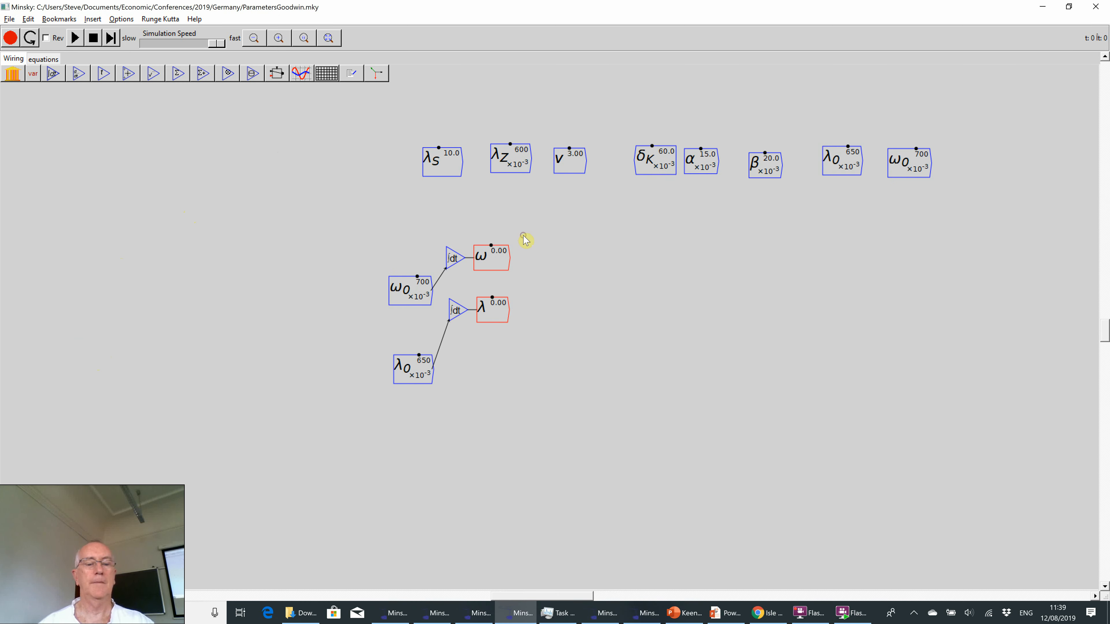
{"action": "key", "text": "alt+Tab"}
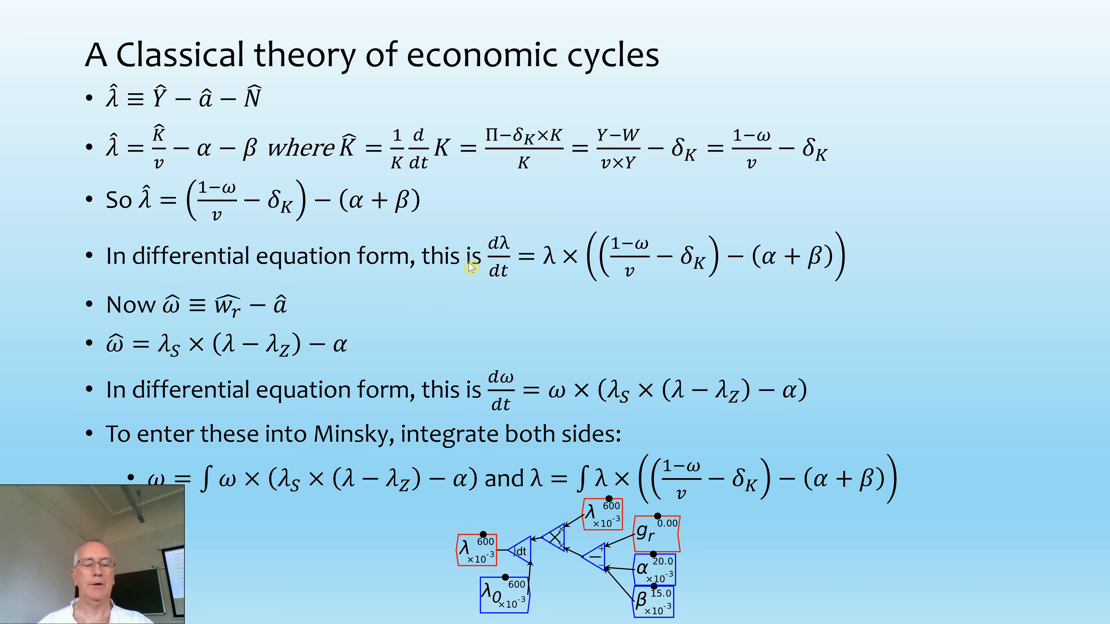
{"action": "key", "text": "alt+Tab"}
{"action": "key", "text": "alt+Tab"}
{"action": "key", "text": "alt+Tab"}
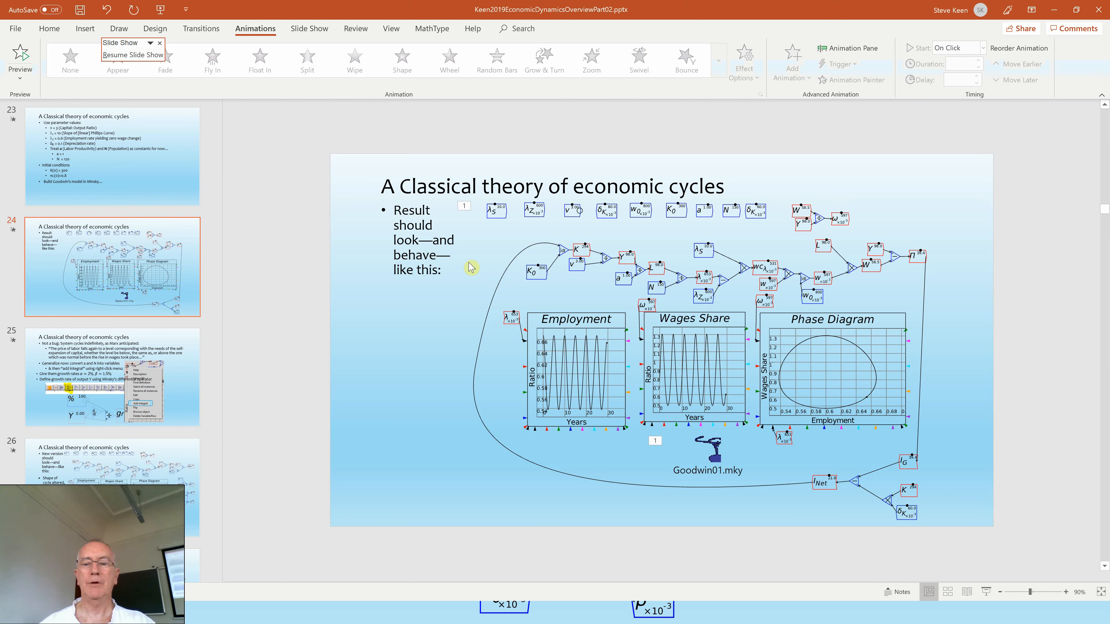
{"action": "key", "text": "Page_Down"}
{"action": "key", "text": "Page_Down"}
{"action": "key", "text": "Page_Down"}
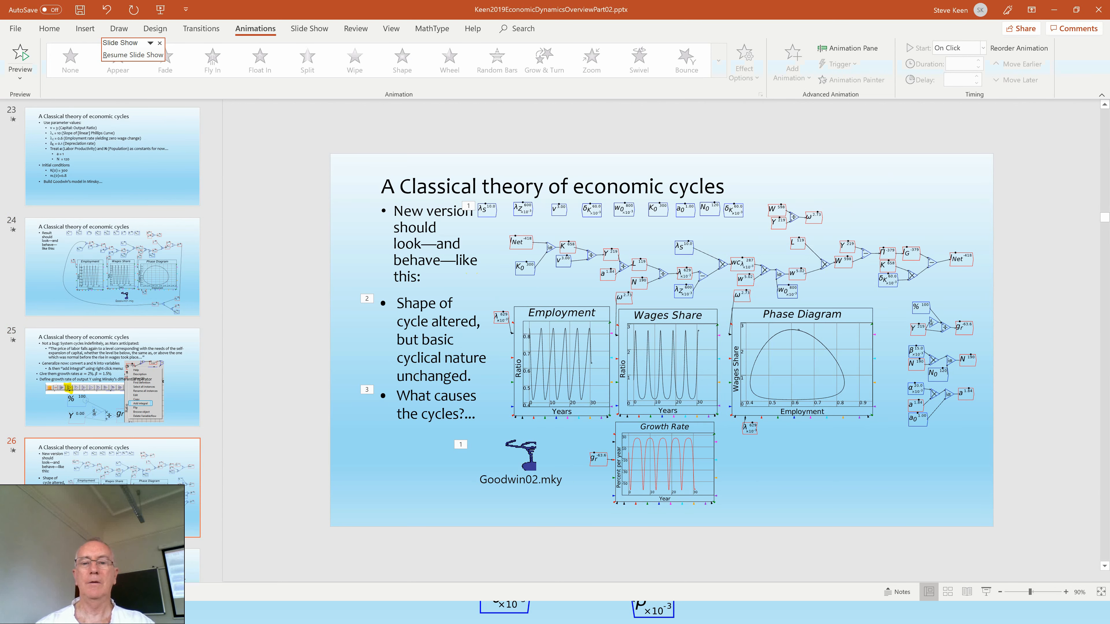